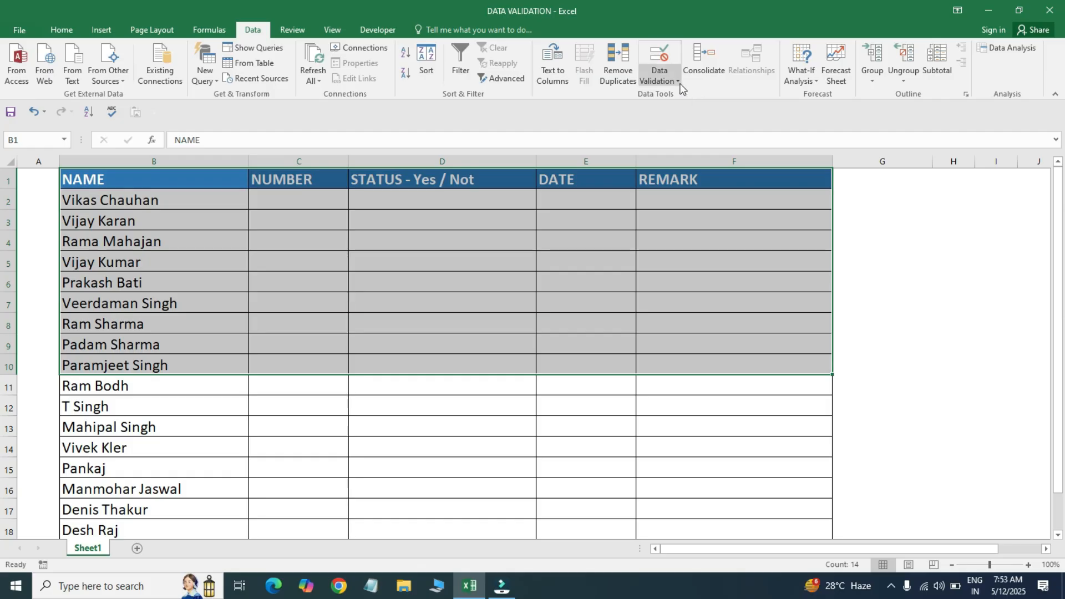
# - Open the Data Validation dropdown for the name-list table range B1:F10
pyautogui.click(675, 79)
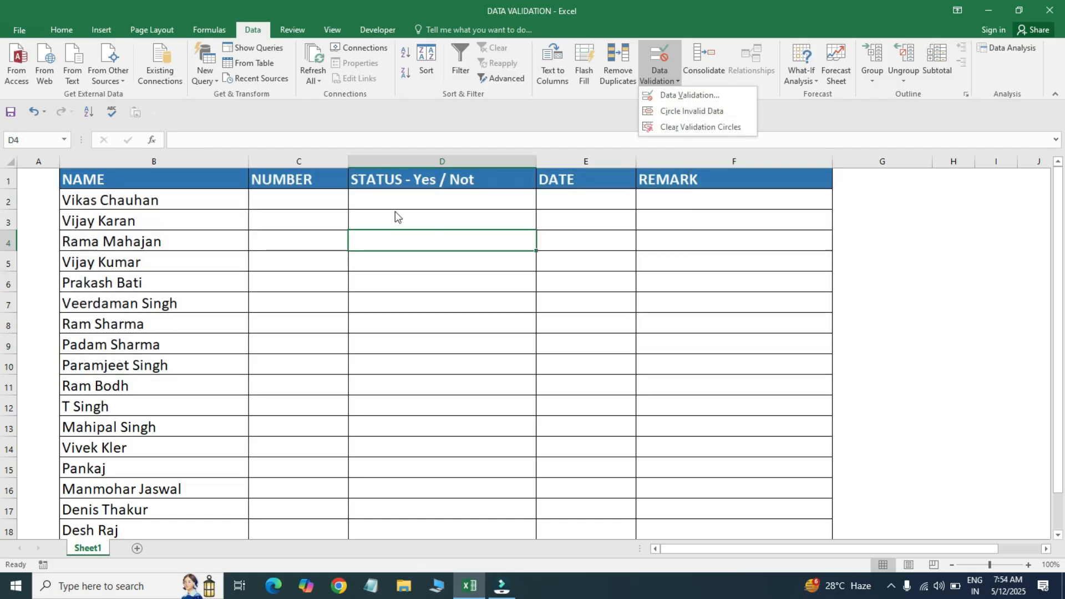
pyautogui.click(339, 293)
pyautogui.moveTo(407, 217); pyautogui.dragTo(409, 233)
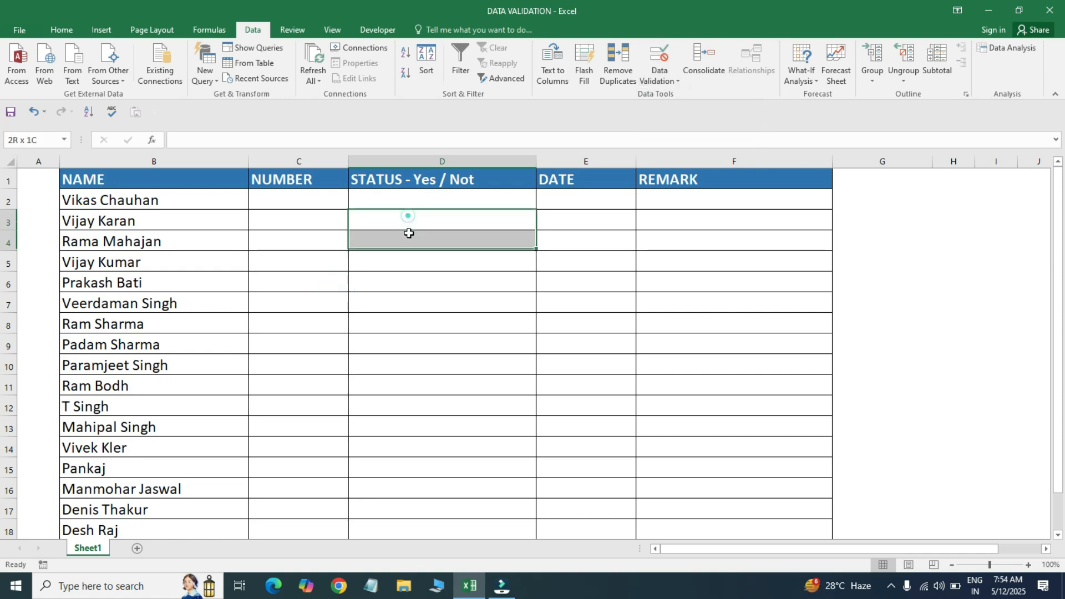
pyautogui.hotkey('alt', 'd')
pyautogui.press('l')
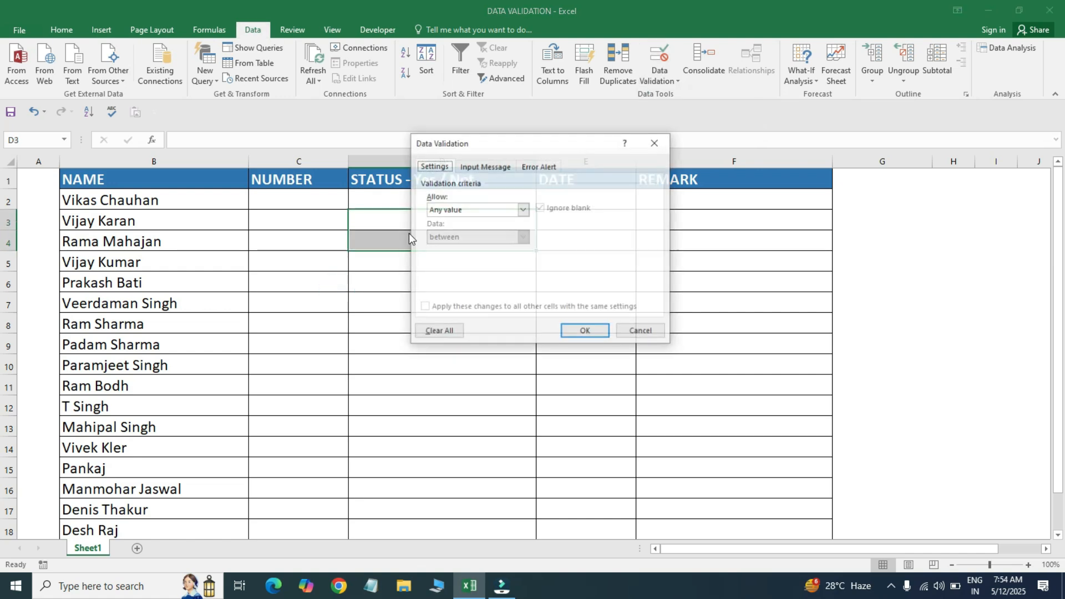
pyautogui.moveTo(552, 142); pyautogui.dragTo(667, 122)
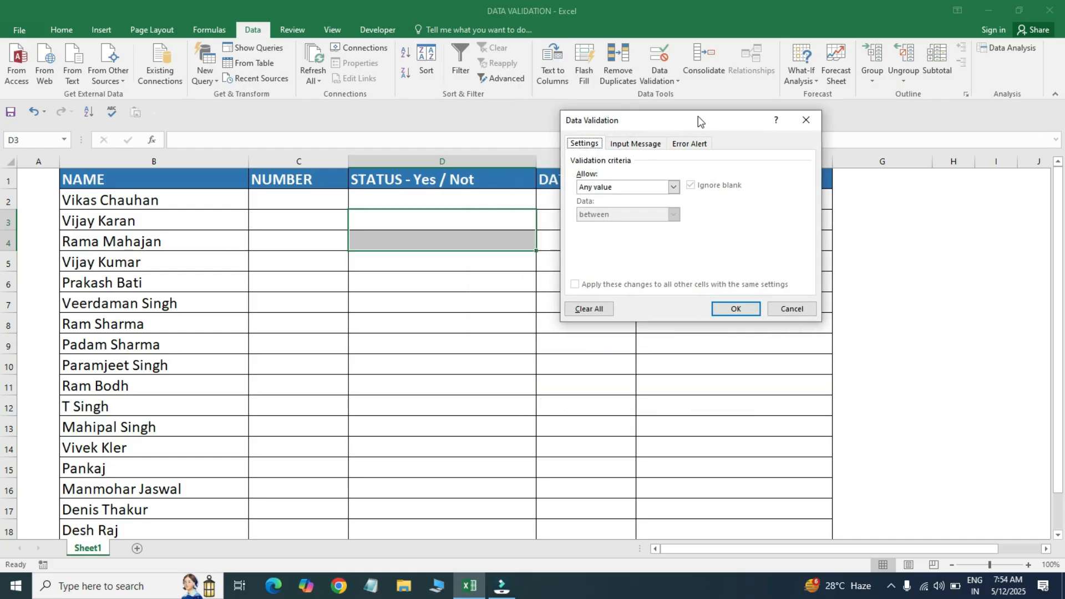
pyautogui.moveTo(698, 115); pyautogui.dragTo(694, 109)
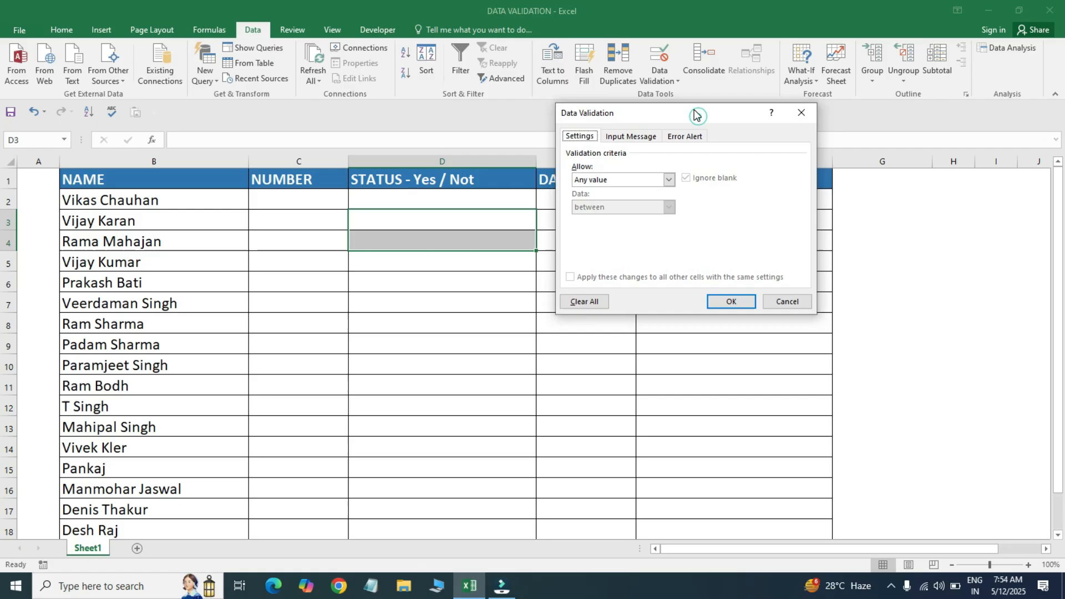
pyautogui.click(667, 179)
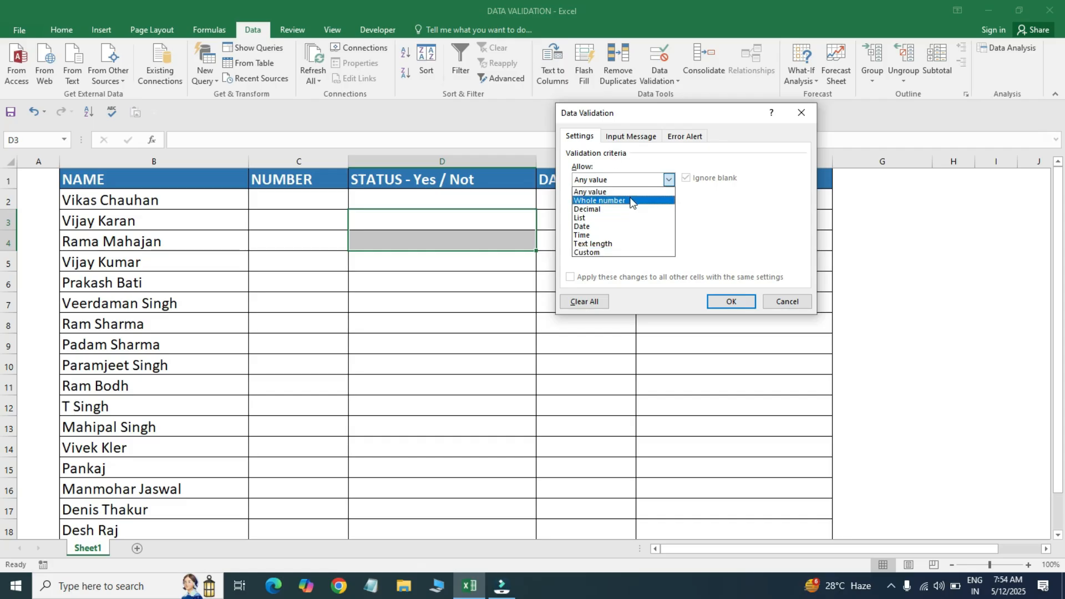
pyautogui.click(804, 109)
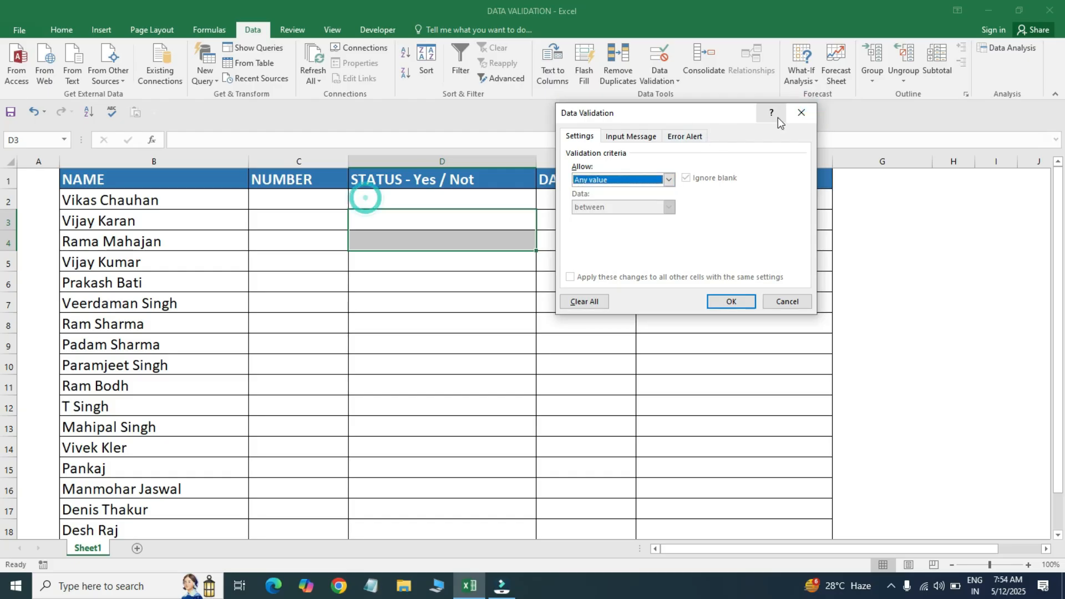
pyautogui.click(801, 112)
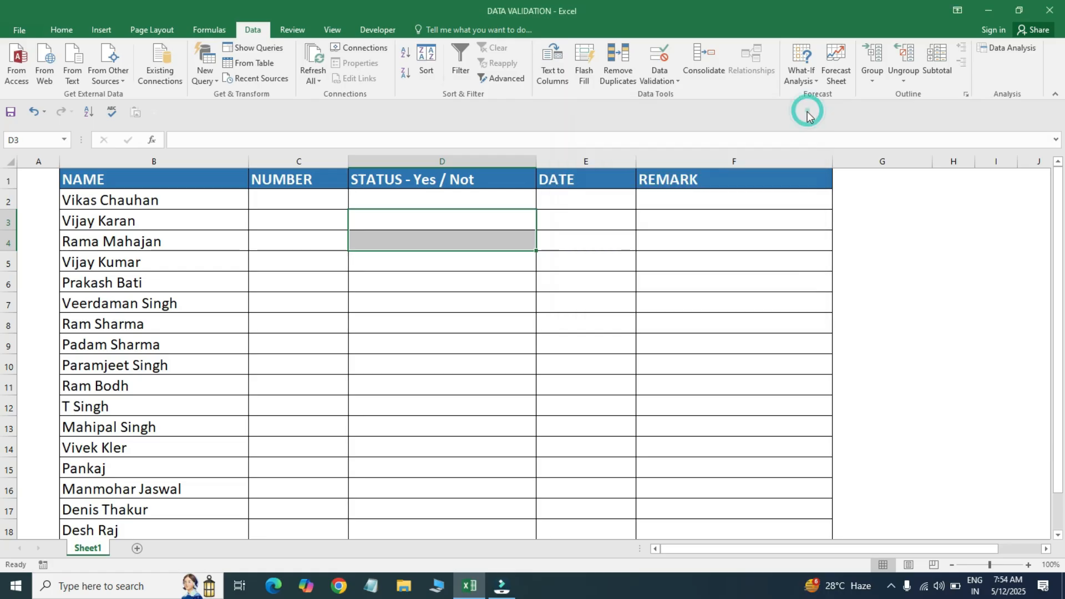
pyautogui.click(256, 243)
pyautogui.moveTo(189, 183); pyautogui.dragTo(746, 358)
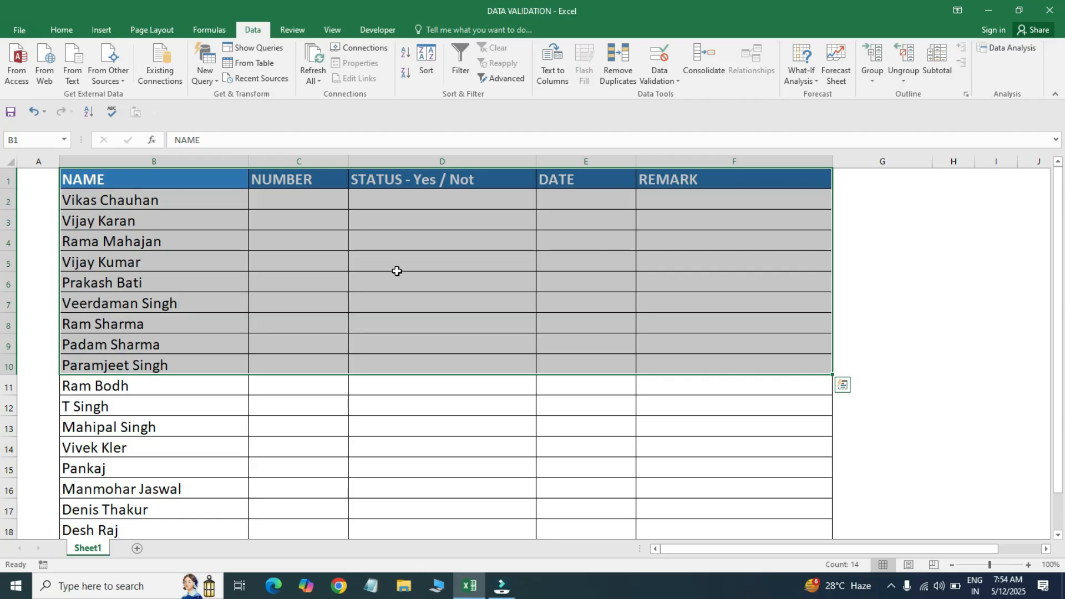
pyautogui.click(288, 196)
pyautogui.click(184, 179)
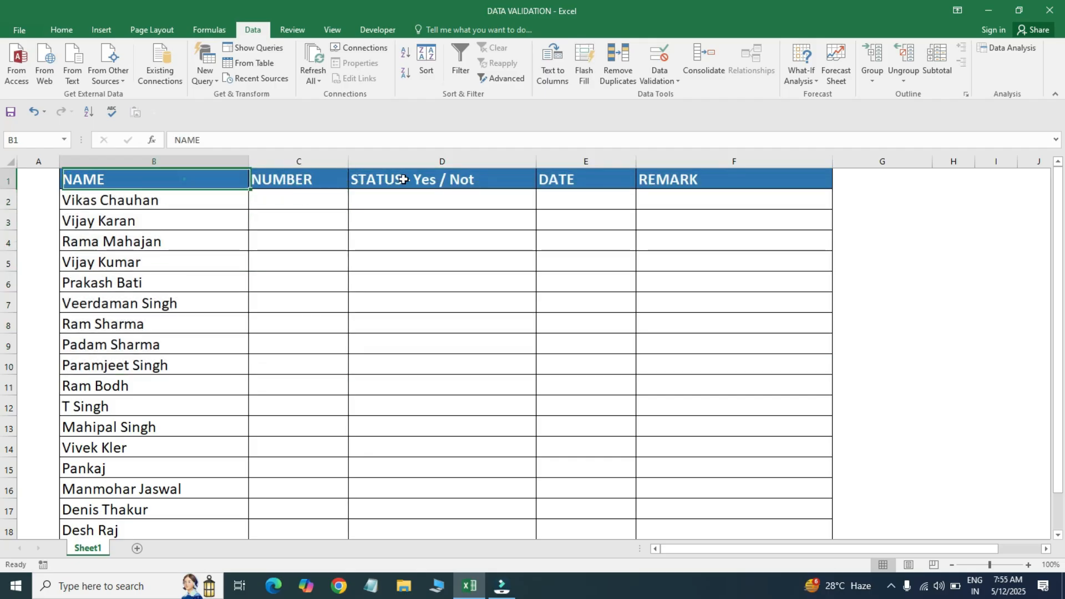
pyautogui.keyDown('shift'); pyautogui.click(720, 395); pyautogui.keyUp('shift')
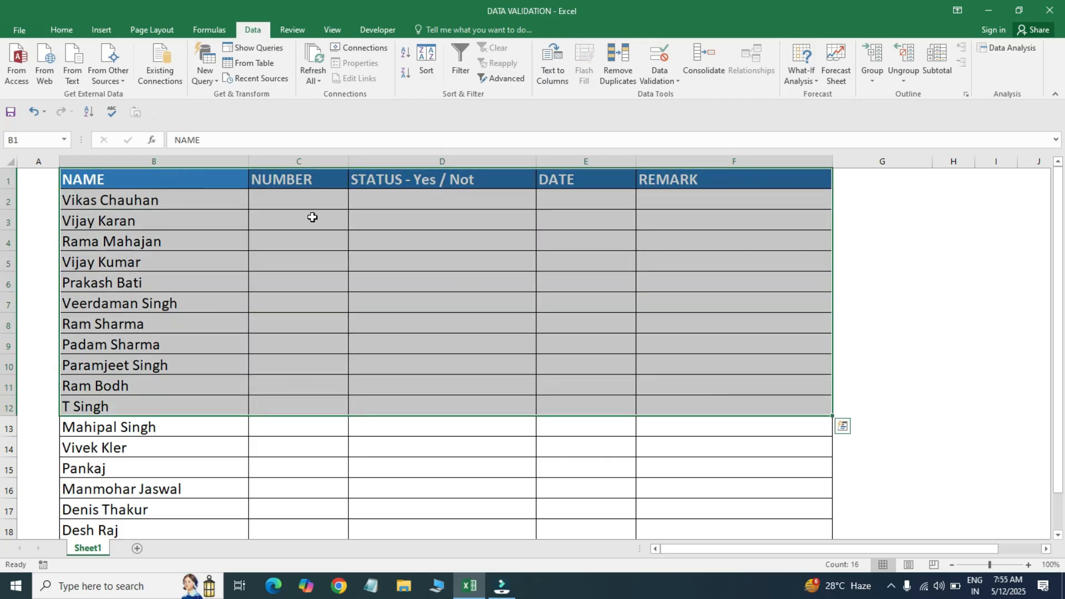
pyautogui.click(299, 202)
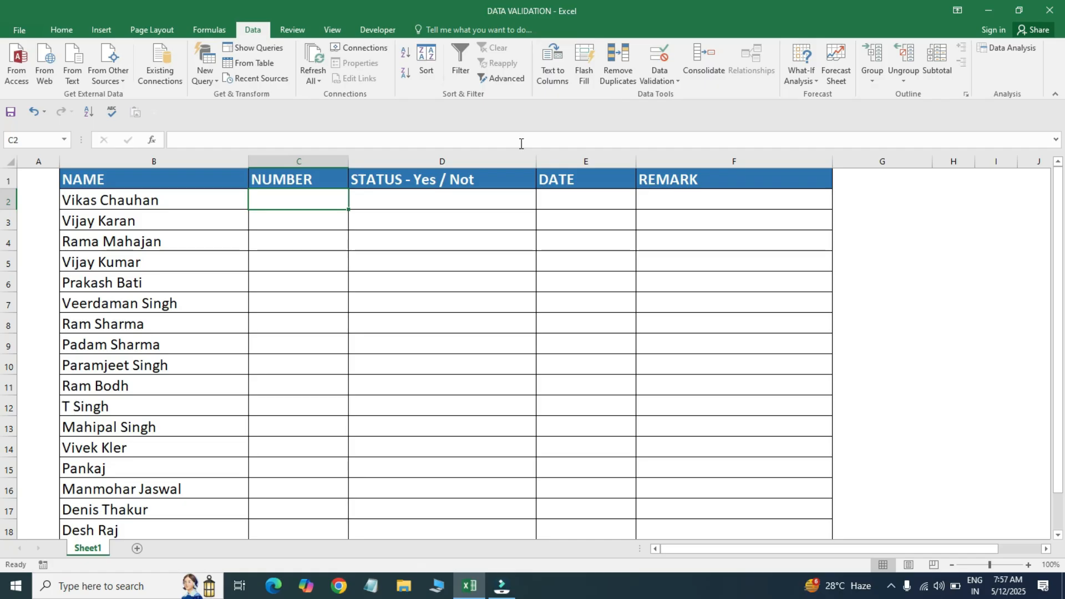
# - Select the NUMBER cells from C2 downward and open the Data Validation dialog
pyautogui.click(298, 236)
pyautogui.moveTo(305, 193); pyautogui.dragTo(304, 193)
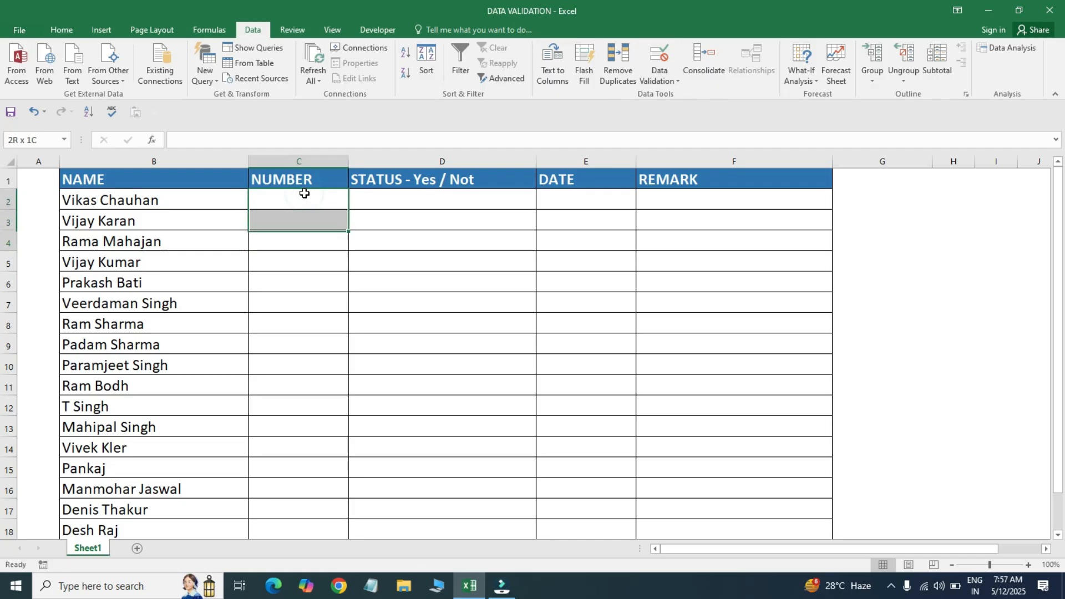
pyautogui.hotkey('shift', 'Down')
pyautogui.hotkey('shift', 'Down')
pyautogui.hotkey('shift', 'Down')
pyautogui.hotkey('shift', 'Down')
pyautogui.hotkey('shift', 'Down')
pyautogui.hotkey('shift', 'Down')
pyautogui.hotkey('shift', 'Down')
pyautogui.hotkey('shift', 'Down')
pyautogui.hotkey('shift', 'Down')
pyautogui.hotkey('shift', 'Down')
pyautogui.hotkey('shift', 'Down')
pyautogui.hotkey('shift', 'Down')
pyautogui.hotkey('shift', 'Down')
pyautogui.hotkey('shift', 'Down')
pyautogui.hotkey('shift', 'Down')
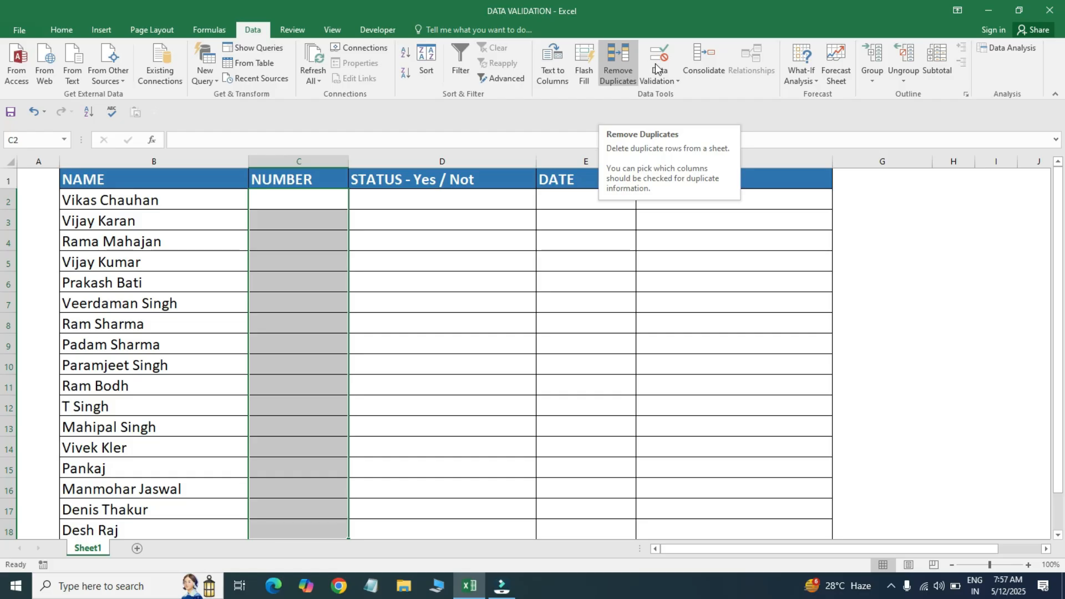
pyautogui.click(671, 67)
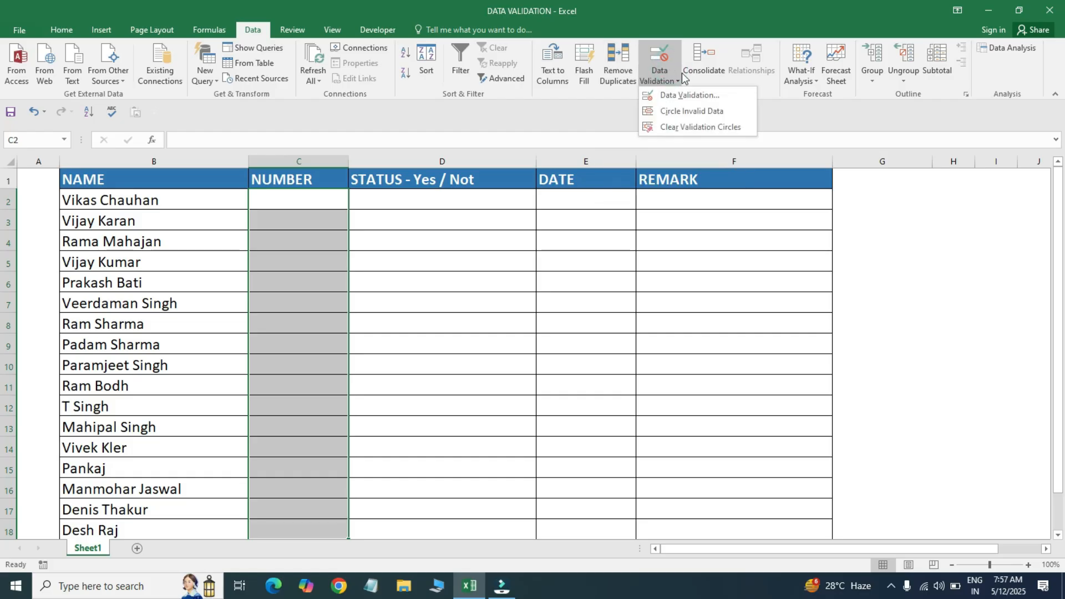
pyautogui.click(674, 74)
pyautogui.click(675, 76)
pyautogui.click(686, 96)
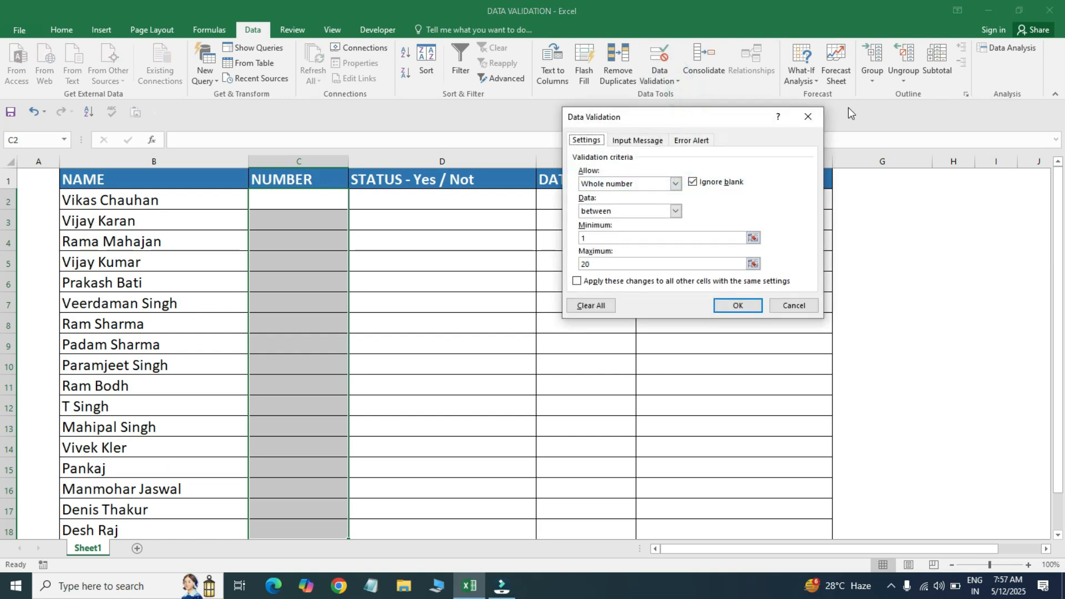
pyautogui.click(809, 115)
pyautogui.click(659, 55)
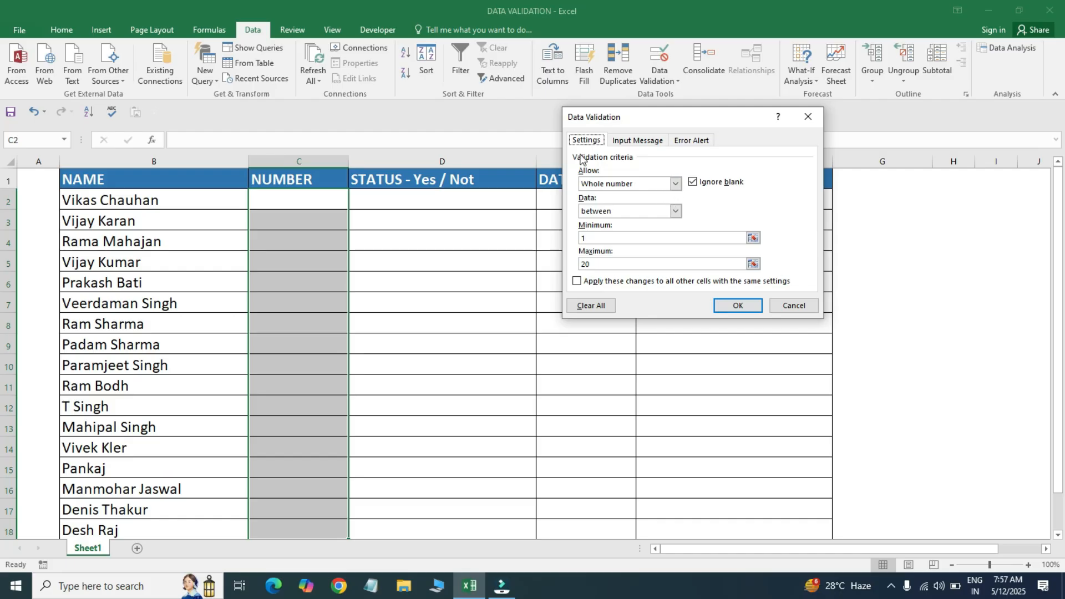
# - Set Allow to Whole number between a minimum of 1 and a maximum of 20
pyautogui.click(676, 188)
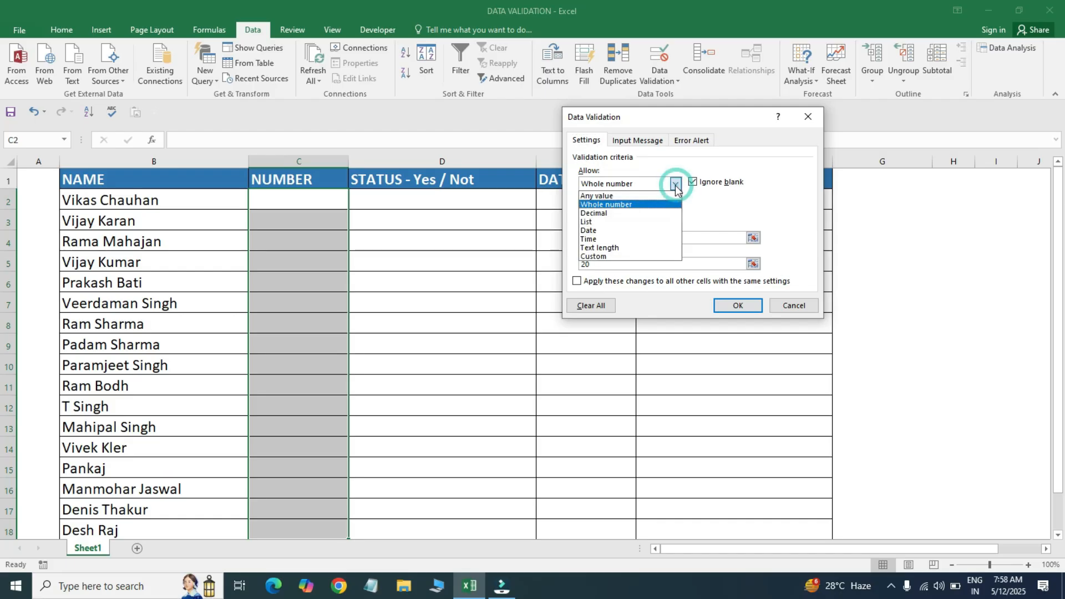
pyautogui.click(625, 196)
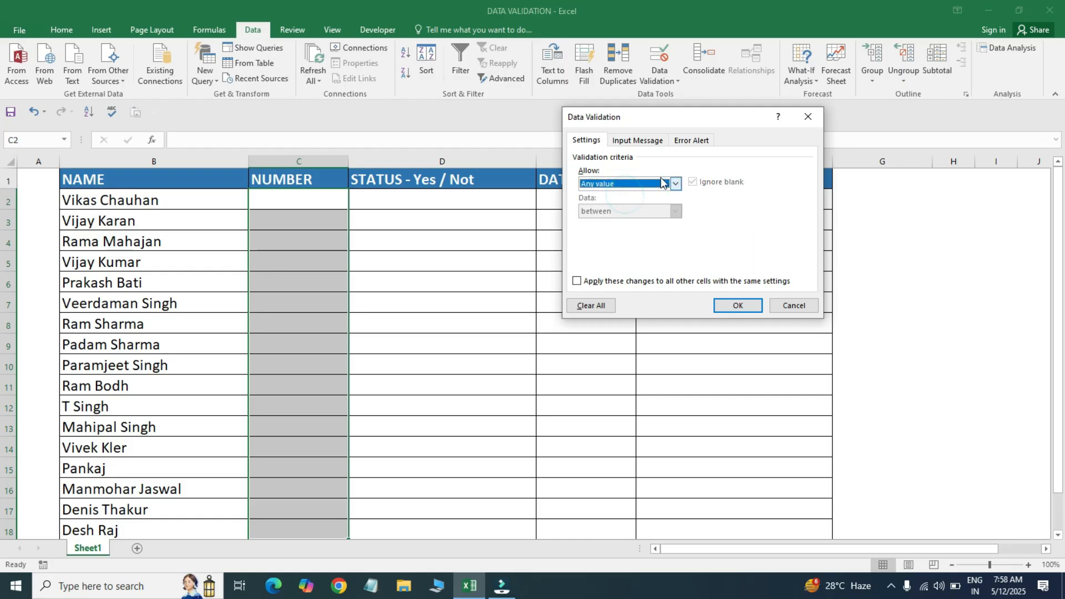
pyautogui.click(676, 183)
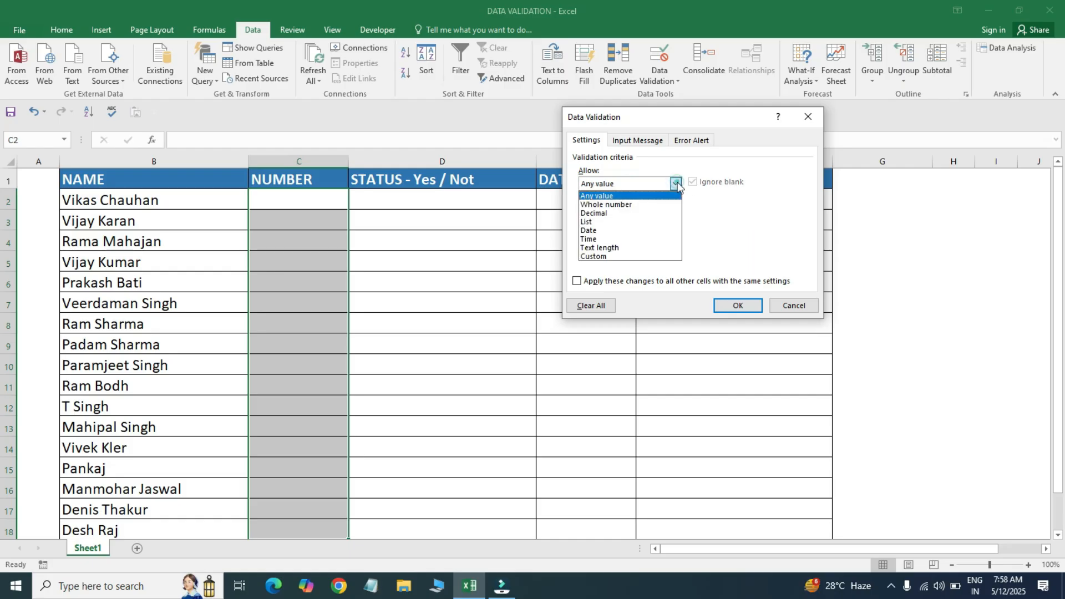
pyautogui.click(629, 207)
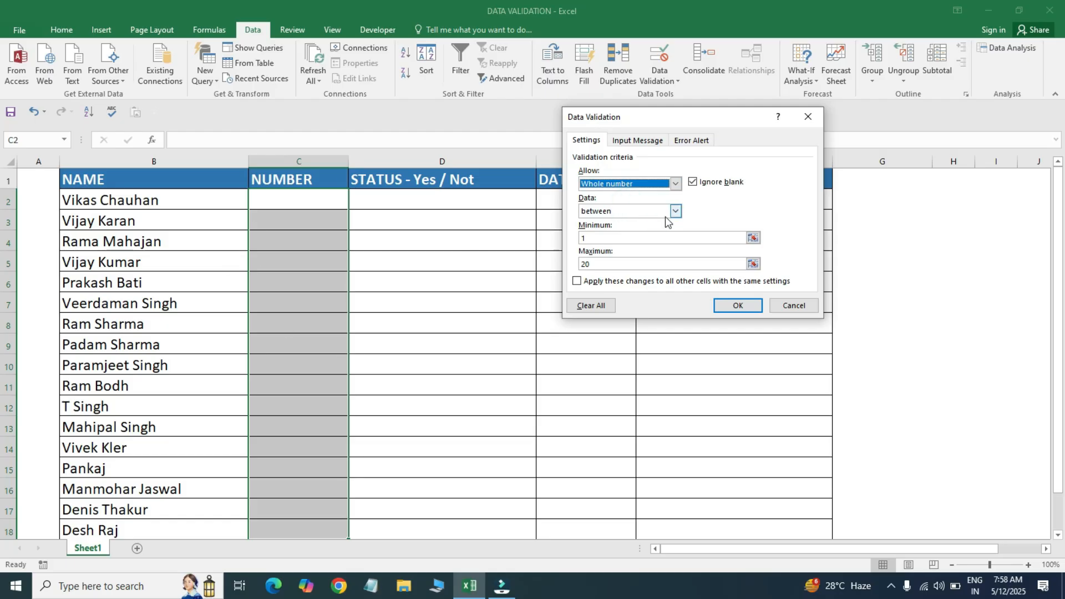
pyautogui.click(601, 240)
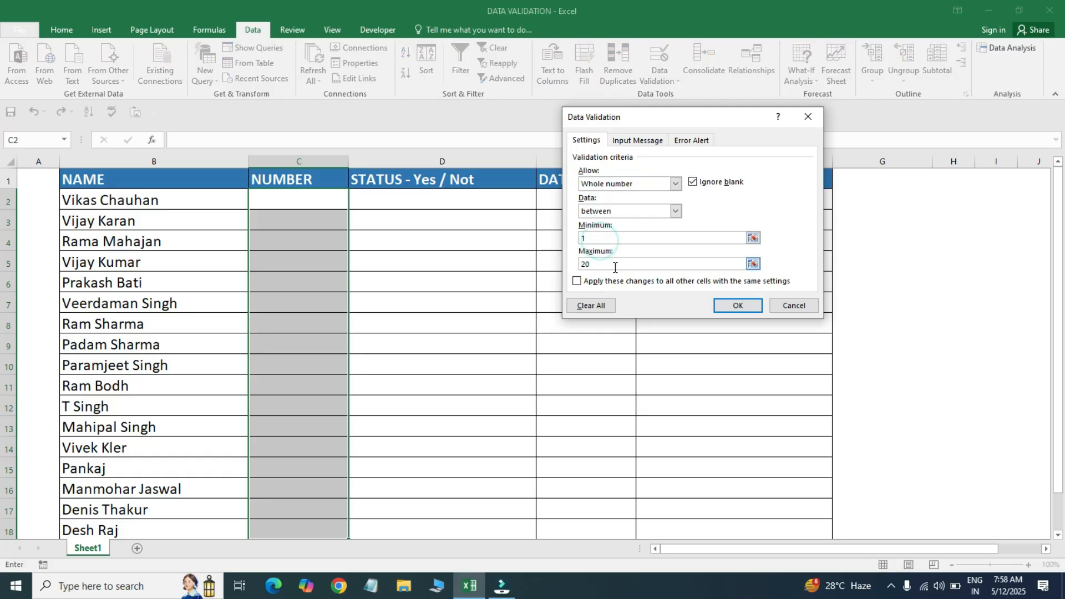
pyautogui.click(603, 266)
# - Apply the rule, then enter 1, 2, 3, 4, 5 and 20 into C2:C7
pyautogui.click(738, 305)
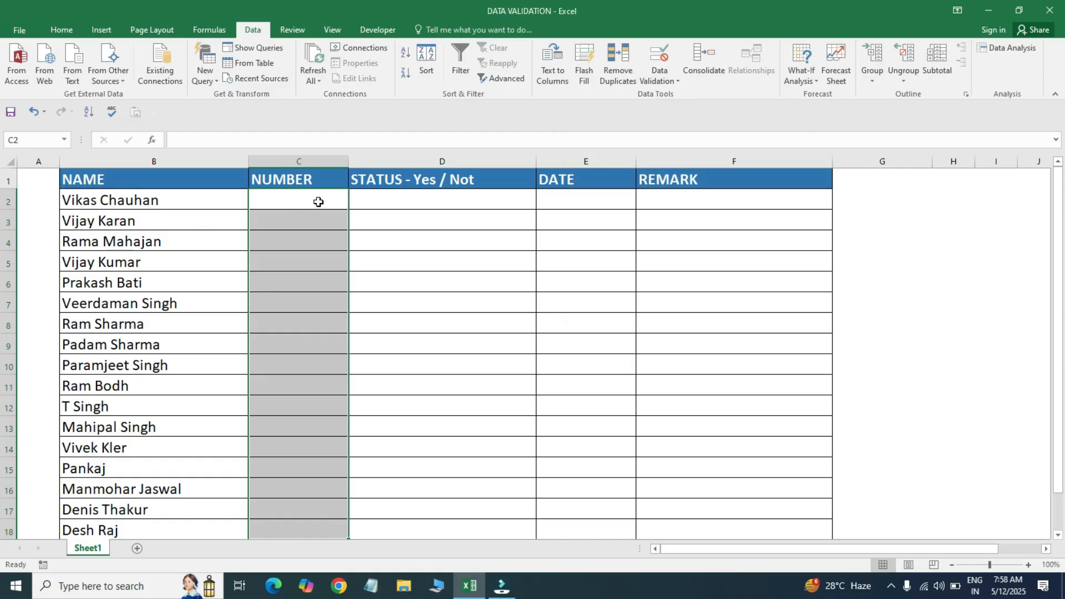
pyautogui.click(315, 201)
pyautogui.write('1')
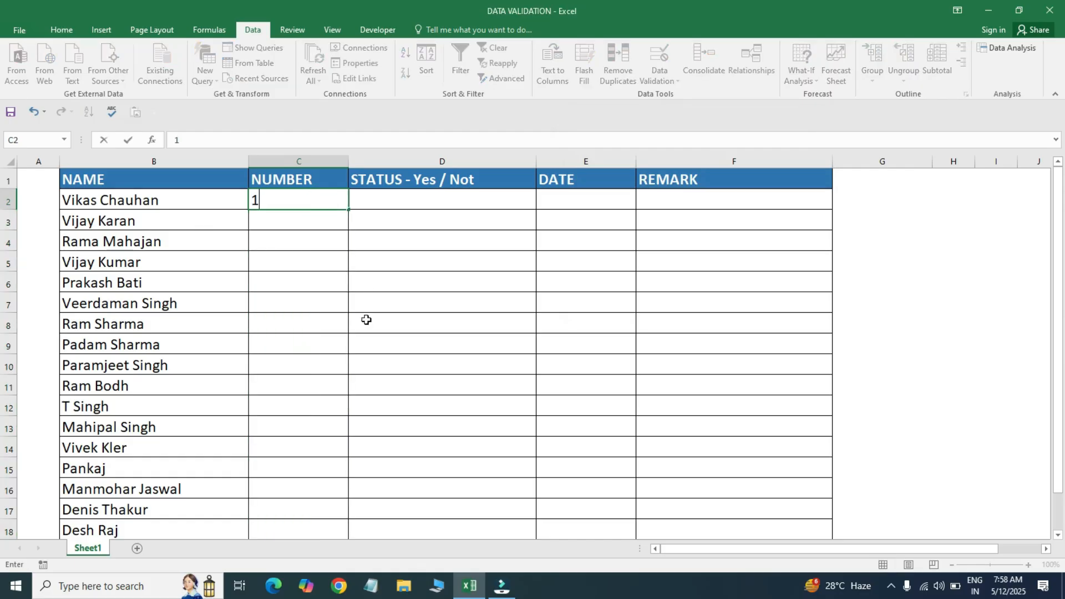
pyautogui.press('Return')
pyautogui.write('2')
pyautogui.press('Return')
pyautogui.write('3')
pyautogui.press('Return')
pyautogui.write('4')
pyautogui.press('Return')
pyautogui.write('5')
pyautogui.press('Return')
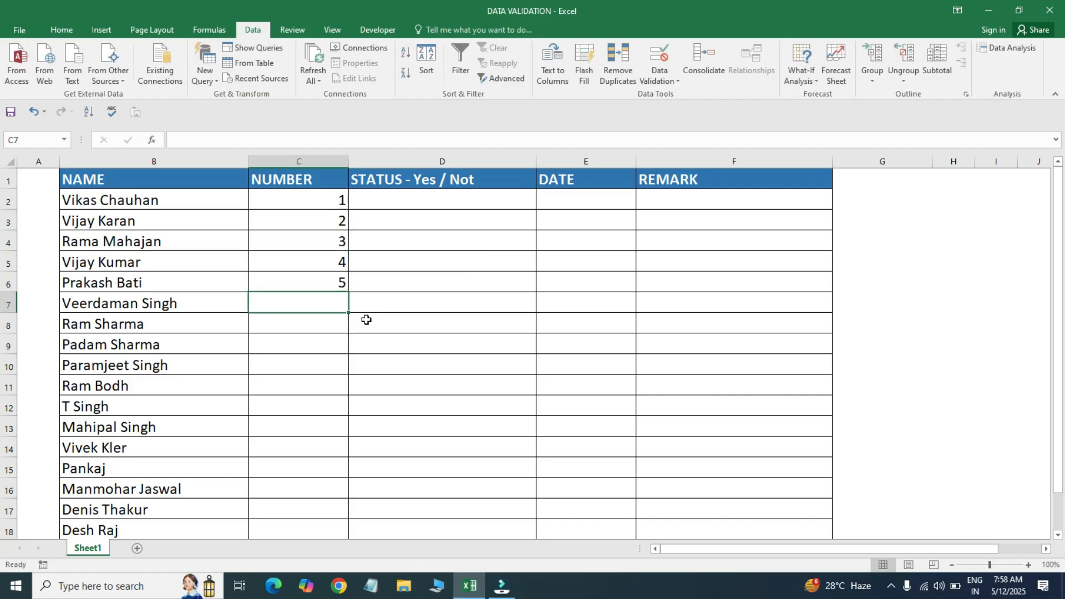
pyautogui.write('20')
pyautogui.press('Return')
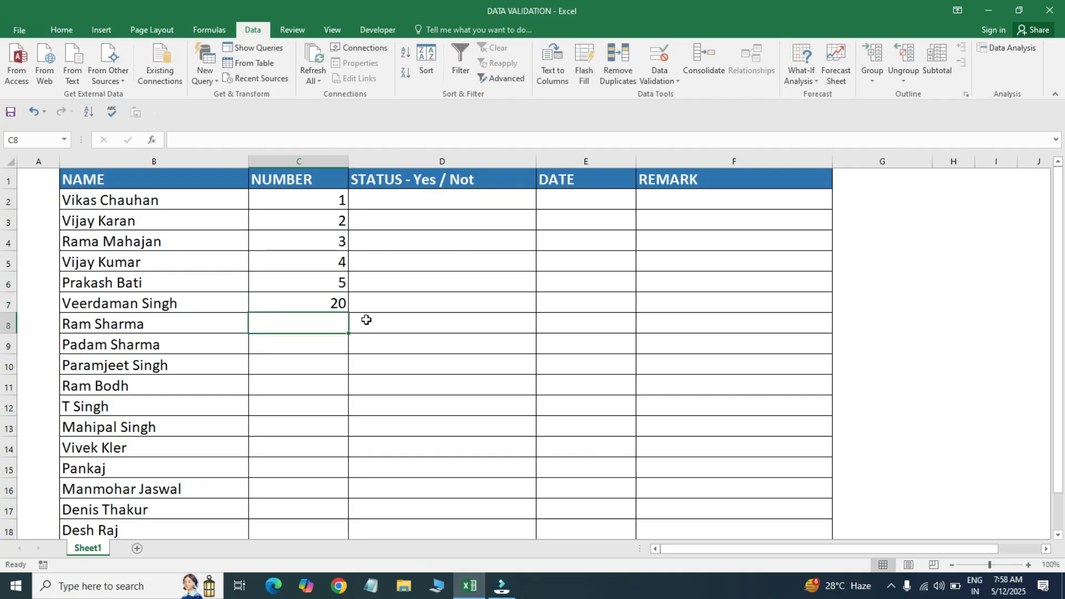
# - Enter 21 in C8 and cancel the rejection alert
pyautogui.write('21')
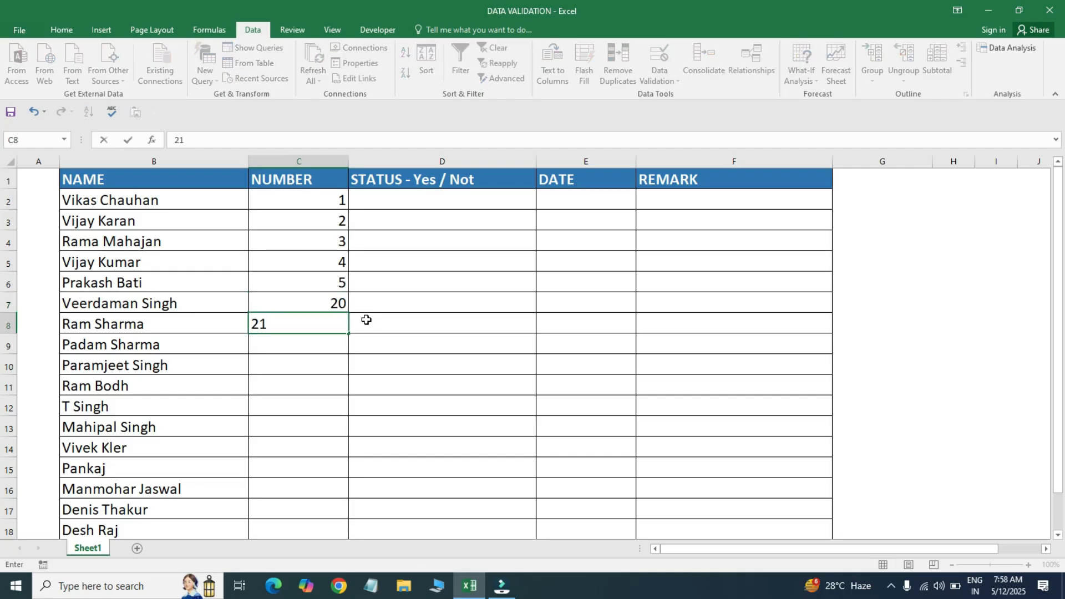
pyautogui.press('Return')
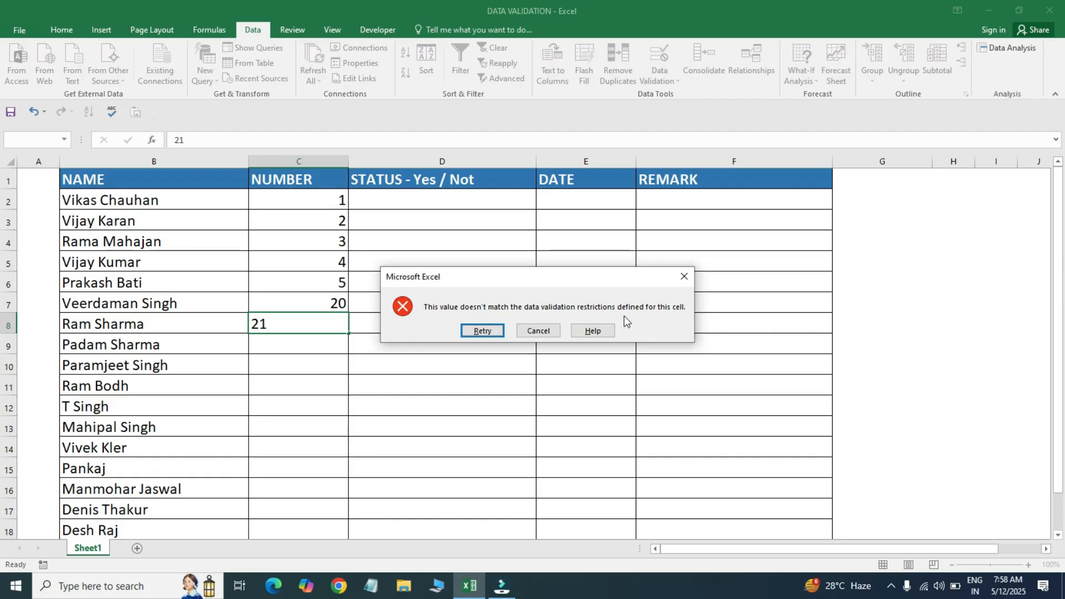
pyautogui.click(683, 276)
pyautogui.click(307, 350)
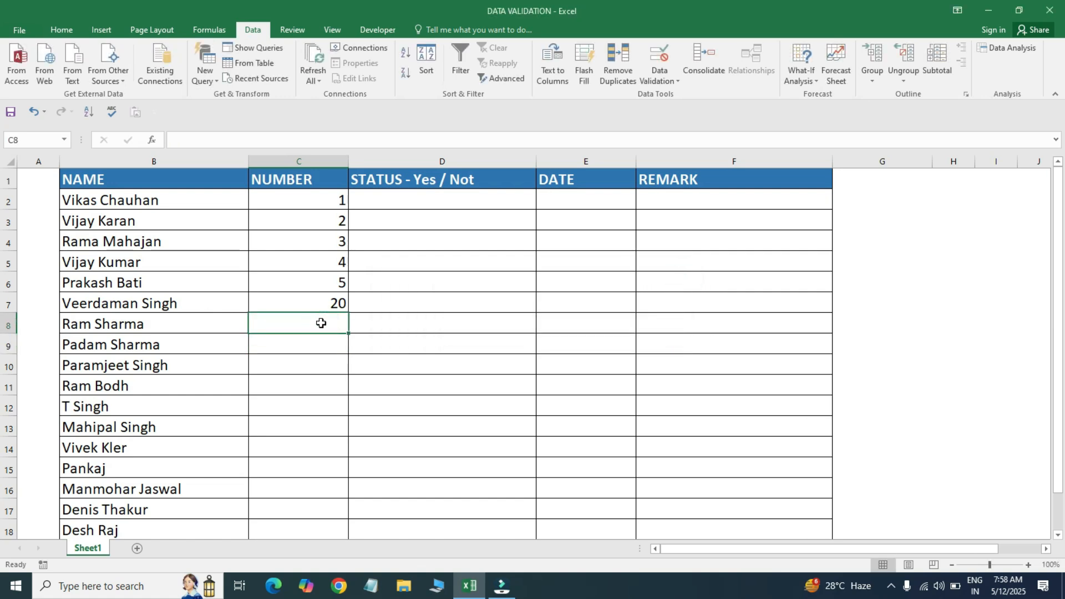
# - Delete the test numbers in C2:C7
pyautogui.click(327, 201)
pyautogui.moveTo(327, 200); pyautogui.dragTo(320, 325)
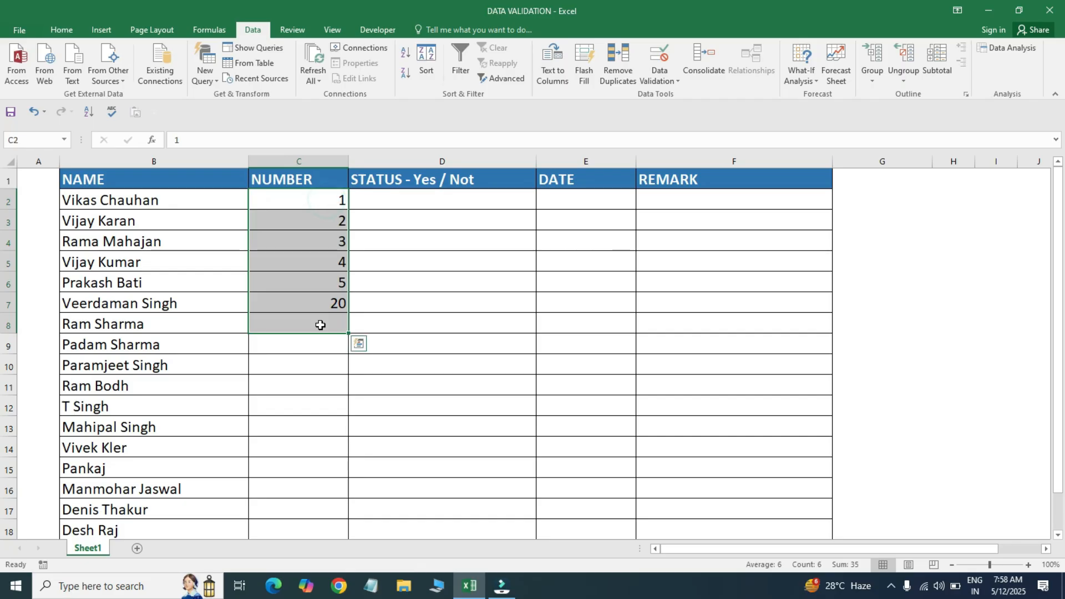
pyautogui.click(320, 325)
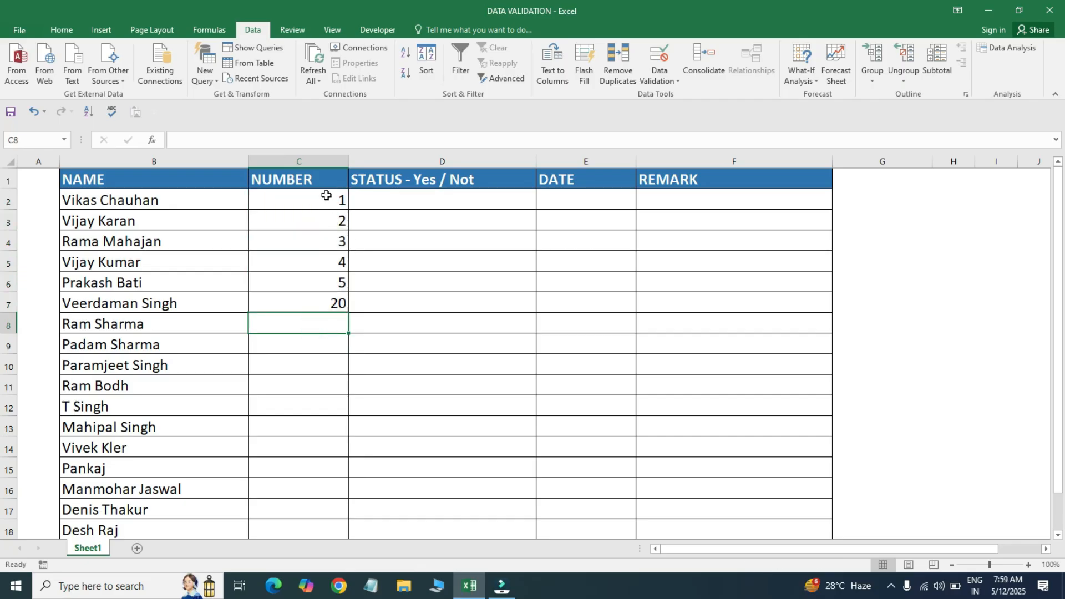
pyautogui.moveTo(326, 198); pyautogui.dragTo(330, 305)
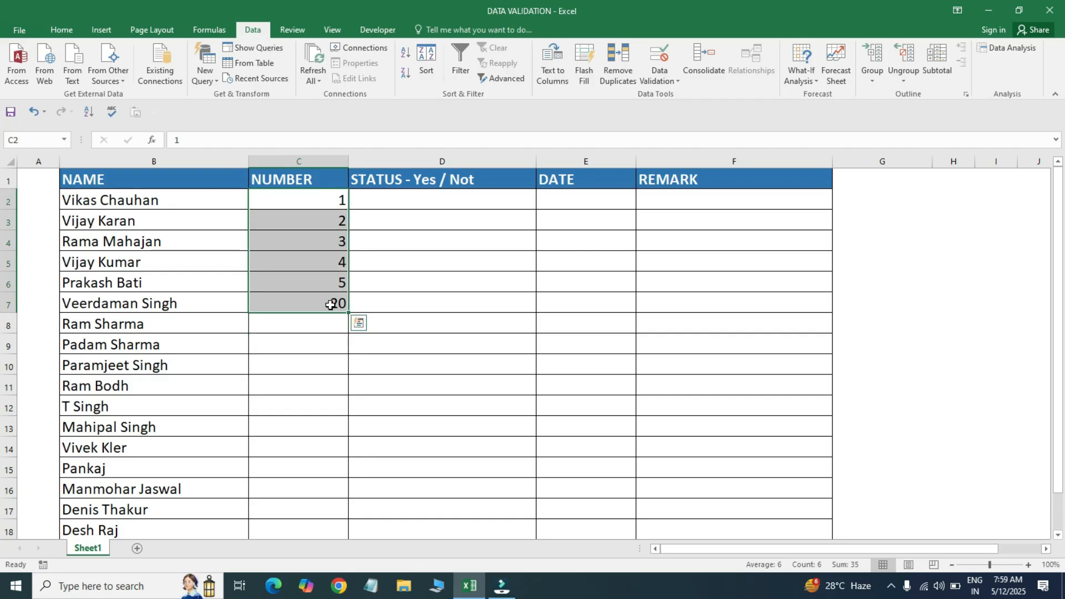
pyautogui.press('Delete')
# - Select C2:C17 and open Data Validation with Alt+D+L, moving the dialog aside
pyautogui.press('Up')
pyautogui.press('Down')
pyautogui.hotkey('shift', 'Down')
pyautogui.hotkey('shift', 'Down')
pyautogui.hotkey('shift', 'Down')
pyautogui.hotkey('shift', 'Down')
pyautogui.hotkey('shift', 'Down')
pyautogui.hotkey('shift', 'Down')
pyautogui.hotkey('shift', 'Down')
pyautogui.hotkey('shift', 'Down')
pyautogui.hotkey('shift', 'Down')
pyautogui.hotkey('shift', 'Down')
pyautogui.hotkey('shift', 'Down')
pyautogui.hotkey('shift', 'Down')
pyautogui.hotkey('shift', 'Down')
pyautogui.hotkey('shift', 'Down')
pyautogui.hotkey('shift', 'Down')
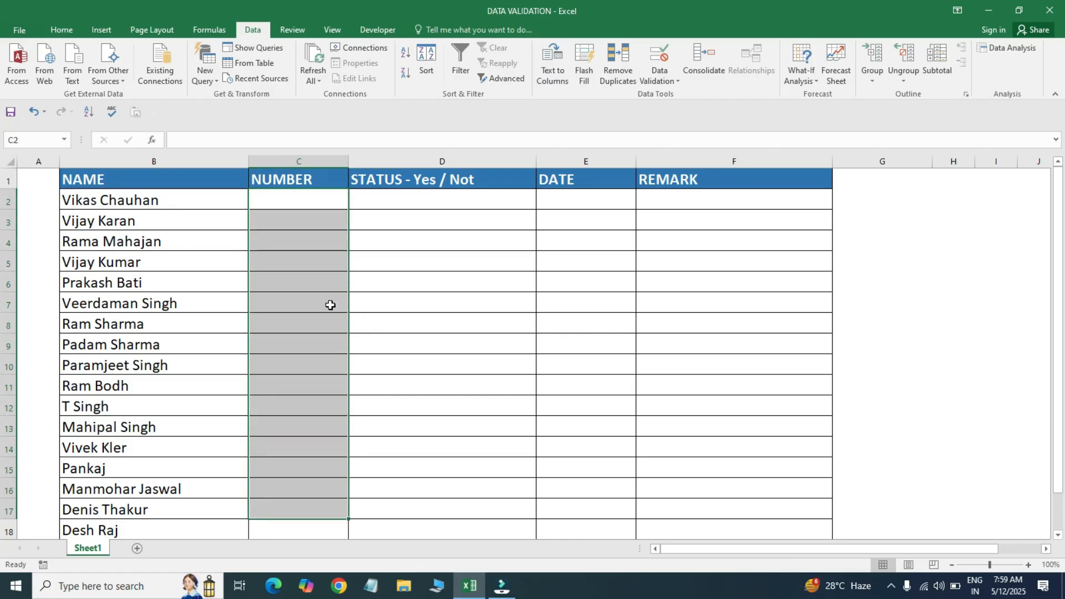
pyautogui.hotkey('alt', 'd')
pyautogui.press('l')
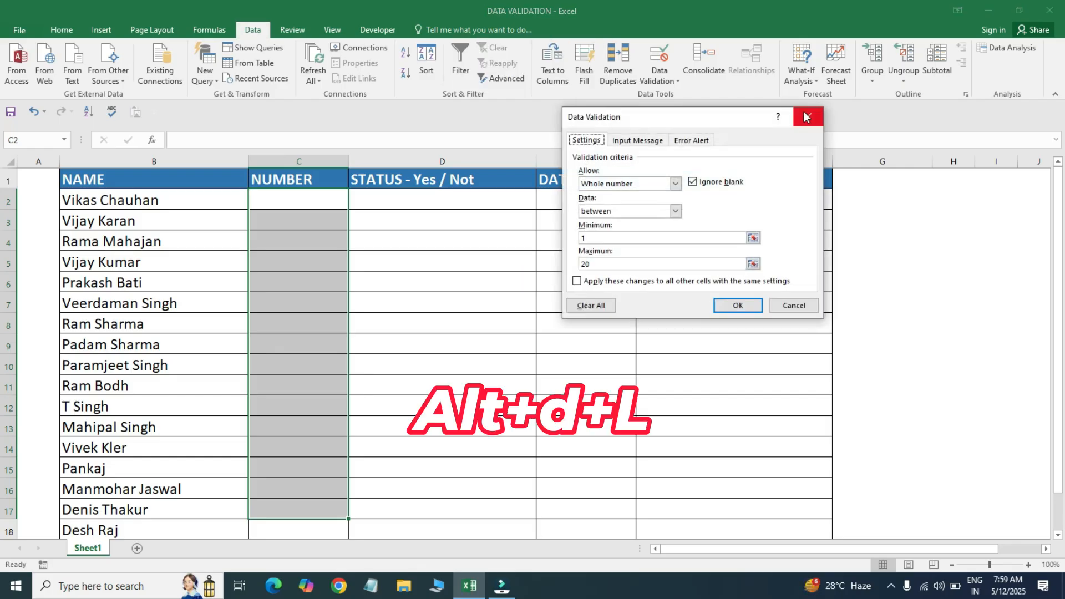
pyautogui.moveTo(754, 115); pyautogui.dragTo(735, 138)
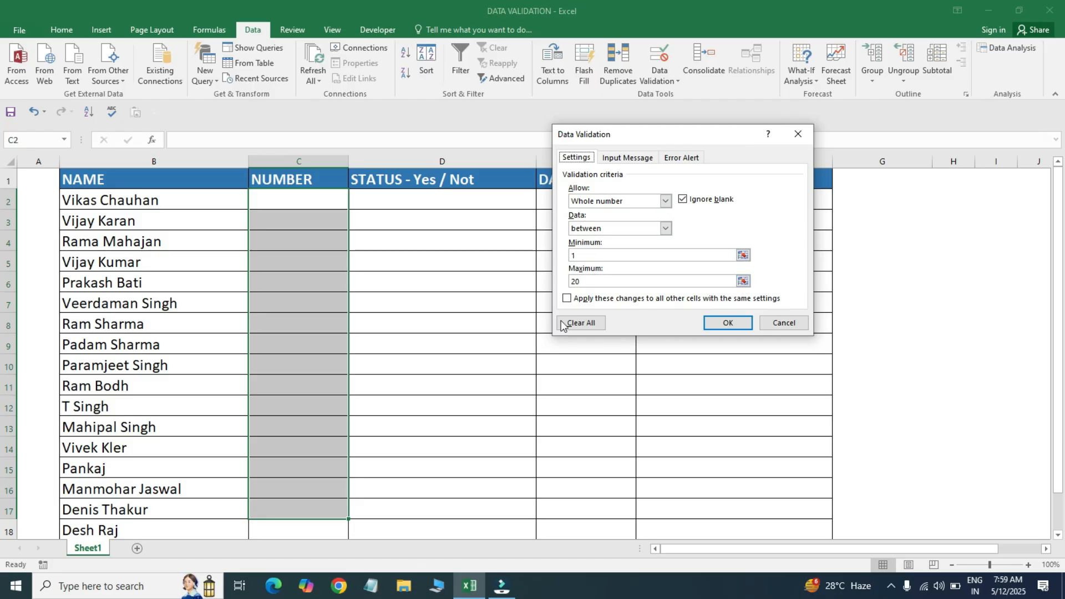
# - Add an input message titled NUMBER reading '1 TO 20 NUMBERS ALLOWED'
pyautogui.click(624, 158)
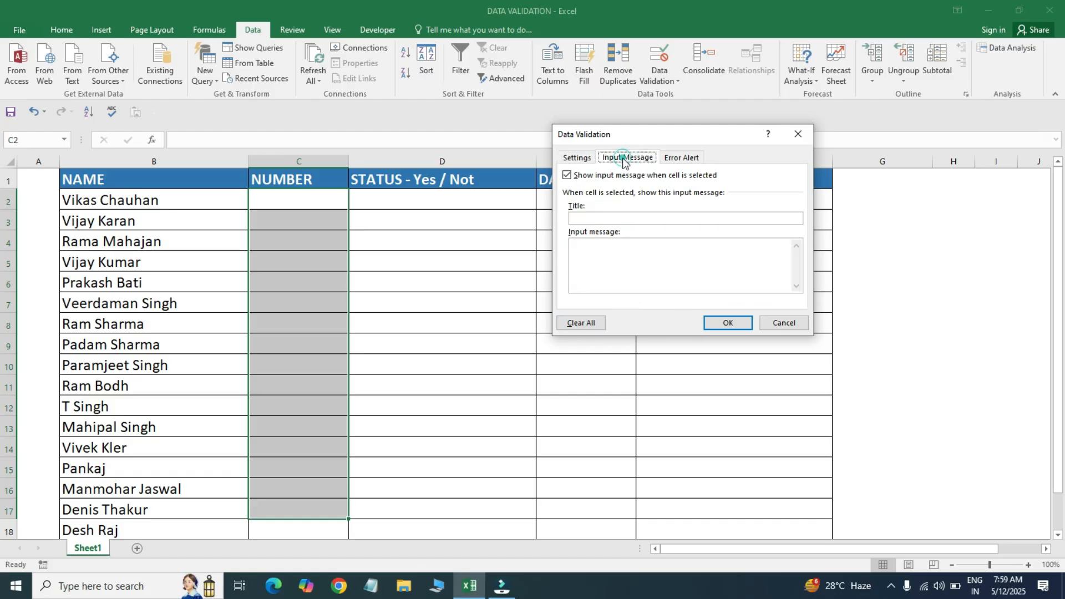
pyautogui.click(587, 219)
pyautogui.write('NUMBER')
pyautogui.click(589, 259)
pyautogui.write('1 TO 20 N')
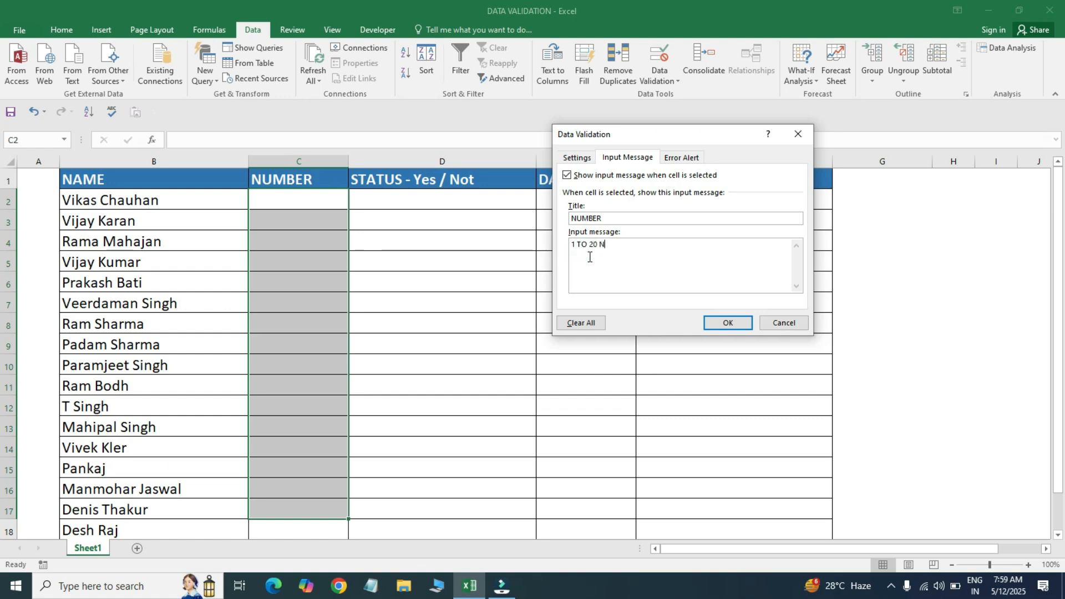
pyautogui.write('UMBERS ALLOWED')
# - Set the Stop error alert title to NMBER with message 'NUMBER ONLY'
pyautogui.click(682, 157)
pyautogui.click(707, 219)
pyautogui.write('NMBER')
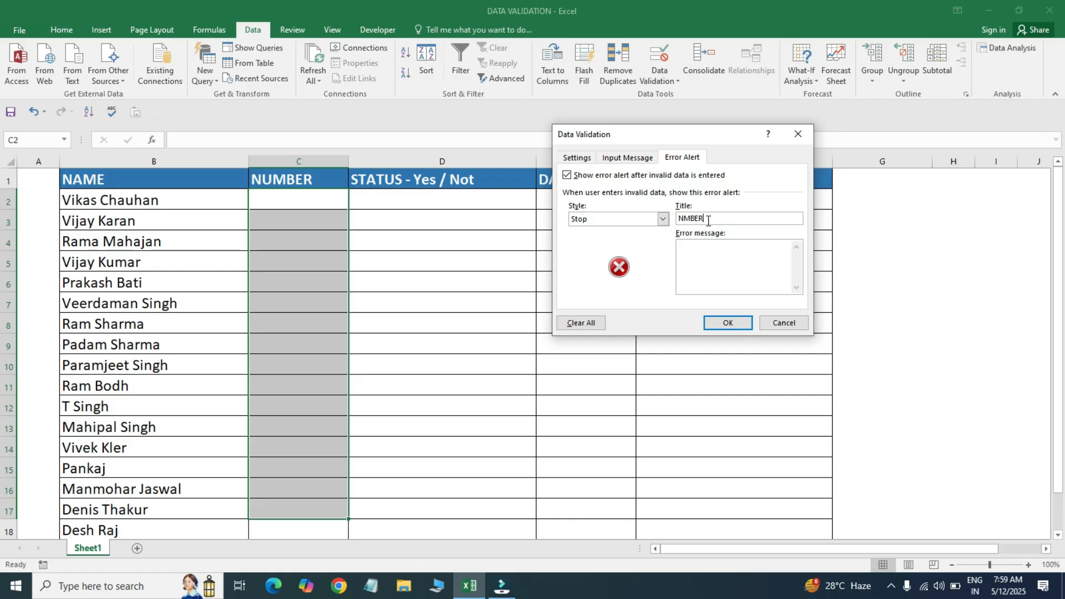
pyautogui.click(701, 256)
pyautogui.write('NUMBER')
# - Apply the NUMBER validation rules, then enter 1 in C2 and 20 in C3
pyautogui.click(727, 321)
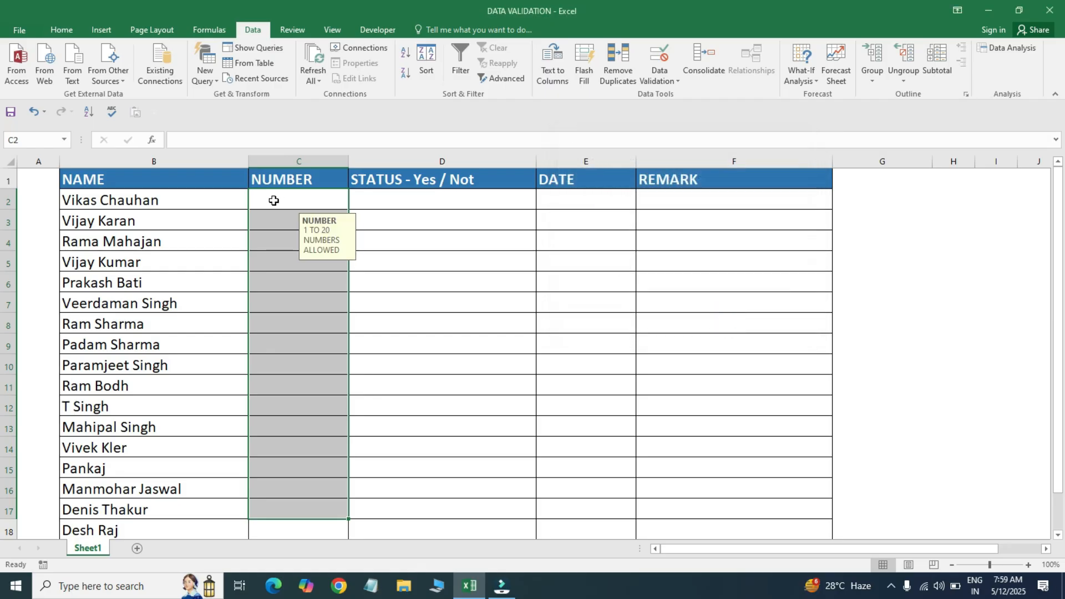
pyautogui.click(274, 199)
pyautogui.write('1')
pyautogui.press('Return')
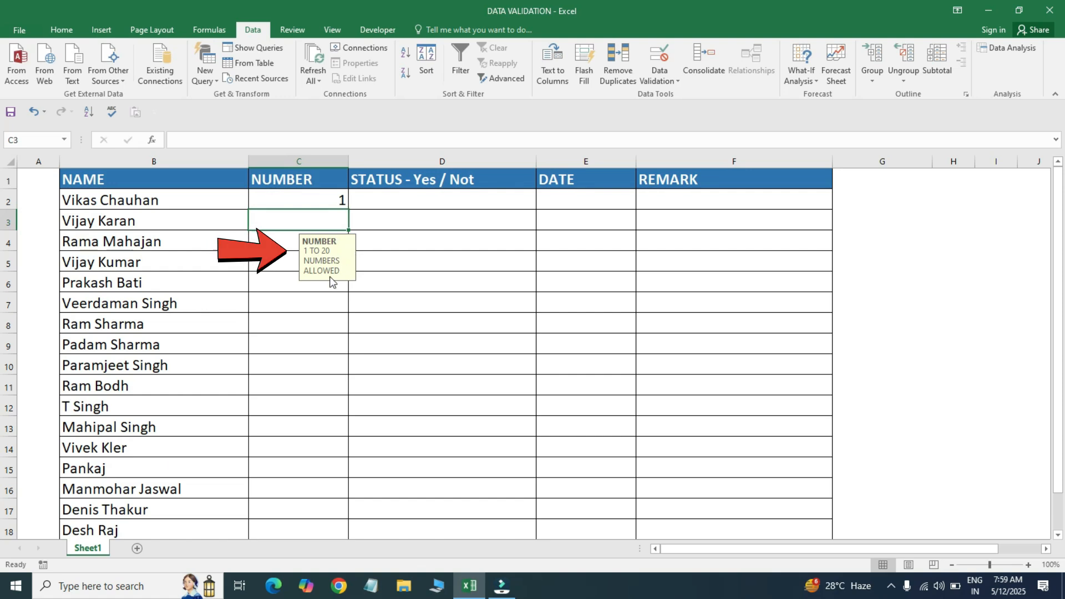
pyautogui.write('20')
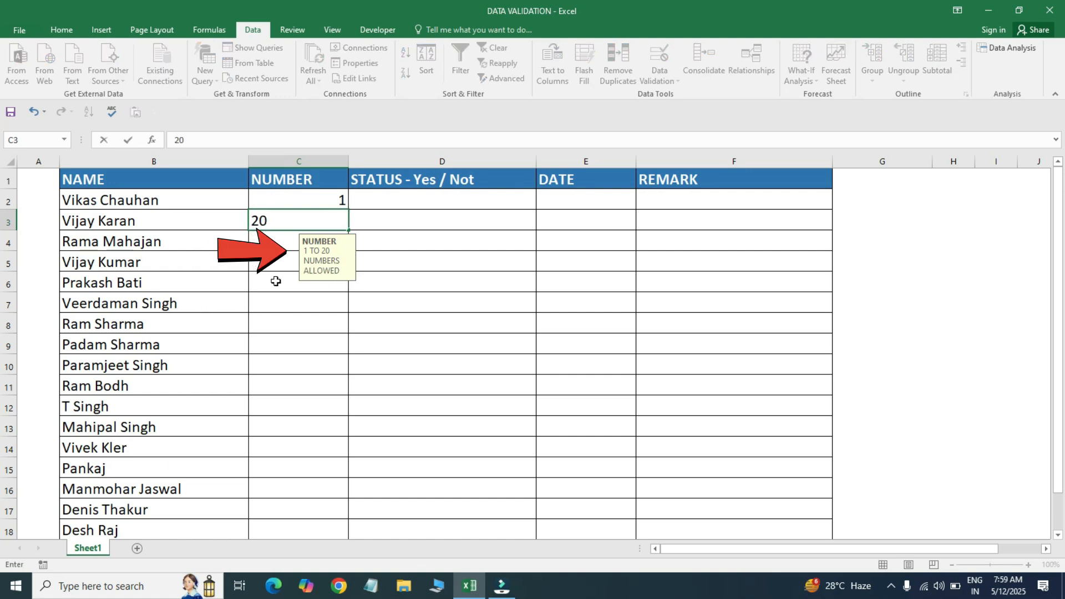
pyautogui.press('Return')
# - Test C4 with 25 and ABC, dismissing the NUMBER ONLY alert each time
pyautogui.write('25')
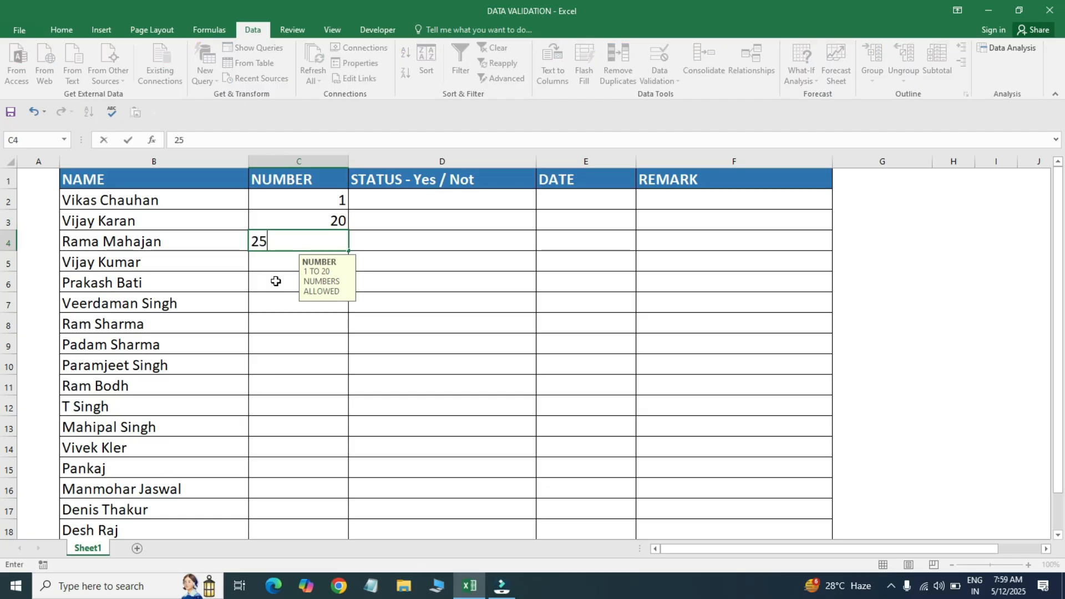
pyautogui.press('Return')
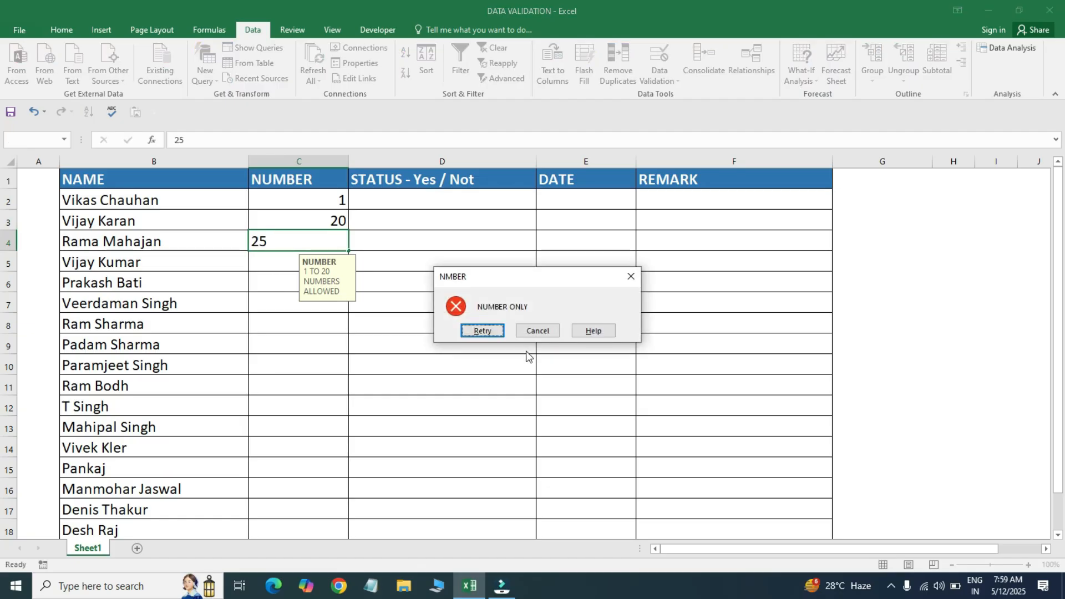
pyautogui.click(631, 276)
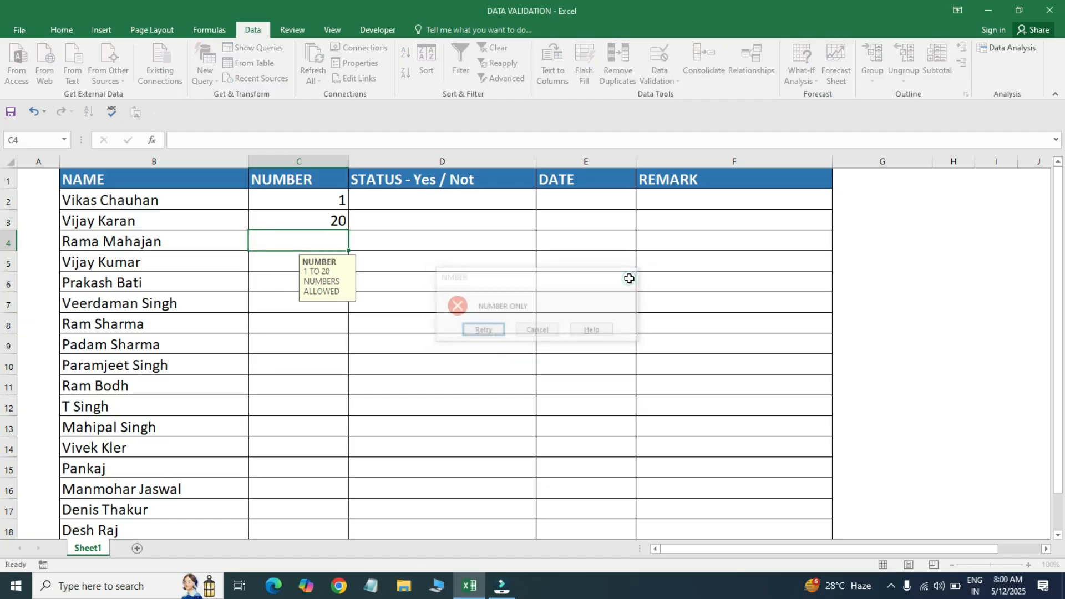
pyautogui.click(276, 265)
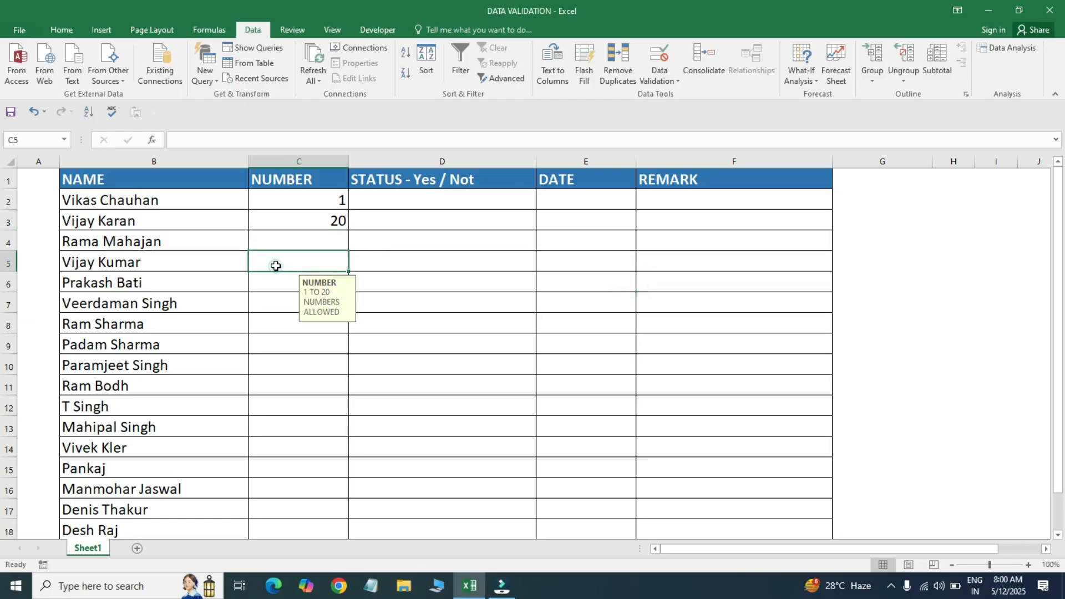
pyautogui.click(290, 240)
pyautogui.write('AKJ')
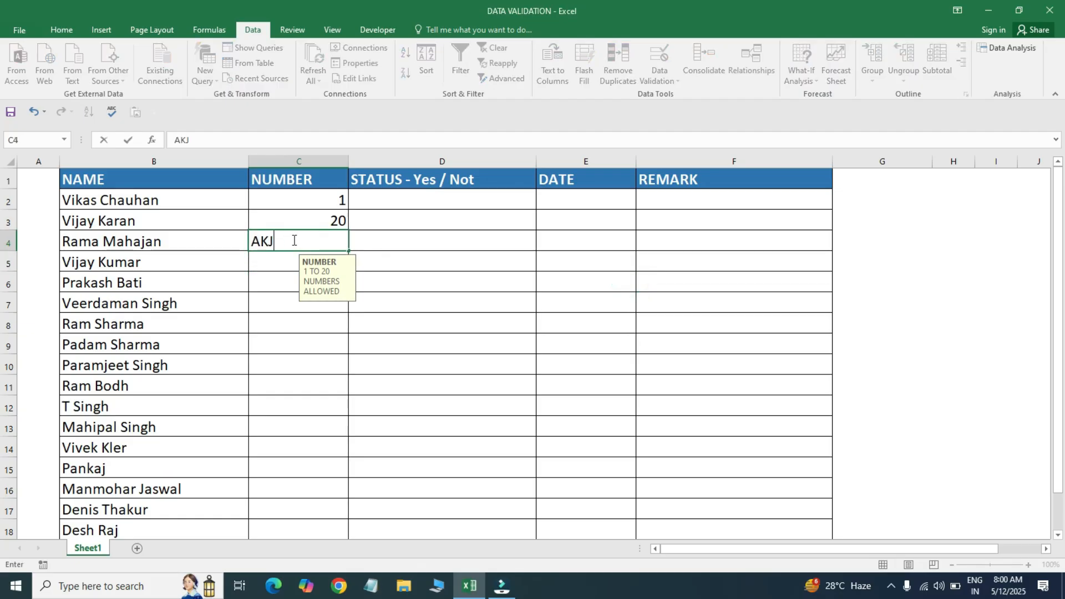
pyautogui.press('BackSpace')
pyautogui.press('BackSpace')
pyautogui.press('BackSpace')
pyautogui.write('ABC')
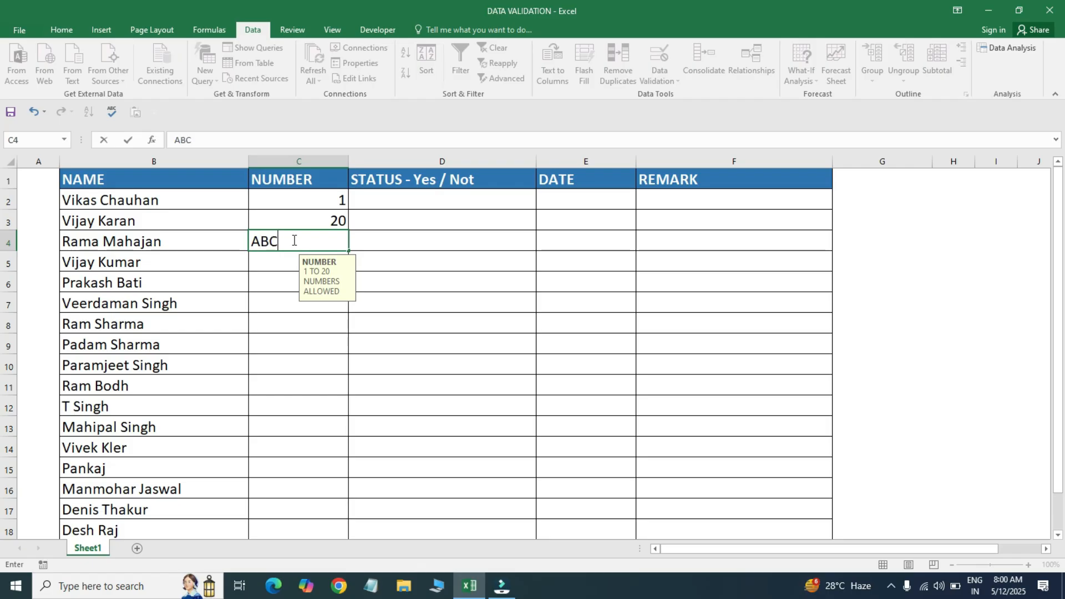
pyautogui.press('Return')
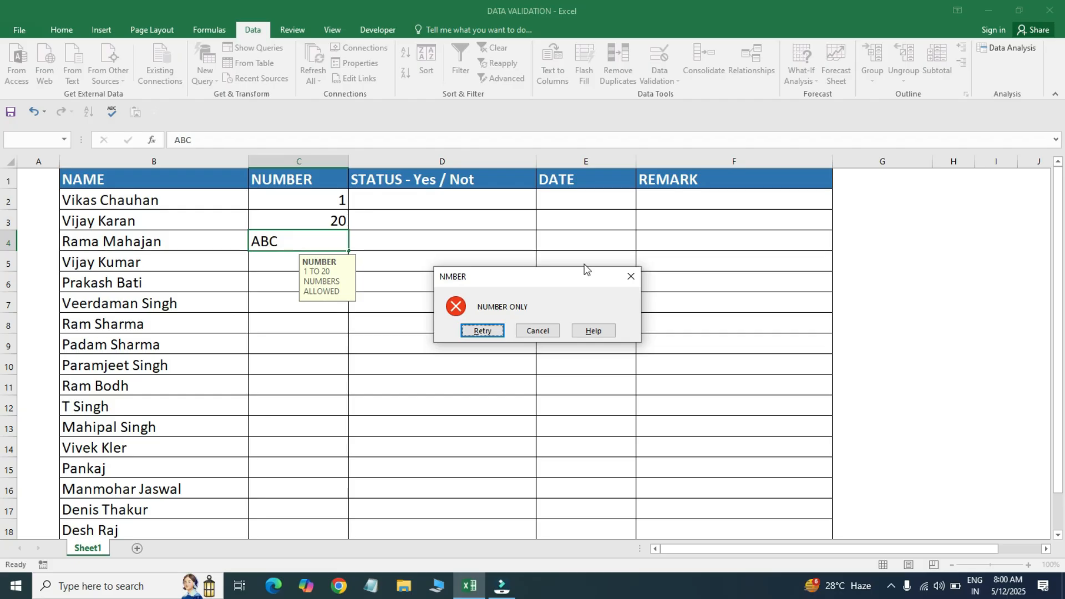
pyautogui.click(632, 277)
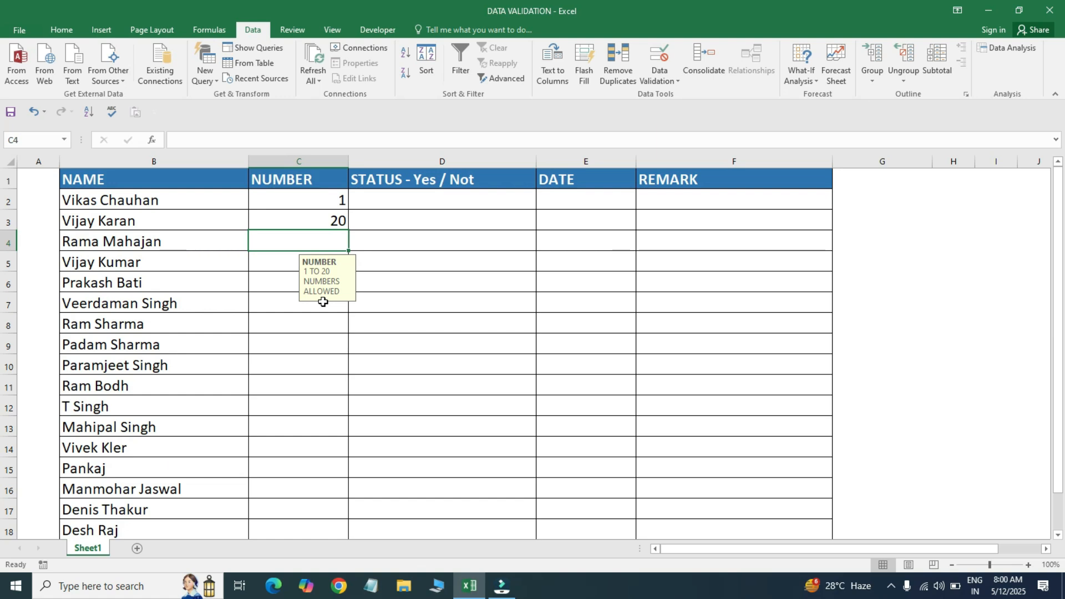
# - Test 30 in C4, dismiss the alert, and delete the 20 from C3
pyautogui.write('30')
pyautogui.press('Return')
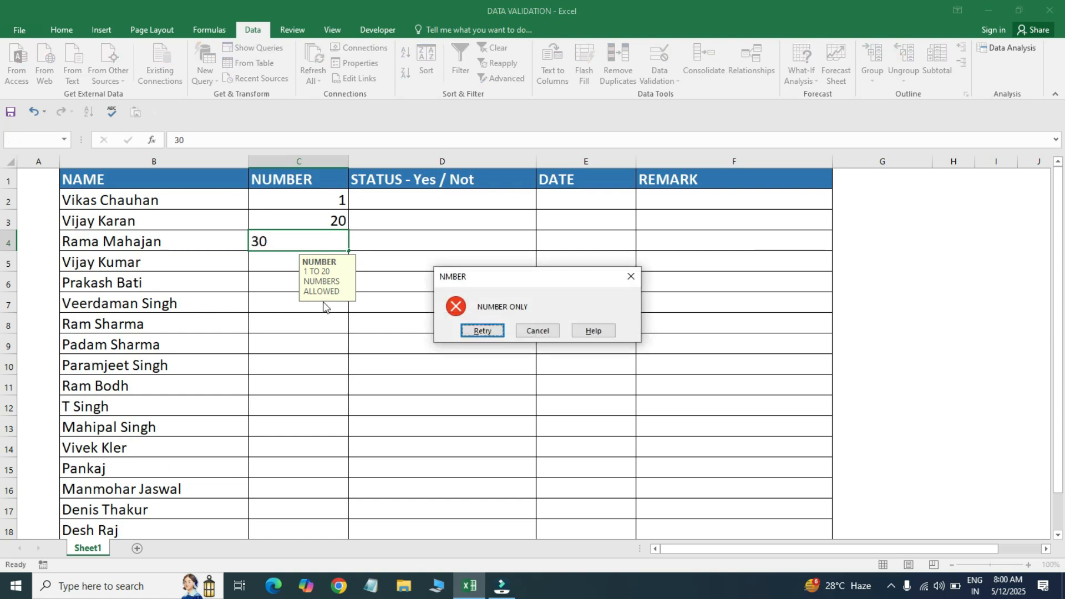
pyautogui.press('Escape')
pyautogui.press('Up')
pyautogui.press('Delete')
pyautogui.press('Up')
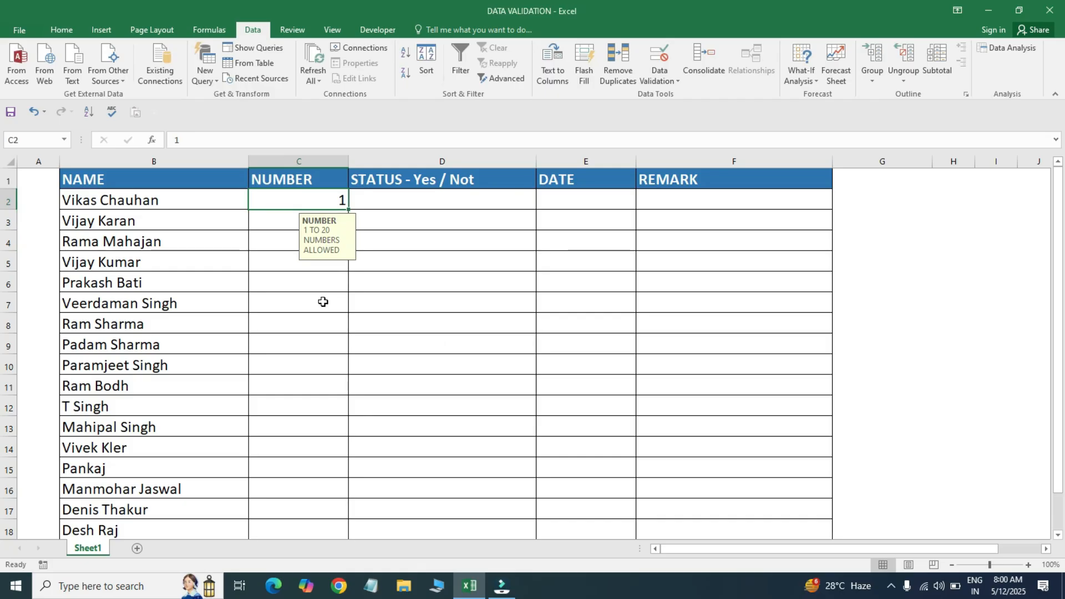
# - Clear All validation from every NUMBER cell sharing the rule, with Apply to all other cells ticked
pyautogui.click(654, 61)
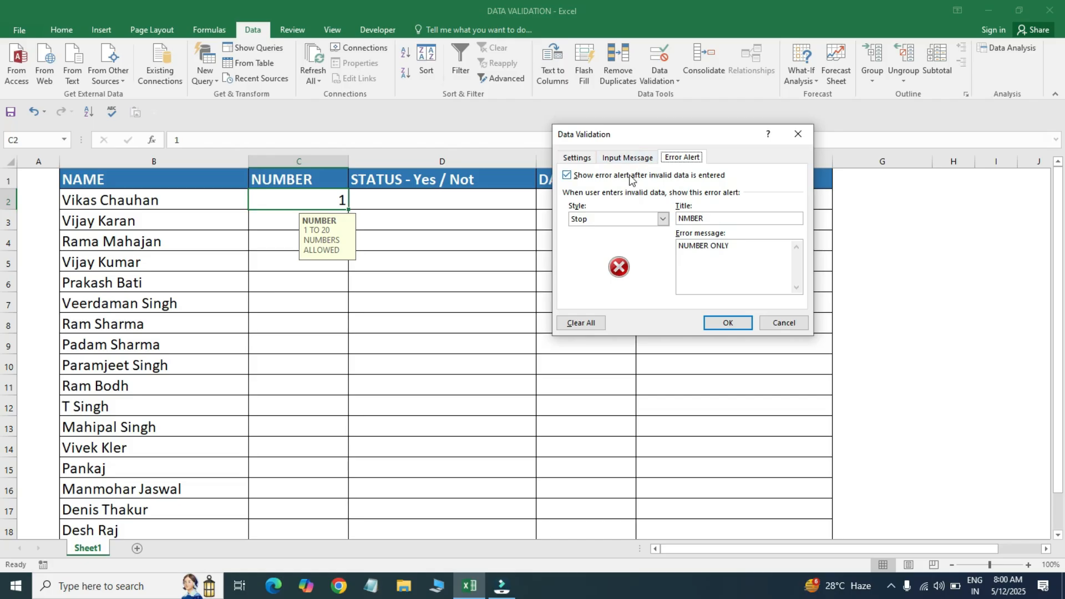
pyautogui.click(627, 158)
pyautogui.click(578, 158)
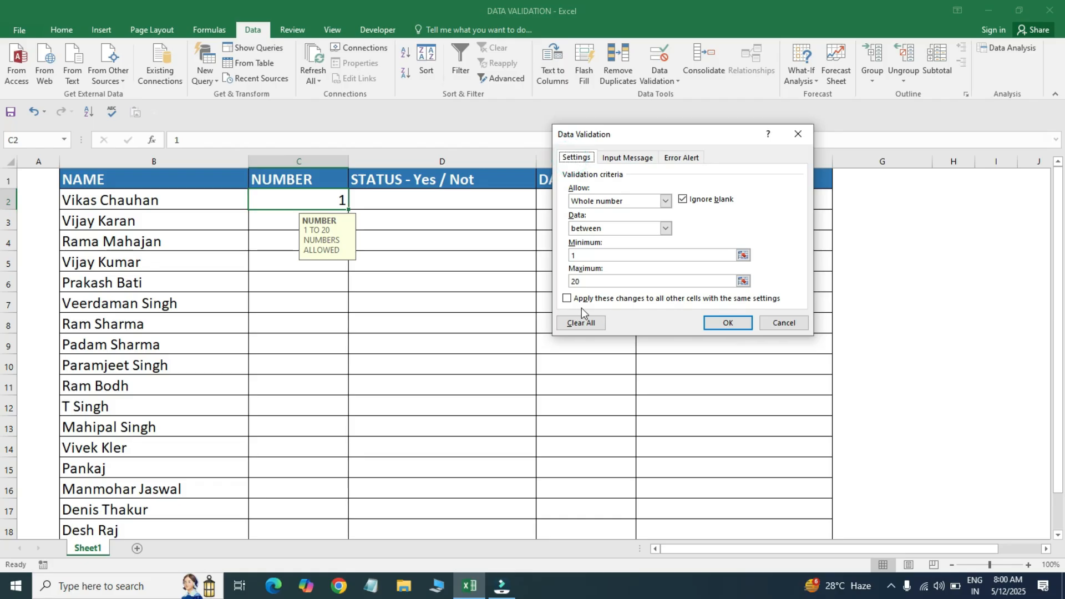
pyautogui.click(566, 299)
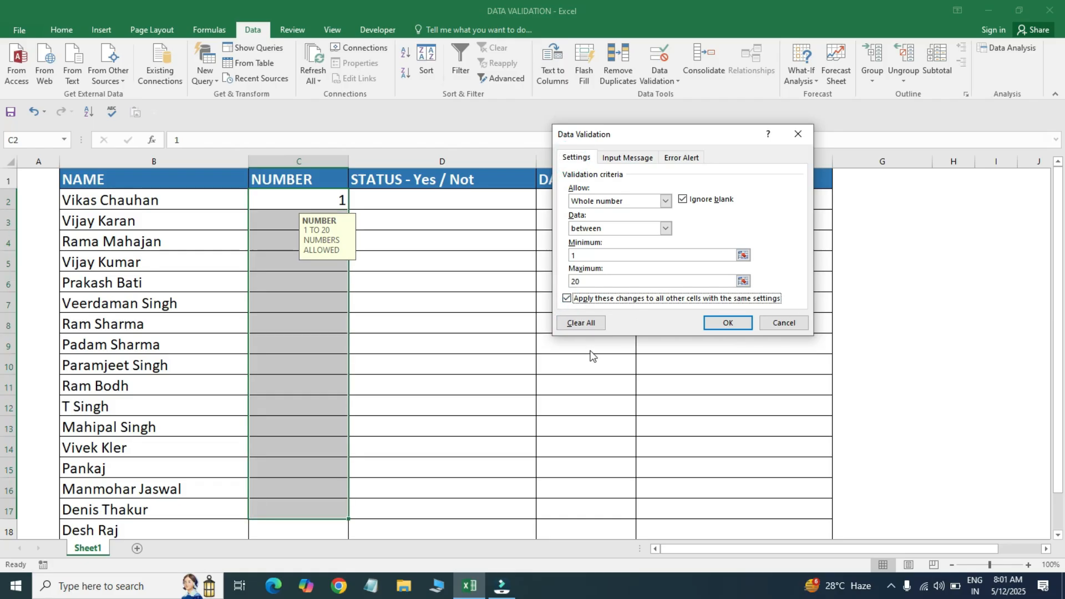
pyautogui.click(579, 323)
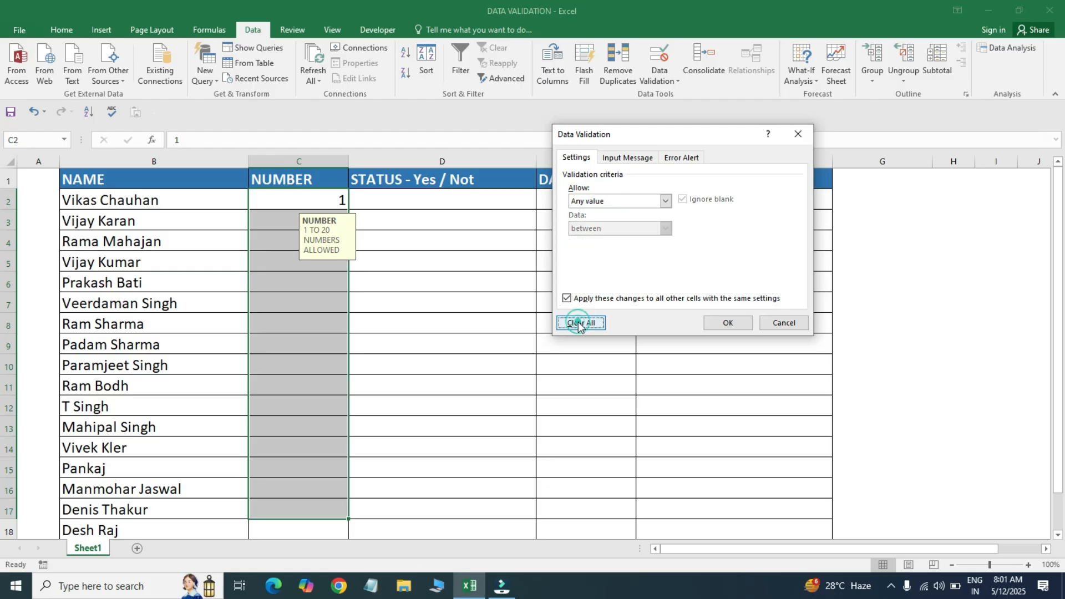
pyautogui.click(728, 323)
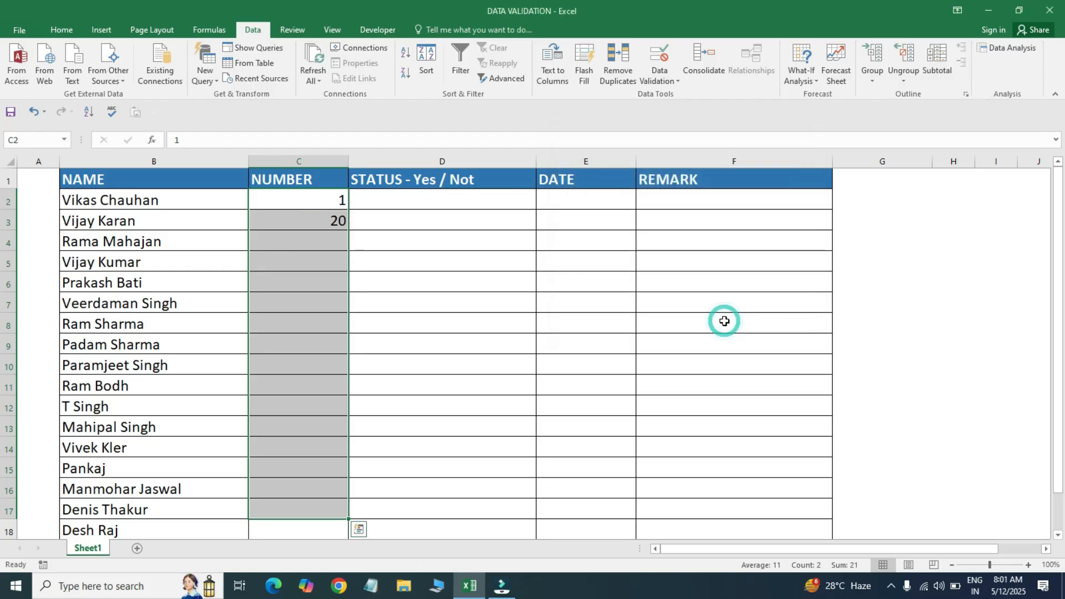
# - Delete the values 1 and 20 from C2:C10, ending at cell D2
pyautogui.click(292, 217)
pyautogui.moveTo(305, 200); pyautogui.dragTo(311, 361)
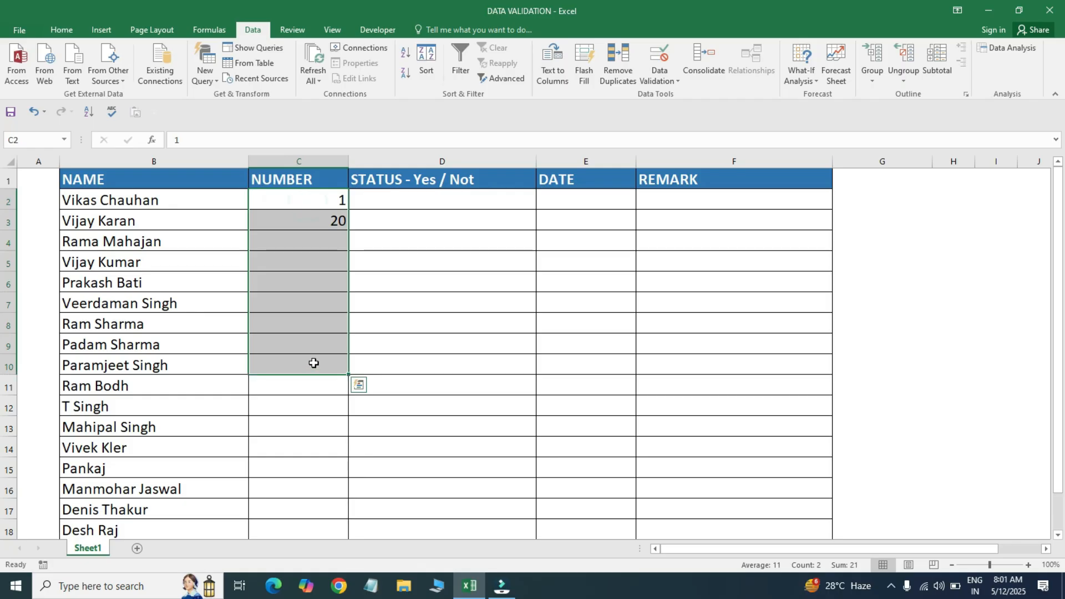
pyautogui.press('Delete')
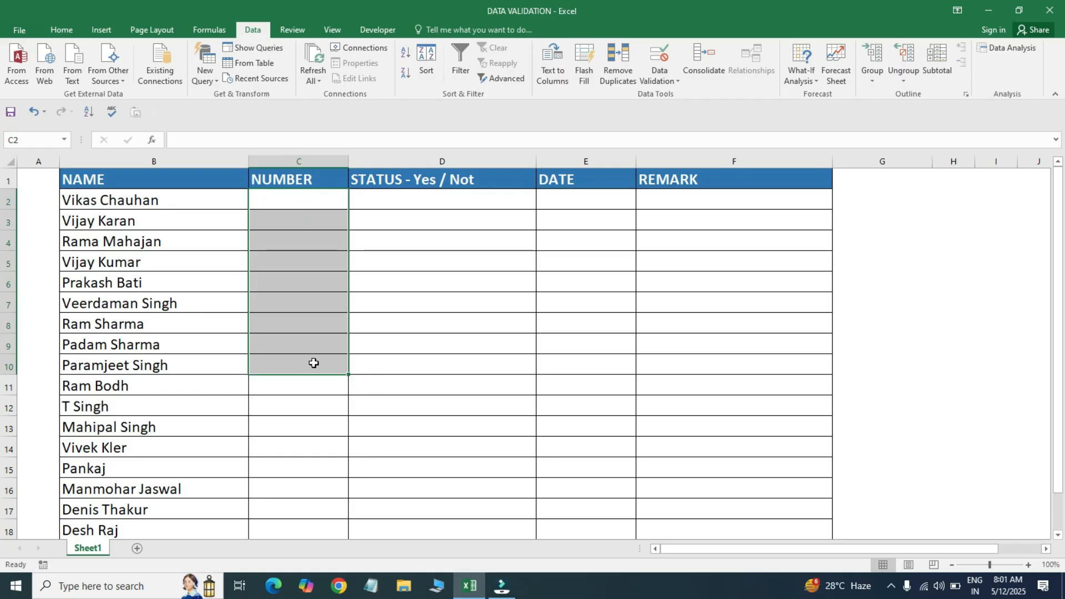
pyautogui.press('Up')
pyautogui.press('Down')
pyautogui.press('Down')
pyautogui.press('Down')
pyautogui.press('Down')
pyautogui.press('Down')
pyautogui.hotkey('ctrl', 'Up')
pyautogui.press('Down')
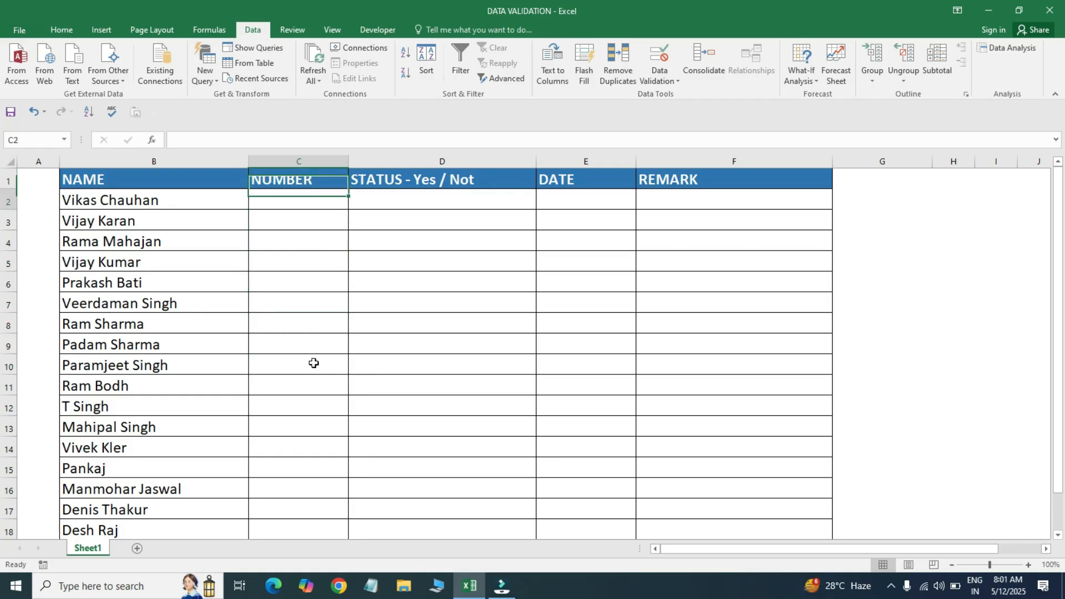
pyautogui.press('Up')
pyautogui.hotkey('shift', 'Down')
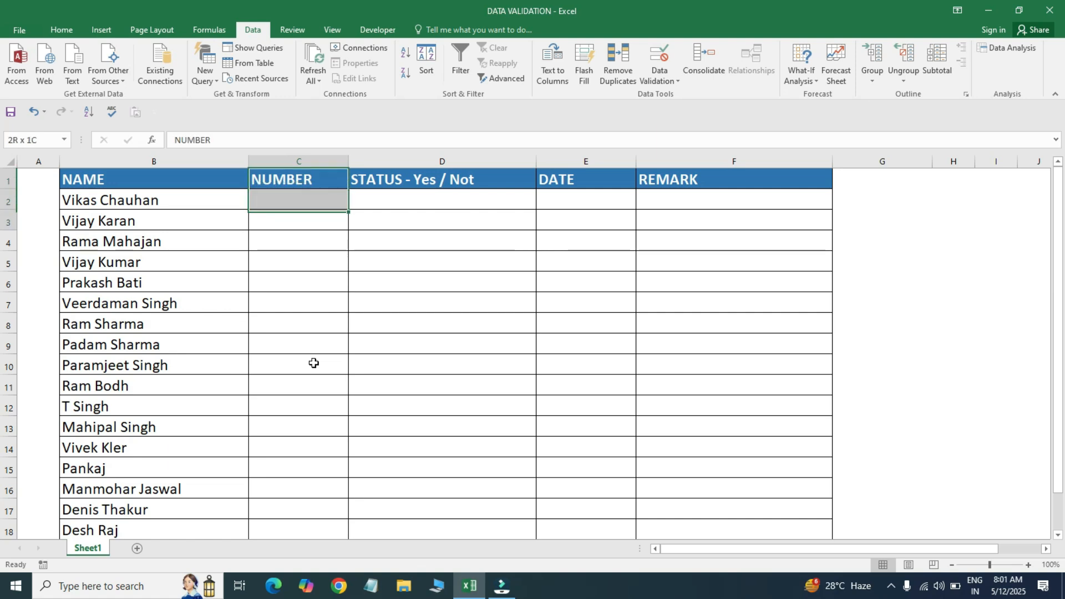
pyautogui.hotkey('shift', 'Down')
pyautogui.hotkey('shift', 'Down')
pyautogui.hotkey('shift', 'Down')
pyautogui.hotkey('shift', 'Down')
pyautogui.hotkey('shift', 'Down')
pyautogui.hotkey('shift', 'Down')
pyautogui.hotkey('shift', 'Down')
pyautogui.hotkey('shift', 'Down')
pyautogui.hotkey('shift', 'Down')
pyautogui.hotkey('shift', 'Down')
pyautogui.hotkey('shift', 'Down')
pyautogui.hotkey('shift', 'Down')
pyautogui.hotkey('shift', 'Up')
pyautogui.hotkey('shift', 'Up')
pyautogui.hotkey('shift', 'Up')
pyautogui.hotkey('shift', 'Up')
pyautogui.press('Right')
pyautogui.press('Down')
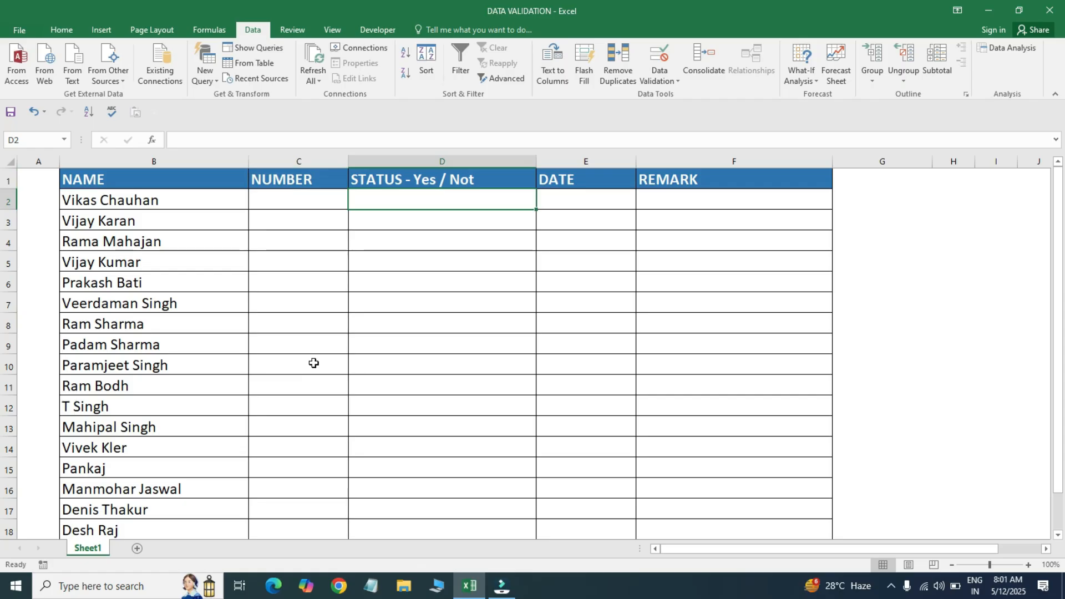
# - Select STATUS cells D2:D18 and open the Data Validation dialog
pyautogui.hotkey('shift', 'Down')
pyautogui.hotkey('shift', 'Down')
pyautogui.hotkey('shift', 'Down')
pyautogui.hotkey('shift', 'Down')
pyautogui.hotkey('shift', 'Down')
pyautogui.hotkey('shift', 'Down')
pyautogui.hotkey('shift', 'Down')
pyautogui.hotkey('shift', 'Down')
pyautogui.hotkey('shift', 'Down')
pyautogui.hotkey('shift', 'Down')
pyautogui.hotkey('shift', 'Down')
pyautogui.hotkey('shift', 'Down')
pyautogui.hotkey('shift', 'Down')
pyautogui.hotkey('shift', 'Down')
pyautogui.hotkey('shift', 'Down')
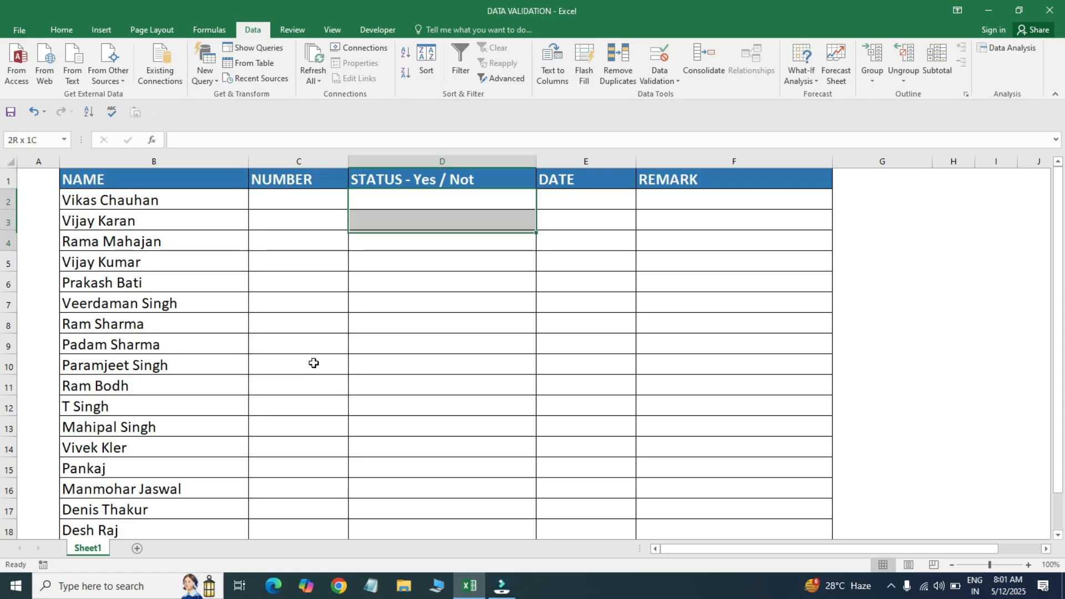
pyautogui.hotkey('shift', 'Down')
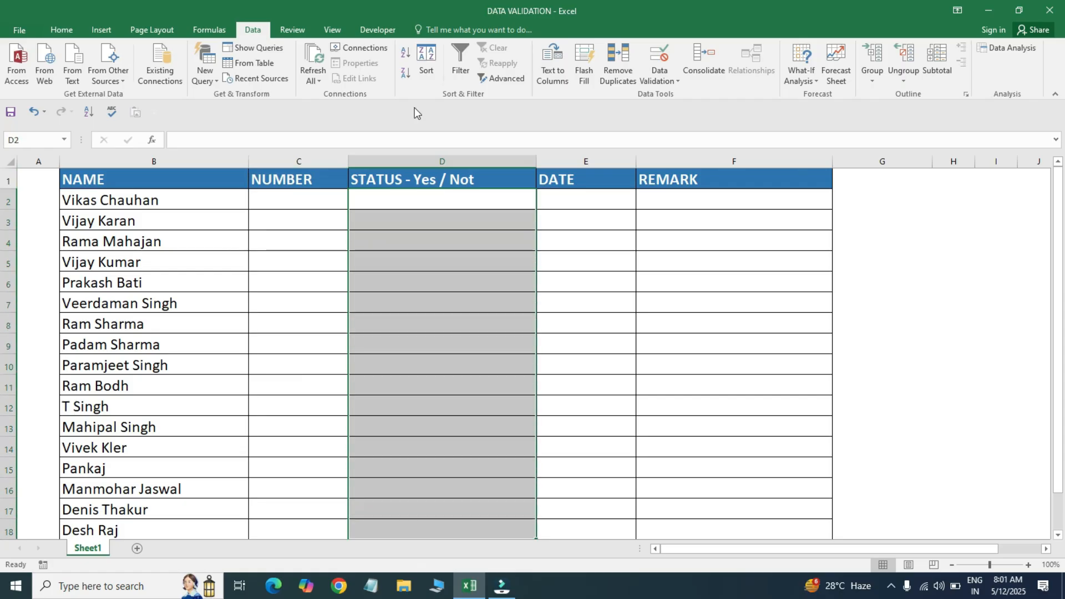
pyautogui.click(669, 65)
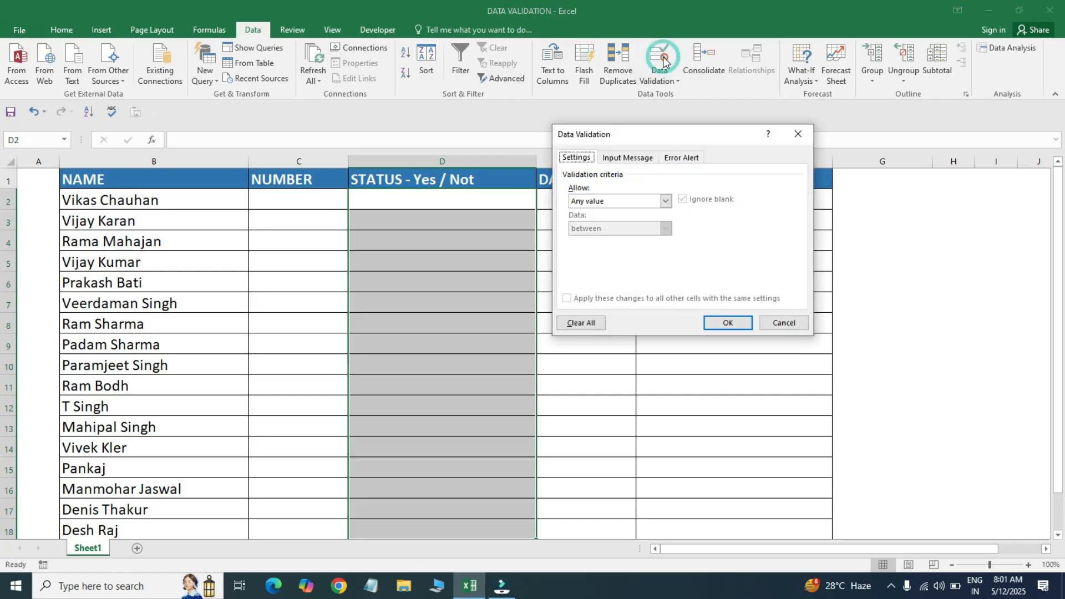
pyautogui.moveTo(689, 128); pyautogui.dragTo(705, 142)
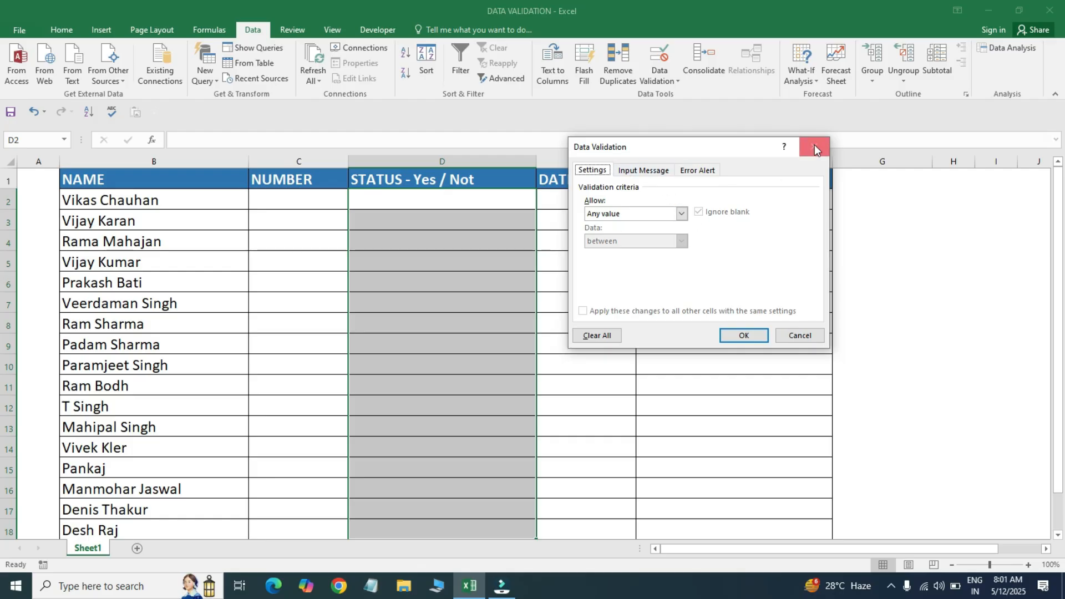
# - Allow Decimal values between 0.1 and 1 and apply the rule
pyautogui.click(680, 214)
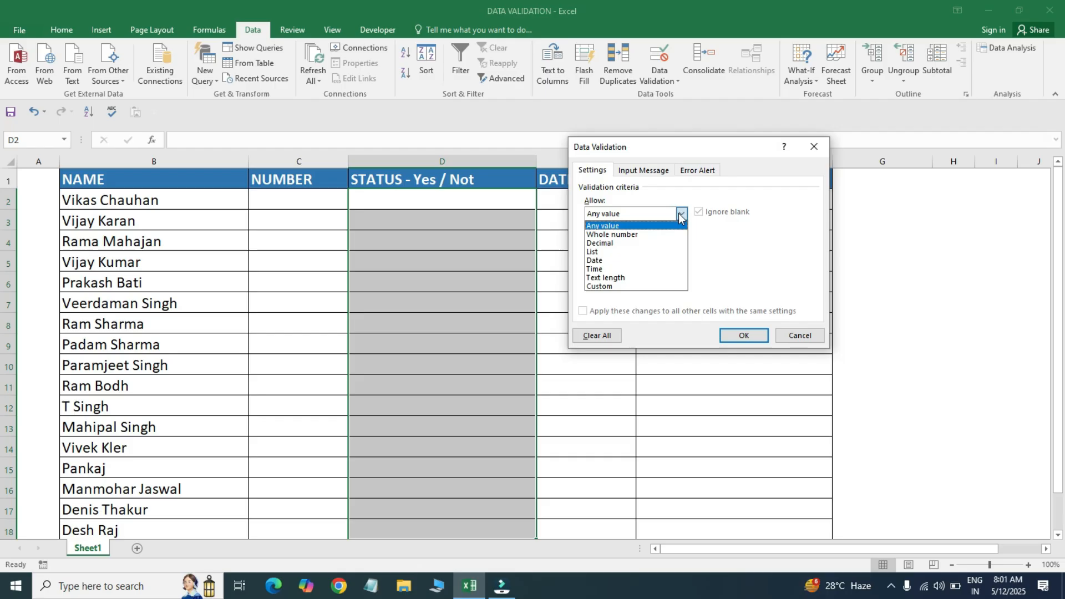
pyautogui.click(614, 244)
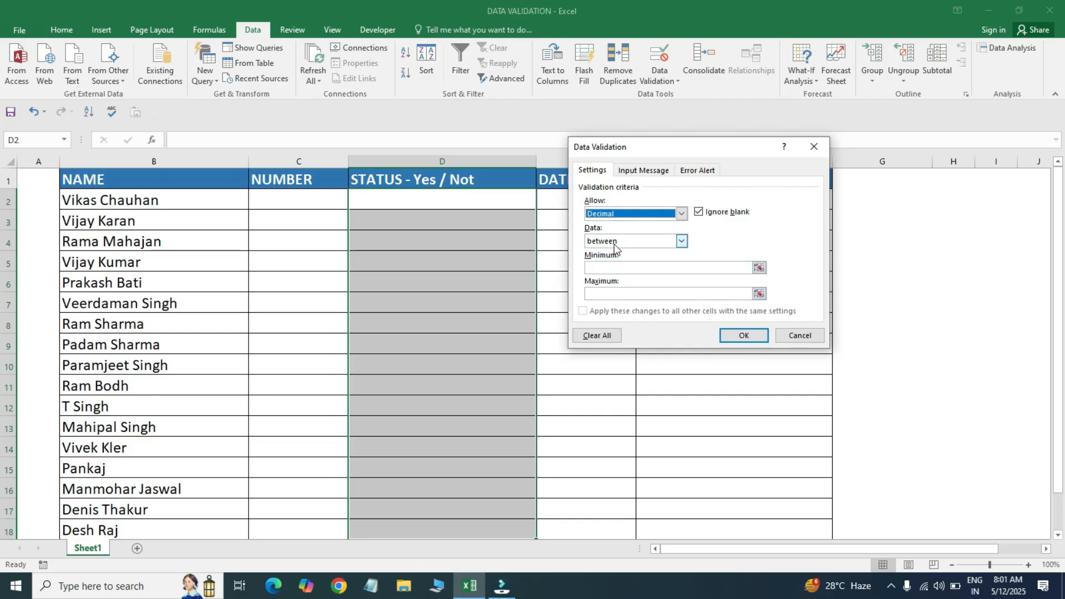
pyautogui.click(660, 242)
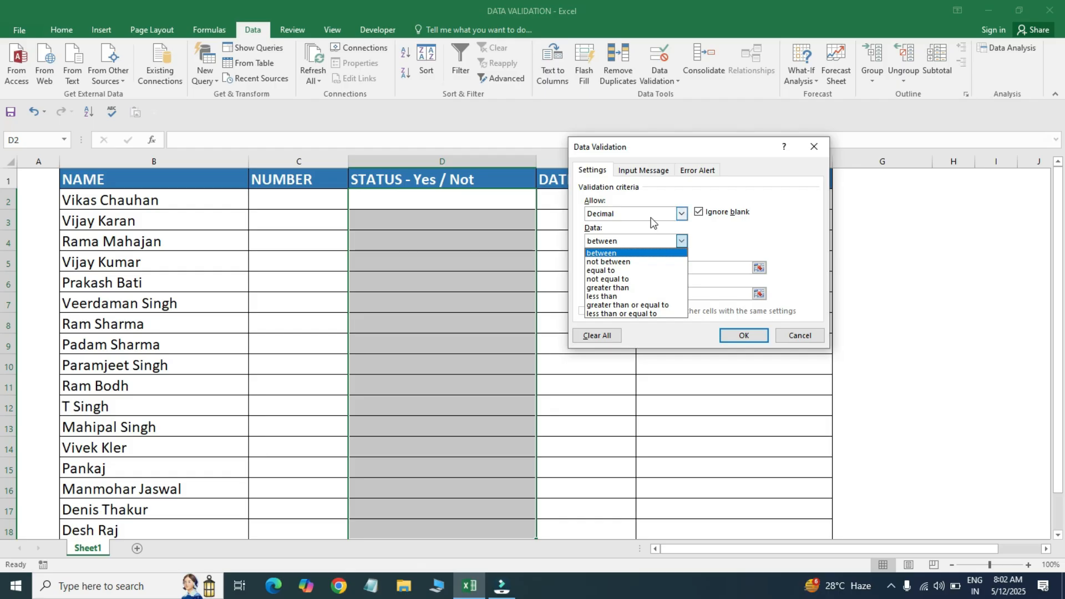
pyautogui.click(652, 218)
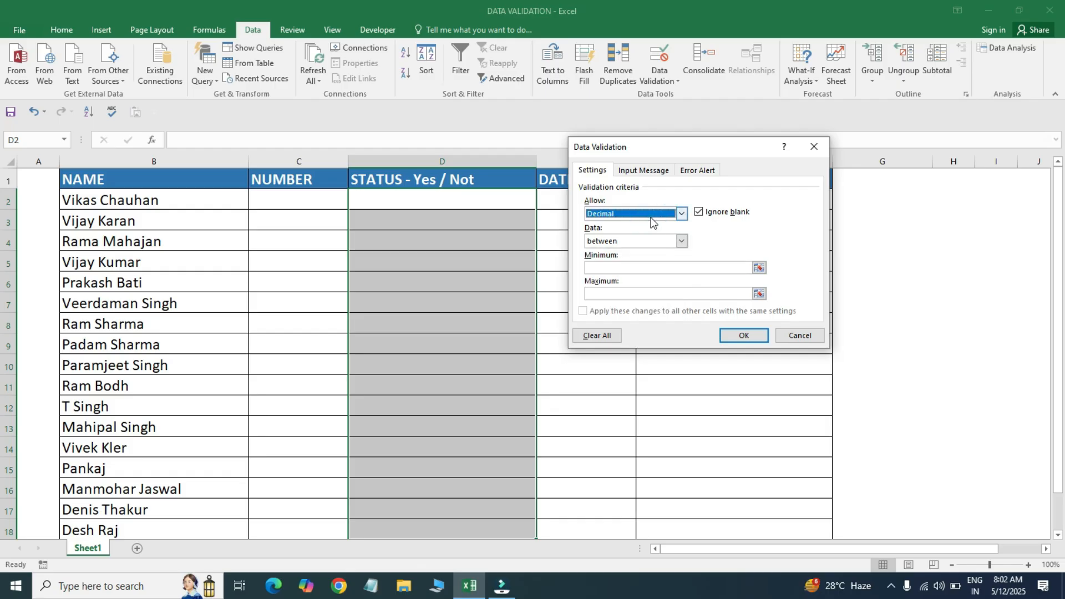
pyautogui.click(616, 269)
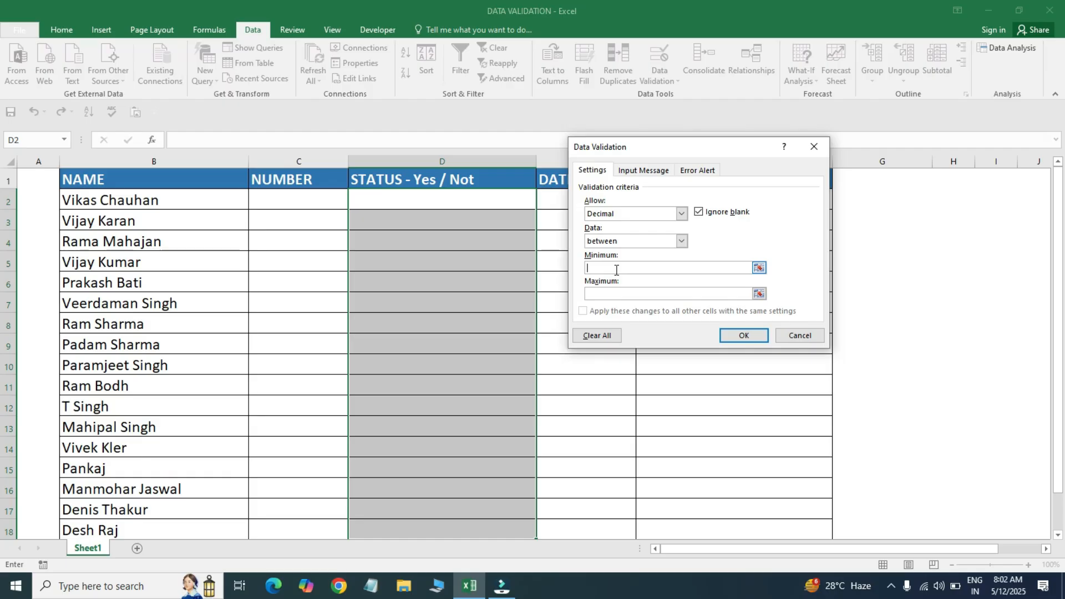
pyautogui.click(629, 268)
pyautogui.write('.1')
pyautogui.click(624, 297)
pyautogui.write('1')
pyautogui.click(742, 335)
pyautogui.click(418, 202)
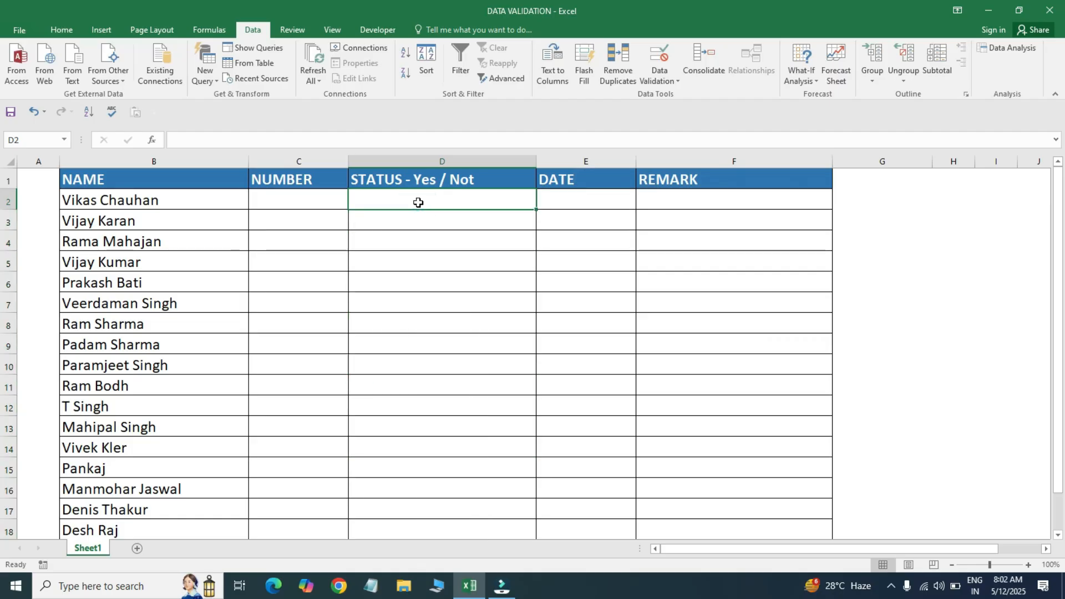
# - Enter 0.1 in D2 and 1.0 in D3, both accepted
pyautogui.write('0.1')
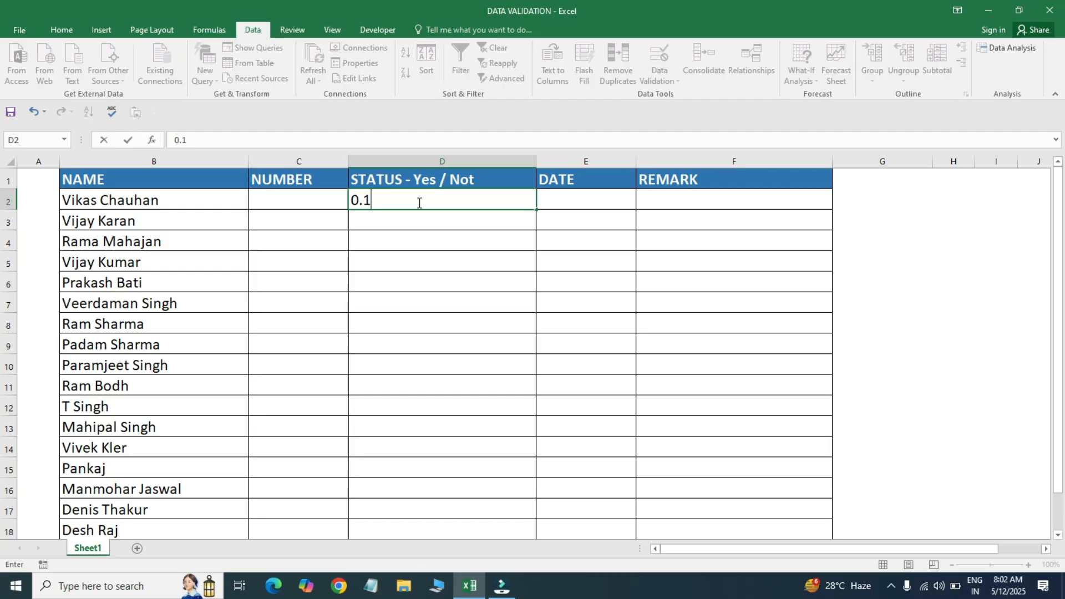
pyautogui.press('Return')
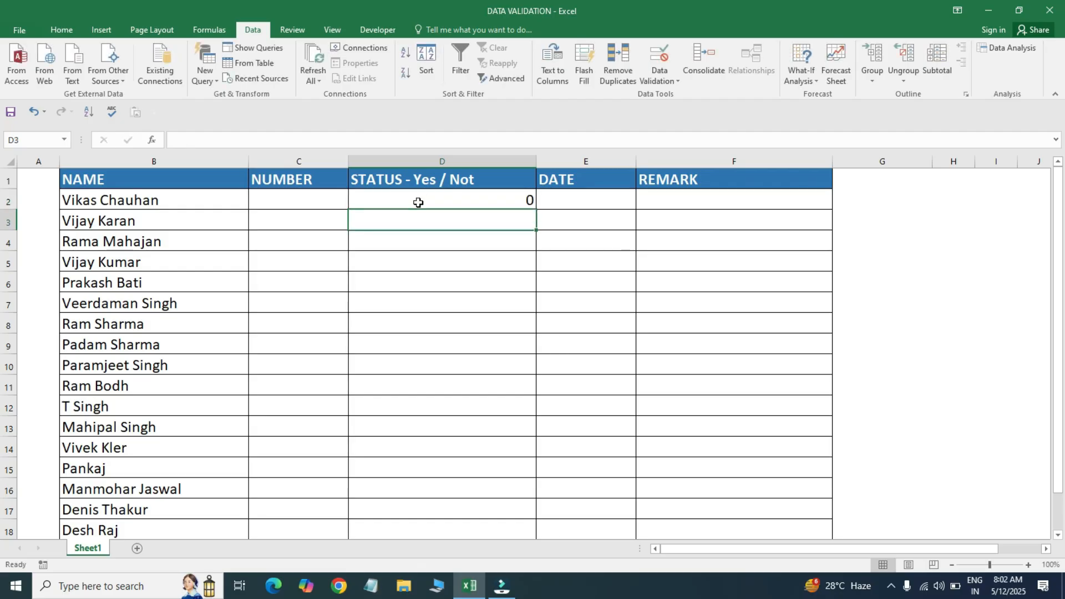
pyautogui.write('1.0')
pyautogui.press('Return')
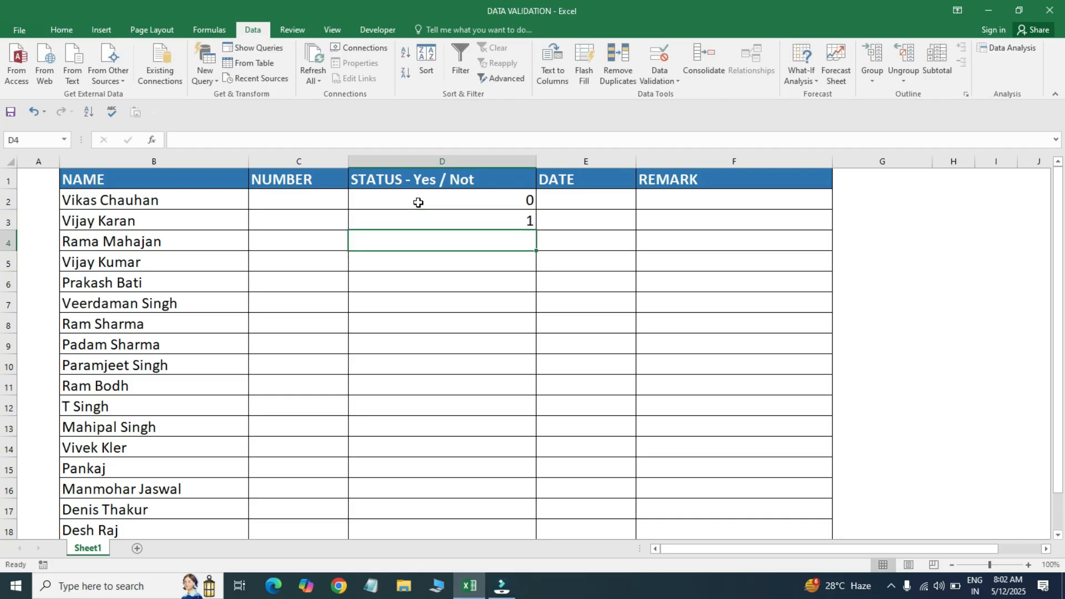
# - Enter 2.5 in D4, cancel the rejection, and select the whole STATUS column
pyautogui.write('2.5')
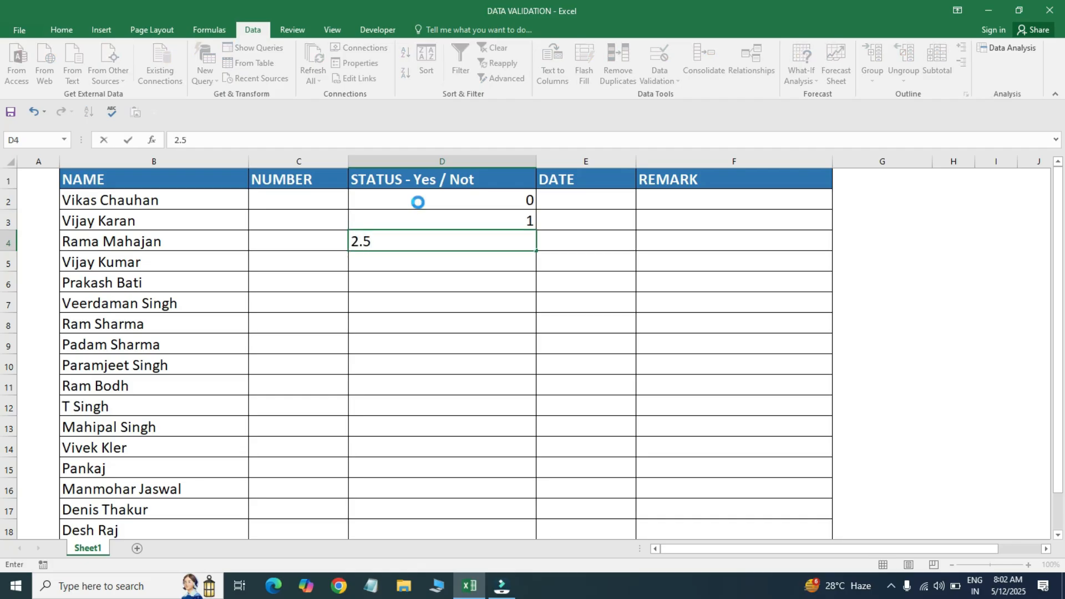
pyautogui.press('Return')
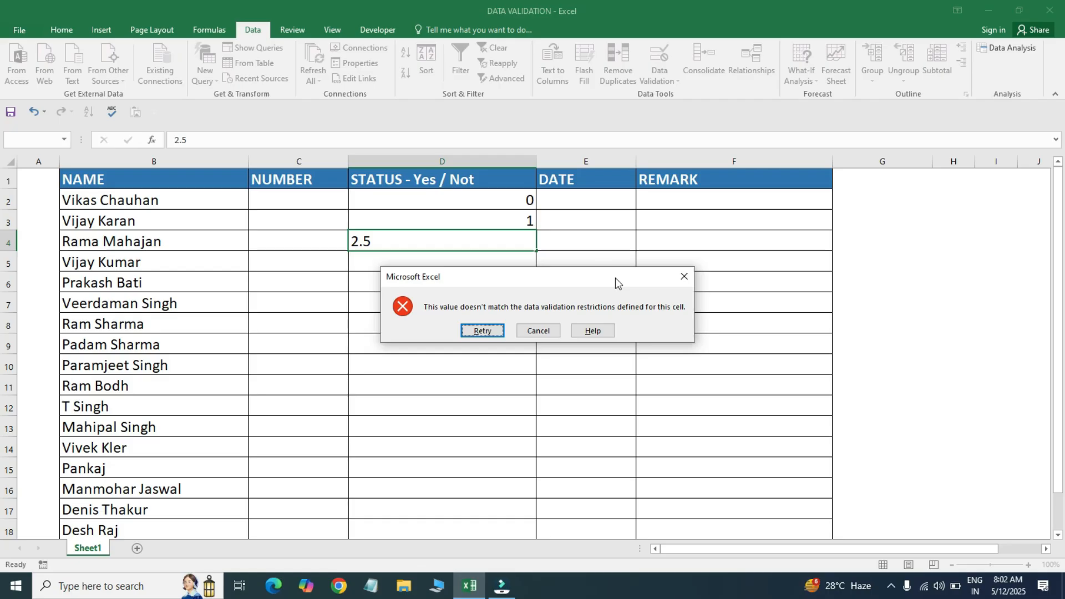
pyautogui.click(687, 275)
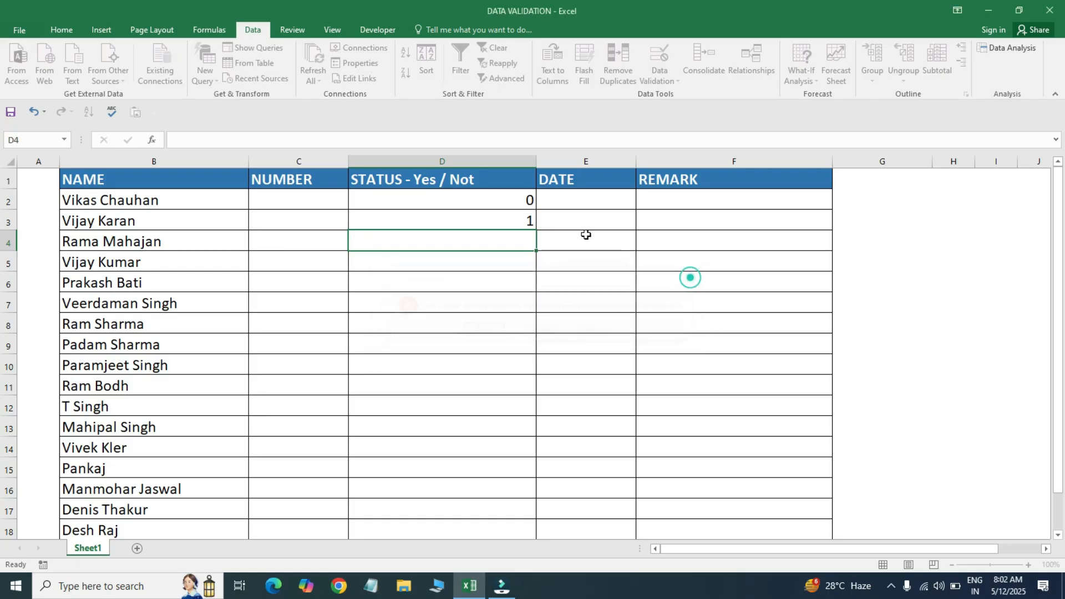
pyautogui.moveTo(468, 174); pyautogui.dragTo(487, 303)
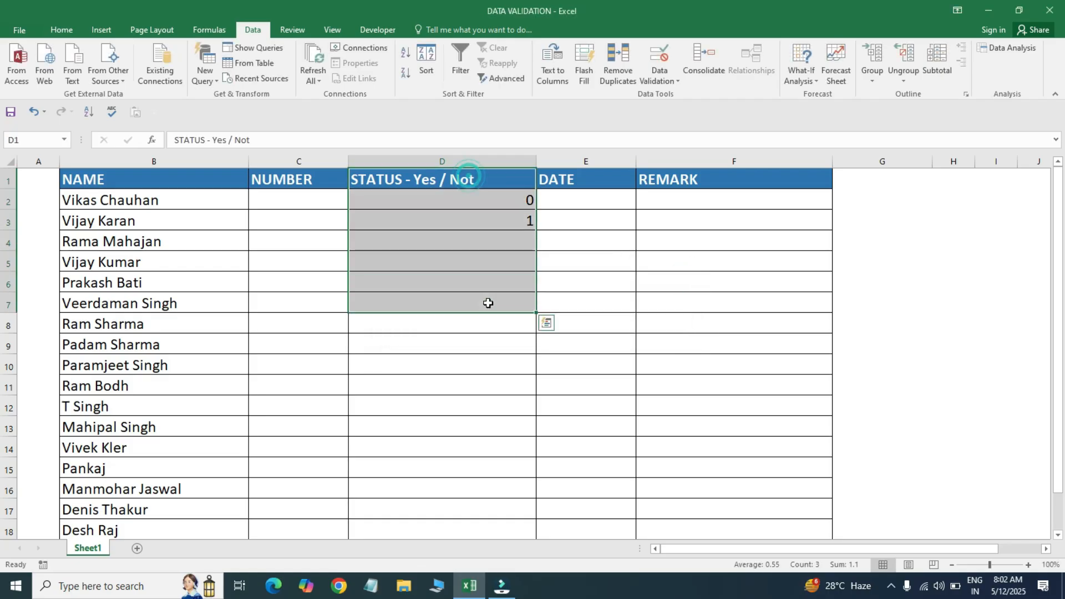
pyautogui.click(488, 303)
pyautogui.click(488, 303)
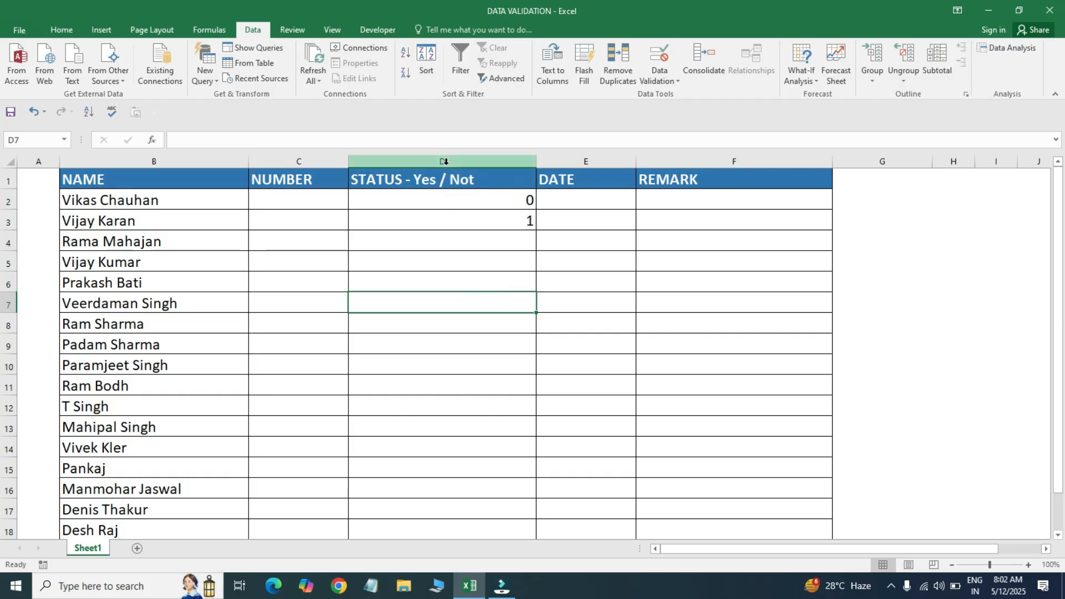
pyautogui.click(446, 161)
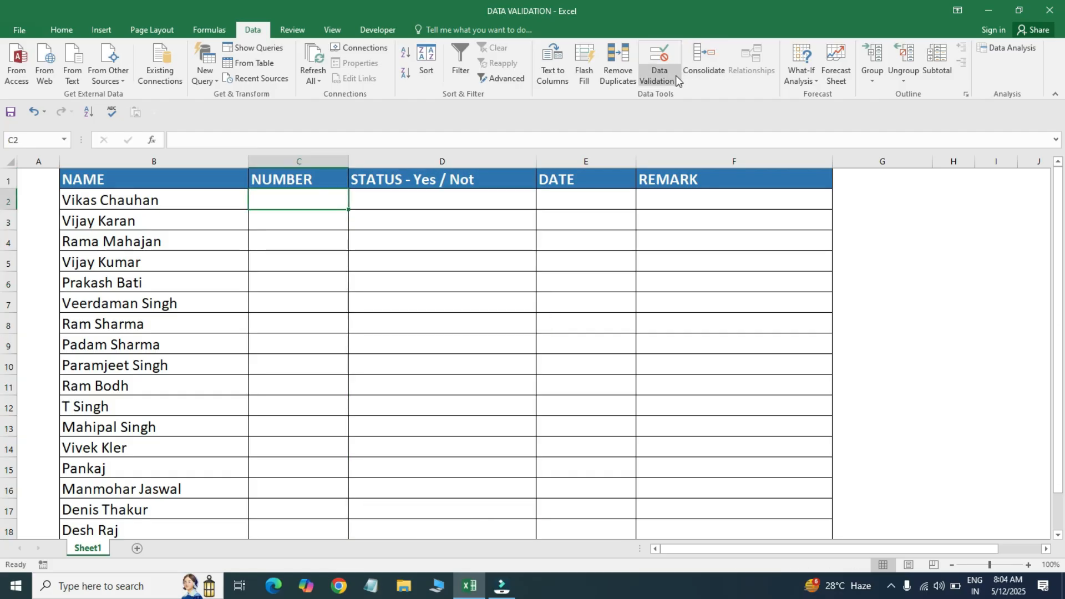
# - Enter 1, 2 and 3 into the first NUMBER cells starting at C2
pyautogui.click(676, 75)
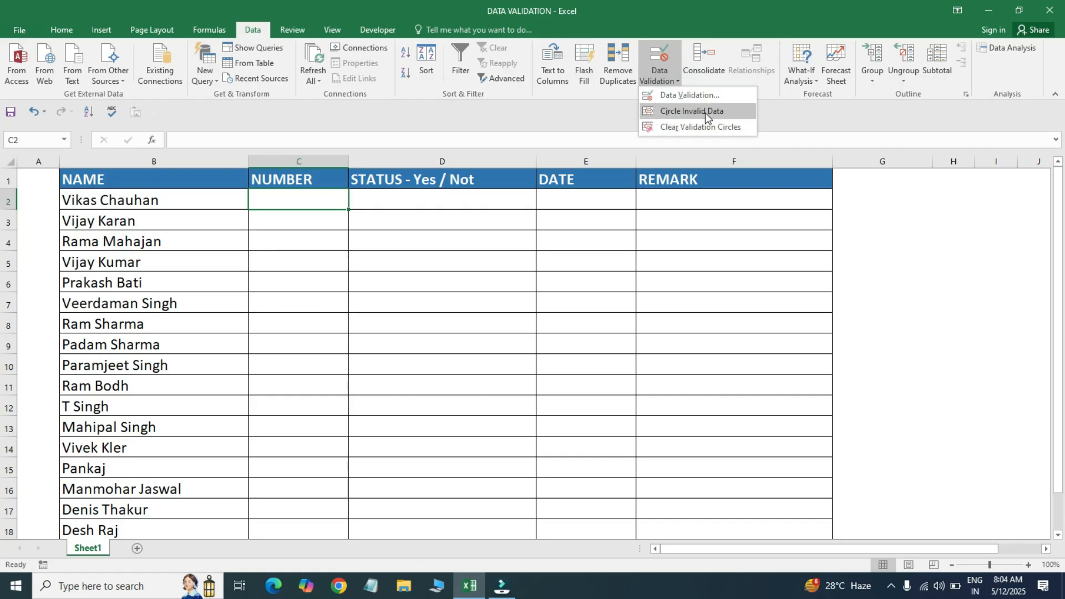
pyautogui.click(212, 251)
pyautogui.write('1')
pyautogui.press('Return')
pyautogui.write('2')
pyautogui.press('Return')
pyautogui.write('3')
# - Finish with 4 through 7 down to C8 and select C2:C8
pyautogui.press('Return')
pyautogui.write('4 5')
pyautogui.press('Return')
pyautogui.write('6')
pyautogui.press('Return')
pyautogui.write('7')
pyautogui.press('Return')
pyautogui.hotkey('ctrl', 'Up')
pyautogui.hotkey('ctrl', 'Up')
pyautogui.press('Down')
pyautogui.hotkey('ctrl', 'shift', 'Down')
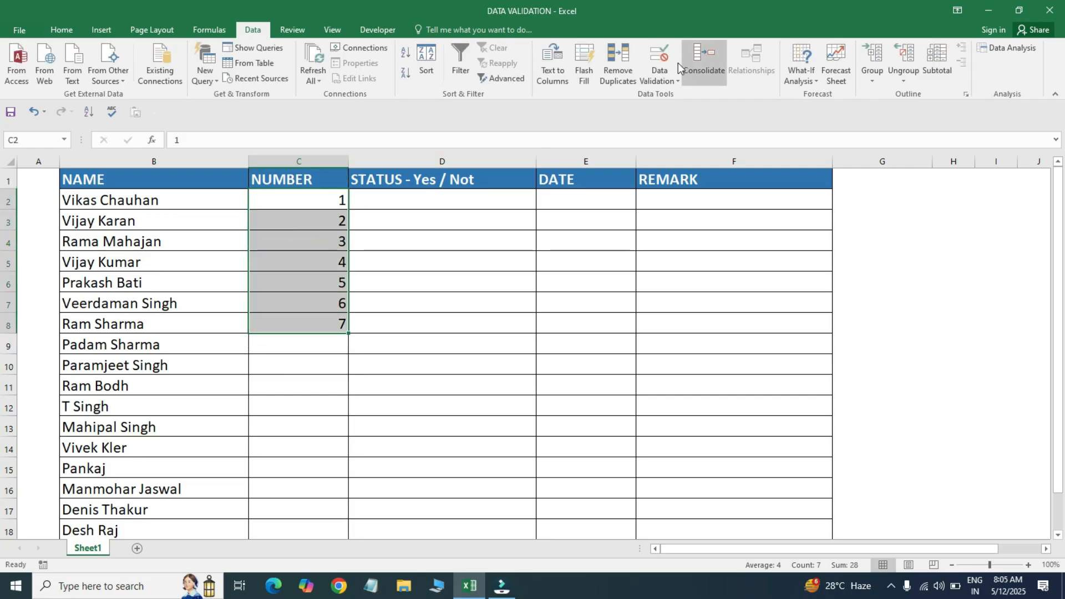
# - Lower the C2:C8 whole-number rule's maximum from 20 to 4, keeping minimum 1
pyautogui.click(659, 59)
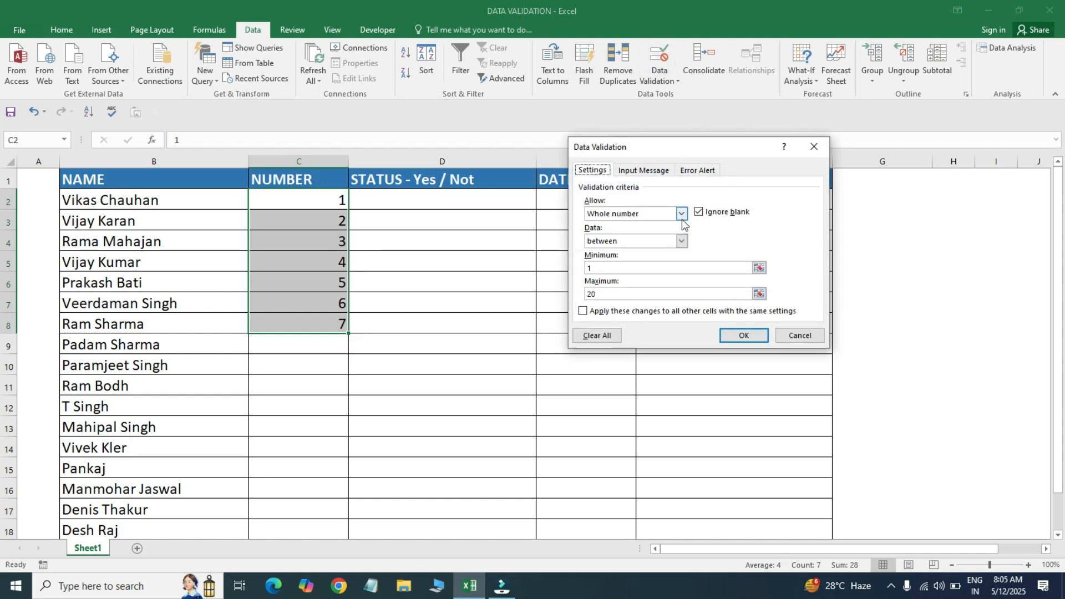
pyautogui.click(607, 293)
pyautogui.press('BackSpace')
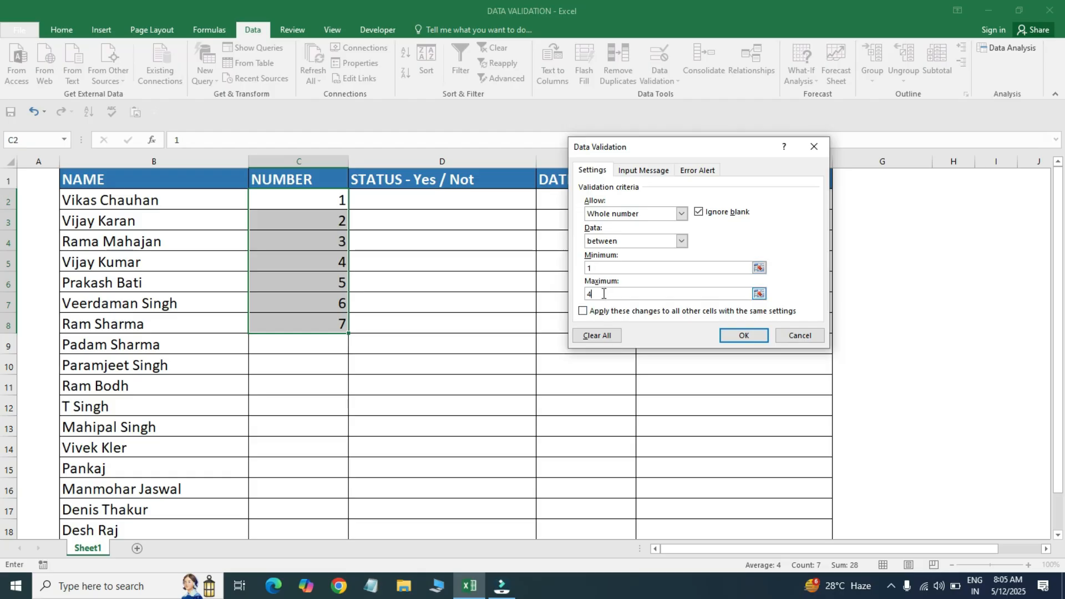
pyautogui.click(742, 337)
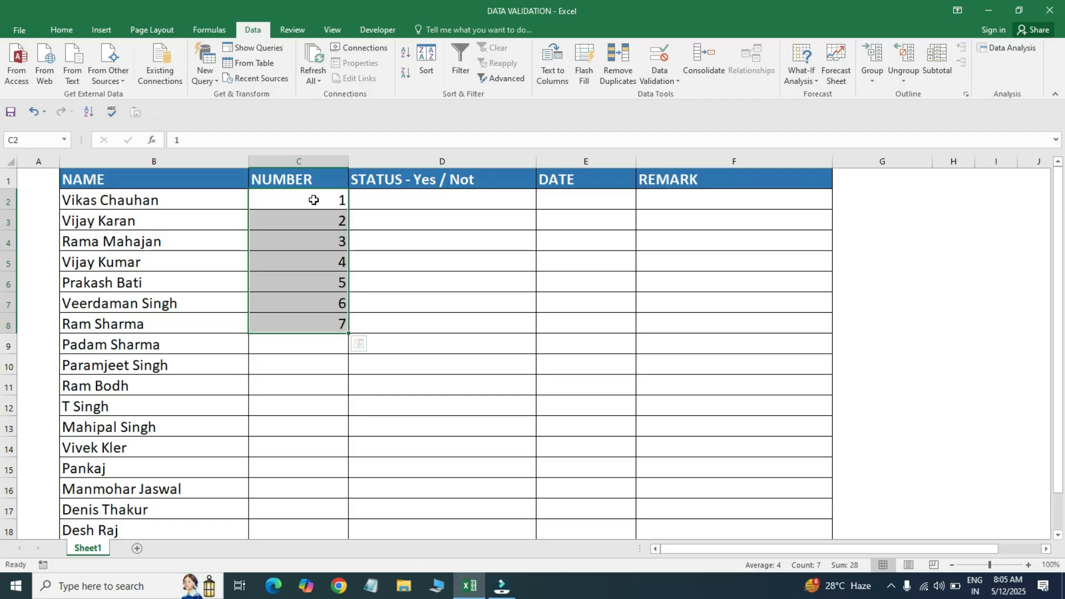
pyautogui.click(668, 78)
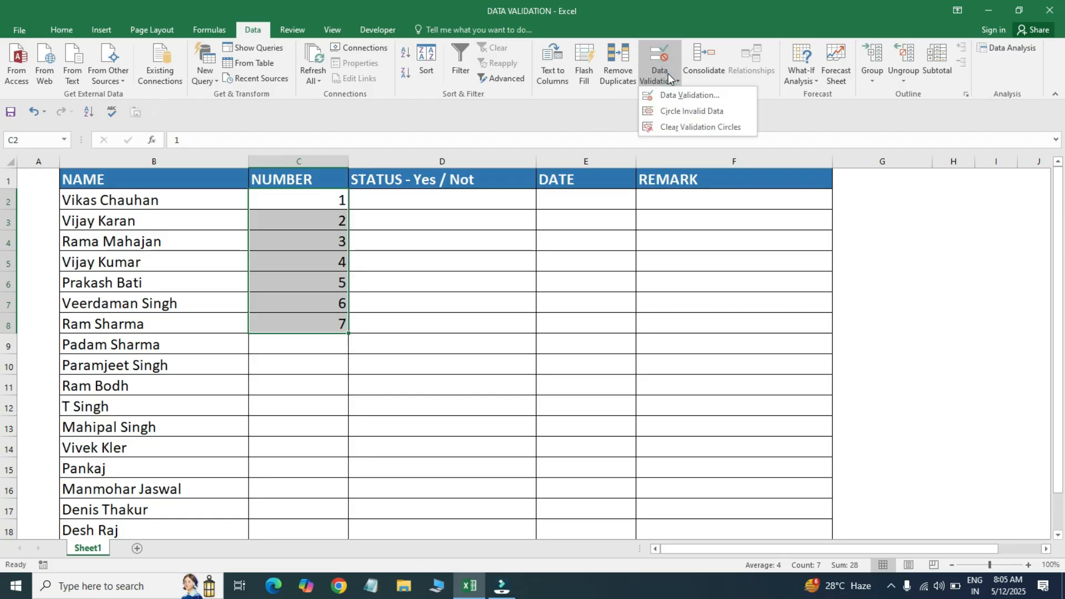
pyautogui.click(678, 111)
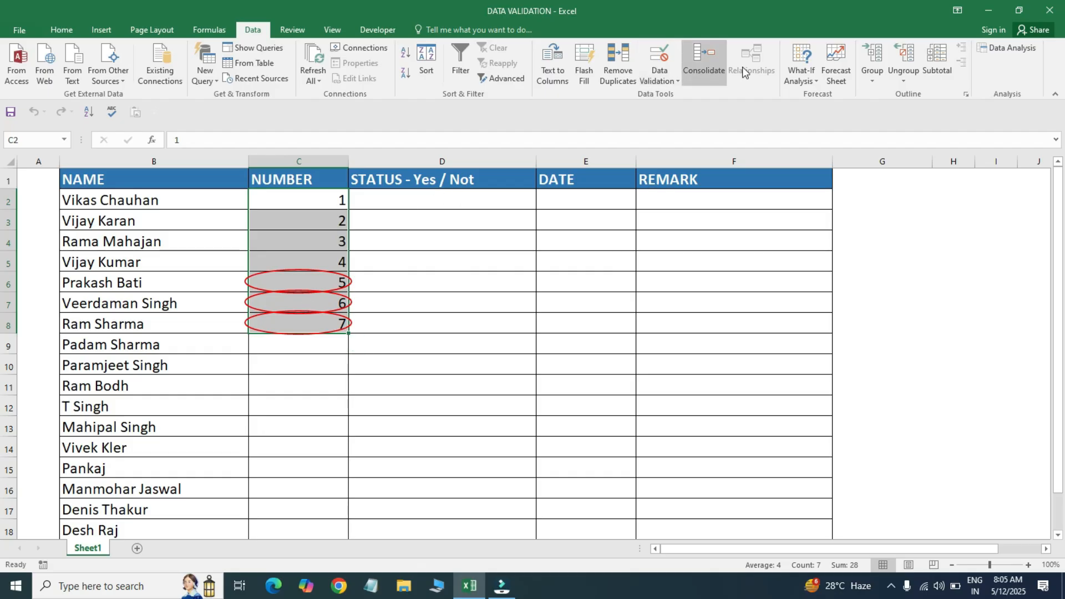
pyautogui.click(675, 81)
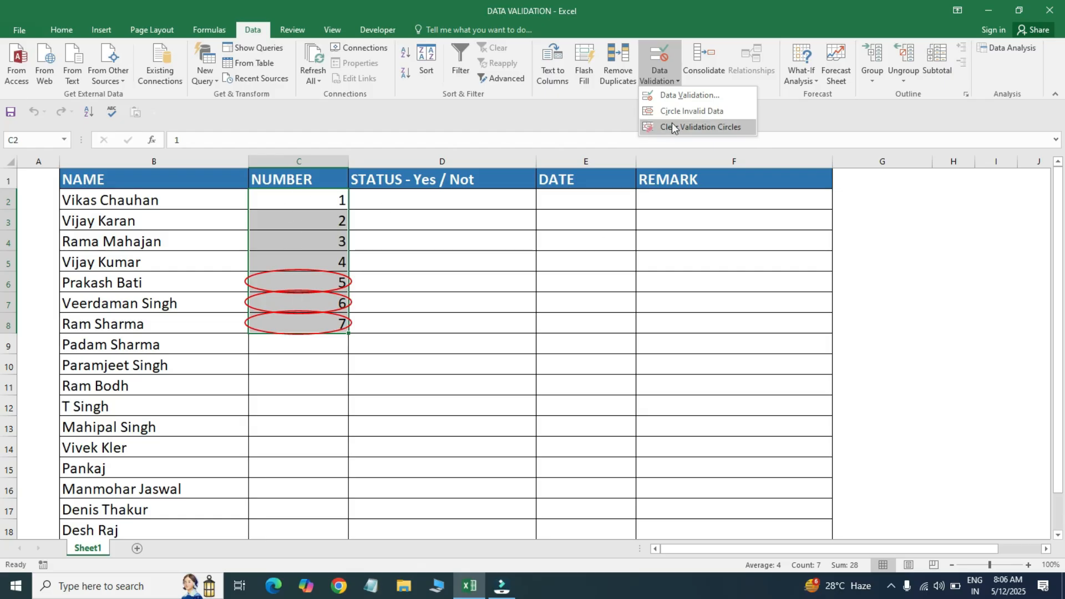
pyautogui.click(706, 129)
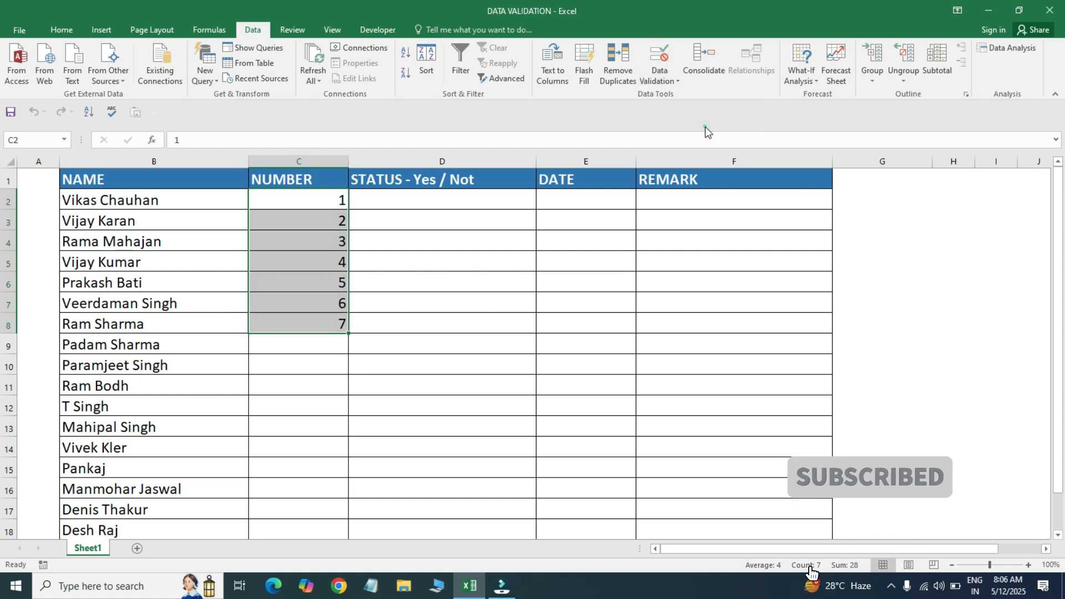
pyautogui.click(271, 247)
# - Clear the numbers 1–7 from C2:C8 and select STATUS cells D2:D14
pyautogui.moveTo(298, 204); pyautogui.dragTo(298, 325)
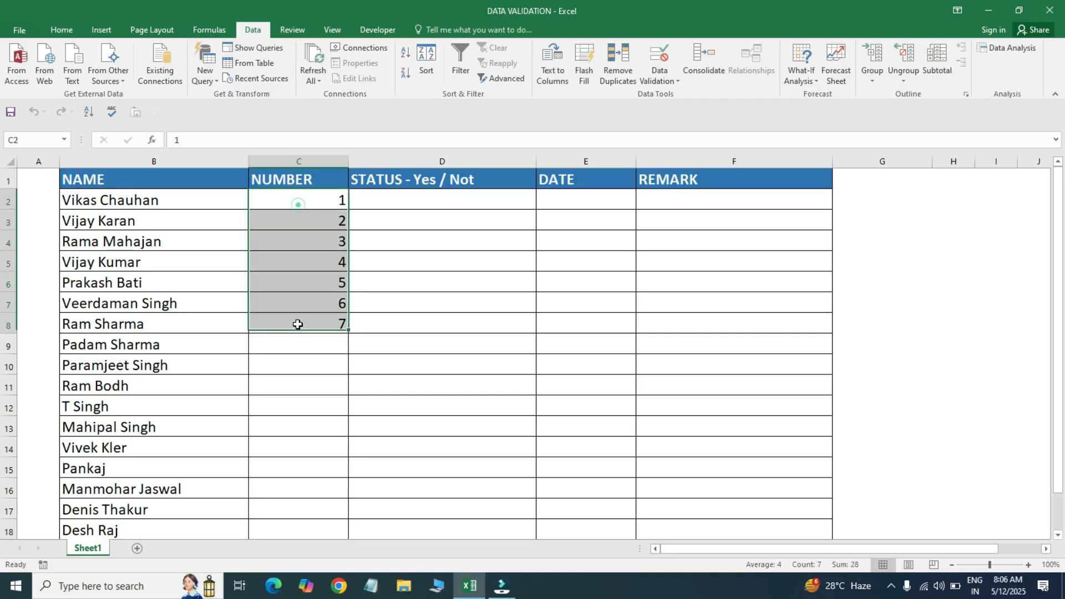
pyautogui.press('Delete')
pyautogui.press('Up')
pyautogui.press('Right')
pyautogui.press('Down')
pyautogui.hotkey('shift', 'Down')
pyautogui.hotkey('shift', 'Down')
pyautogui.hotkey('shift', 'Down')
pyautogui.hotkey('shift', 'Down')
pyautogui.hotkey('shift', 'Down')
pyautogui.hotkey('shift', 'Down')
pyautogui.hotkey('shift', 'Down')
pyautogui.hotkey('shift', 'Down')
pyautogui.hotkey('shift', 'Down')
pyautogui.hotkey('shift', 'Down')
pyautogui.hotkey('shift', 'Down')
pyautogui.hotkey('shift', 'Down')
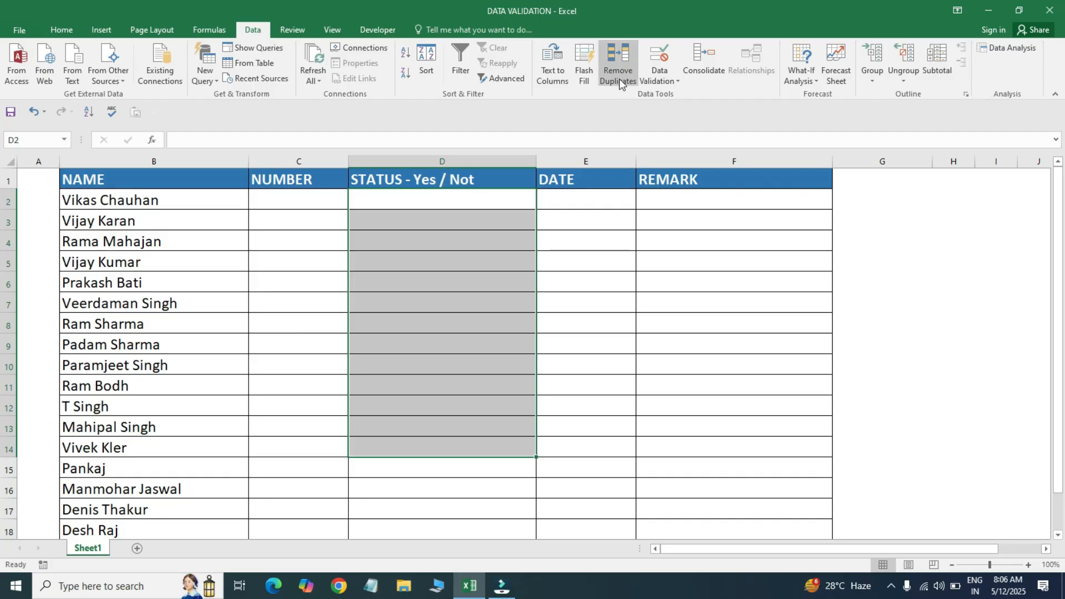
# - Change D2:D14's validation to a List with source YES,NO instead of 0.1
pyautogui.click(676, 81)
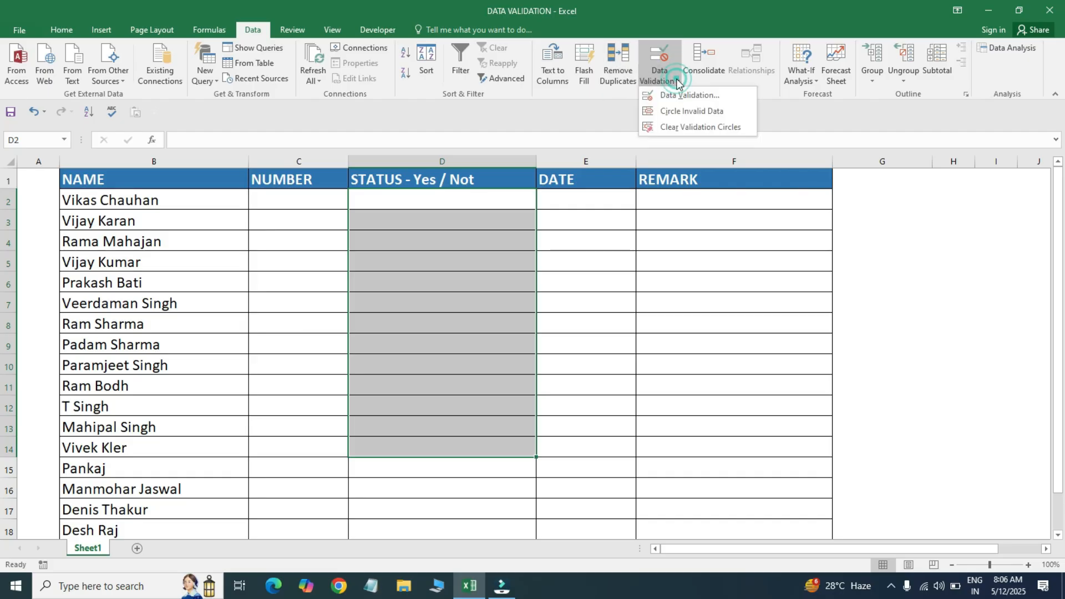
pyautogui.click(675, 94)
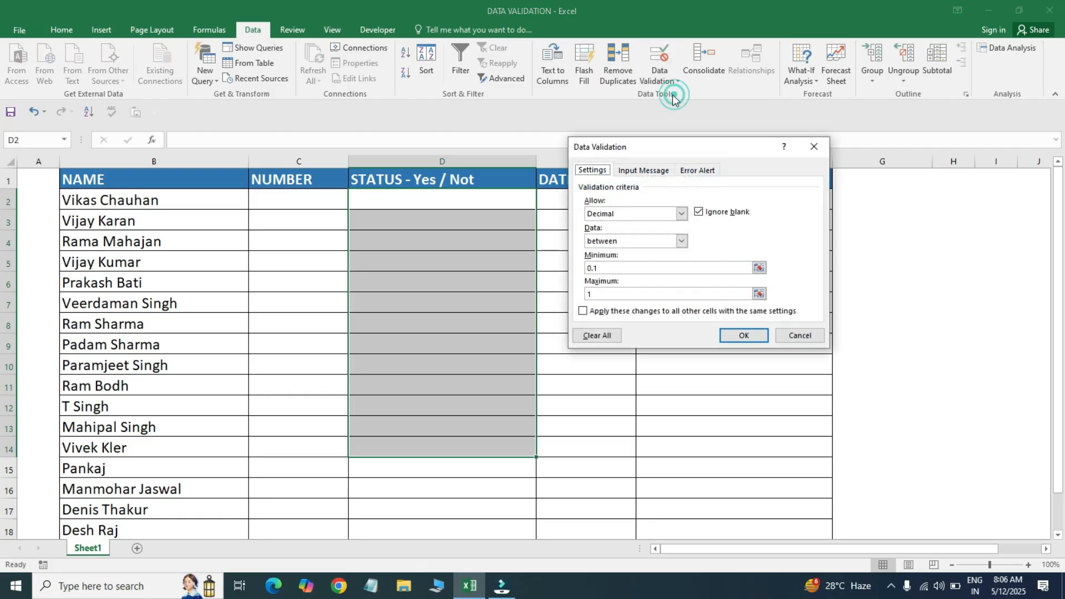
pyautogui.moveTo(637, 147); pyautogui.dragTo(681, 150)
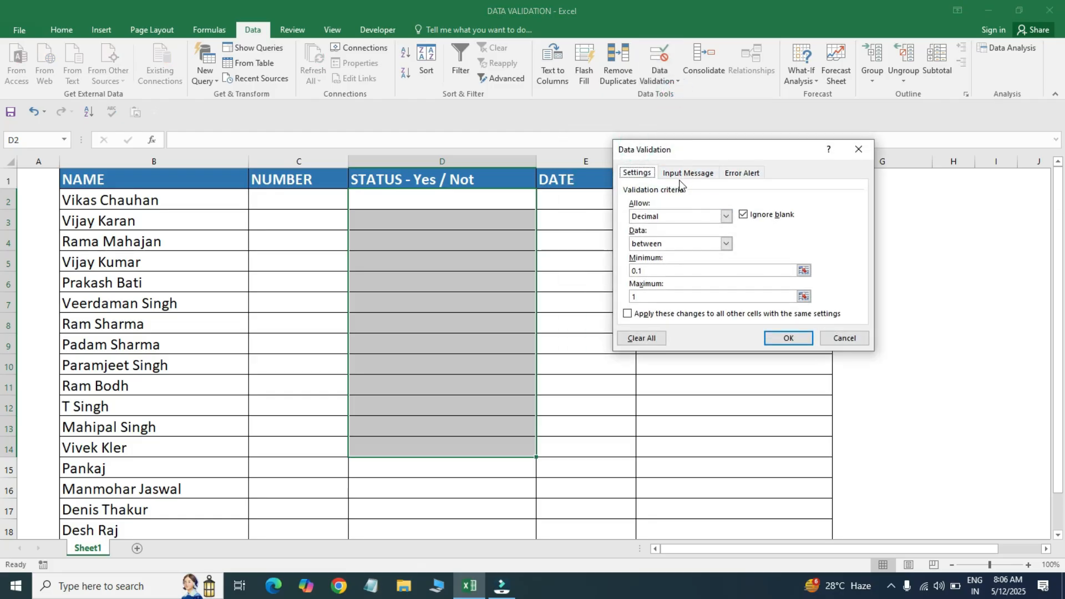
pyautogui.click(726, 217)
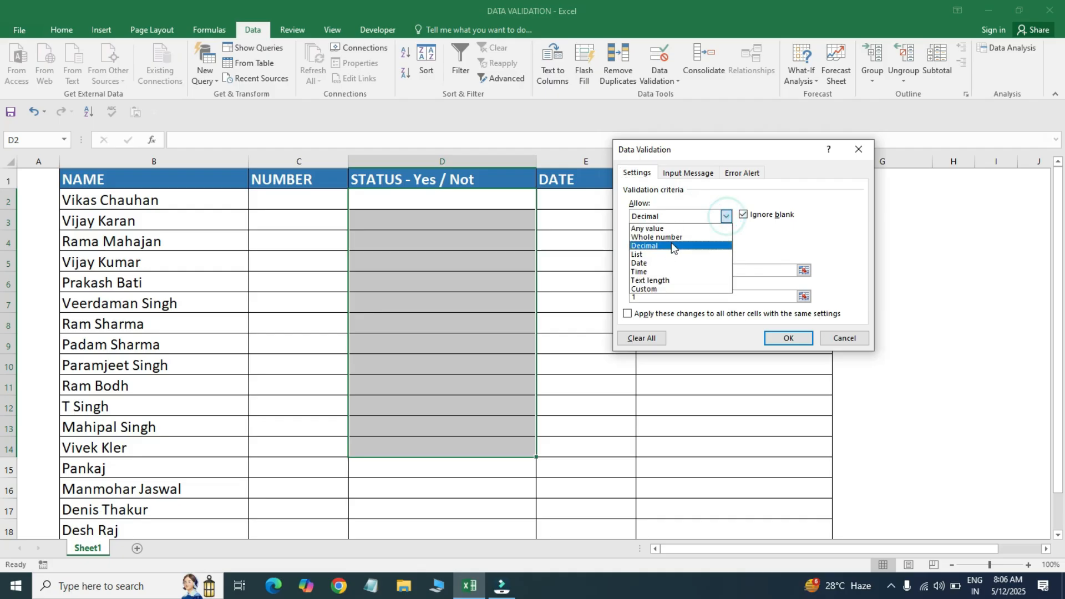
pyautogui.click(662, 254)
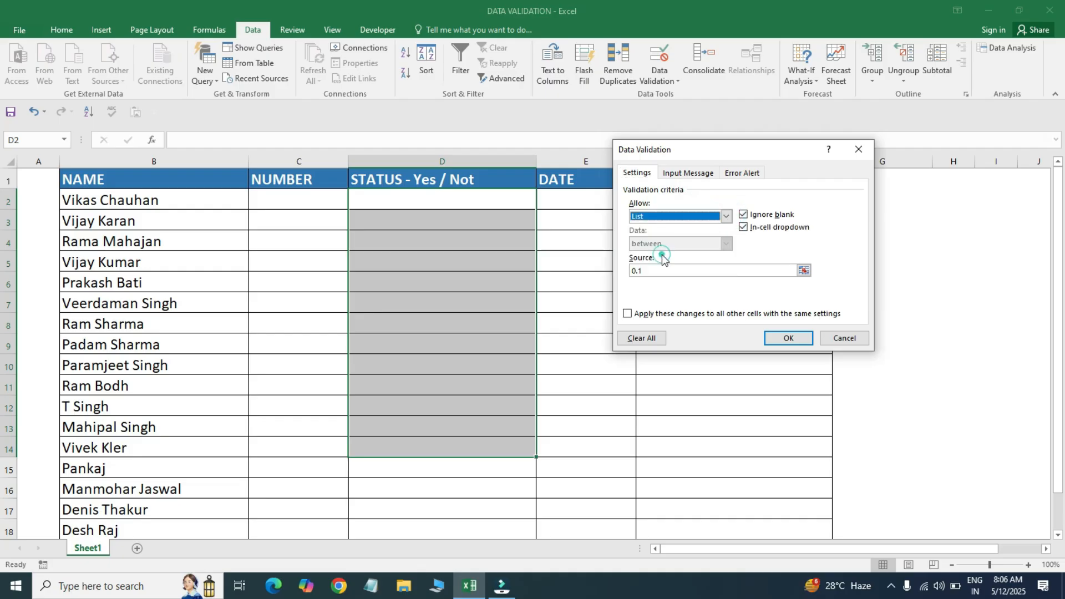
pyautogui.click(672, 271)
pyautogui.press('BackSpace')
pyautogui.press('BackSpace')
pyautogui.press('BackSpace')
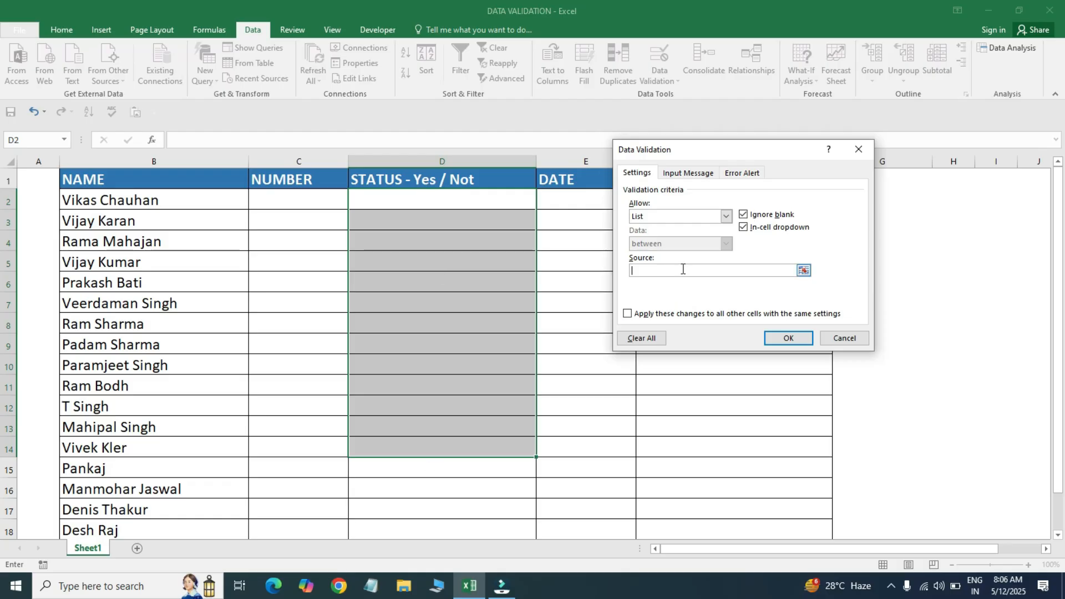
pyautogui.write(',')
pyautogui.click(787, 337)
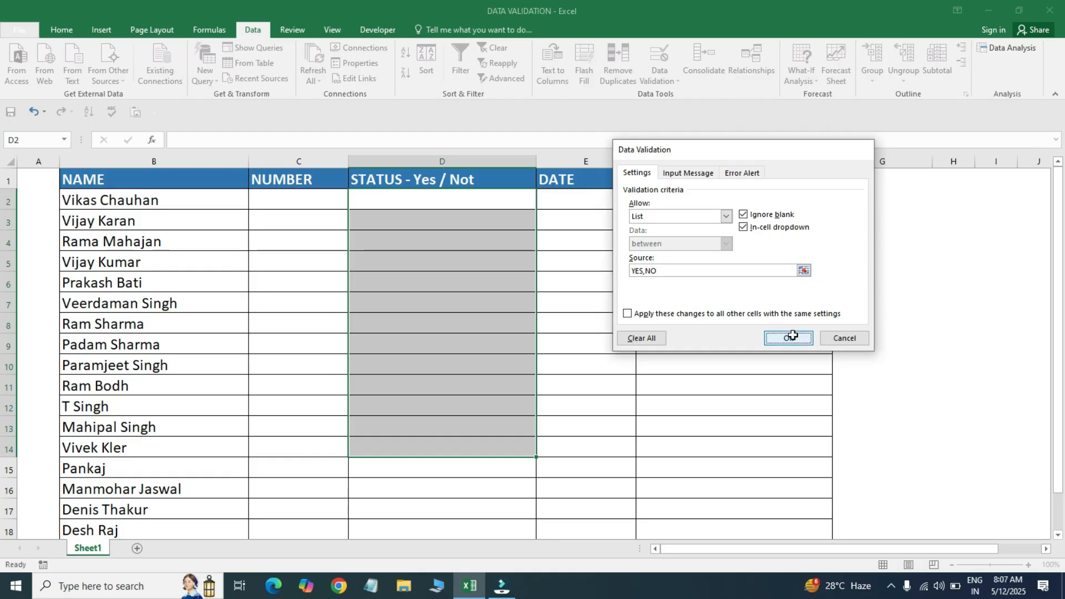
# - Preview the YES/NO dropdowns in D4 and D6 without choosing a value
pyautogui.click(399, 202)
pyautogui.press('Down')
pyautogui.press('Down')
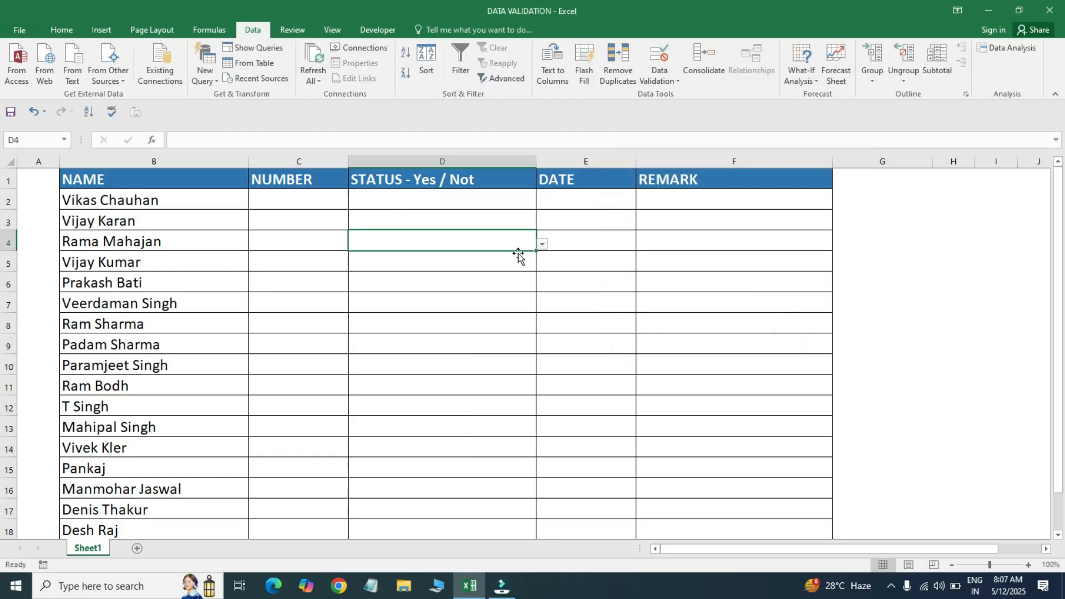
pyautogui.click(542, 246)
pyautogui.click(501, 283)
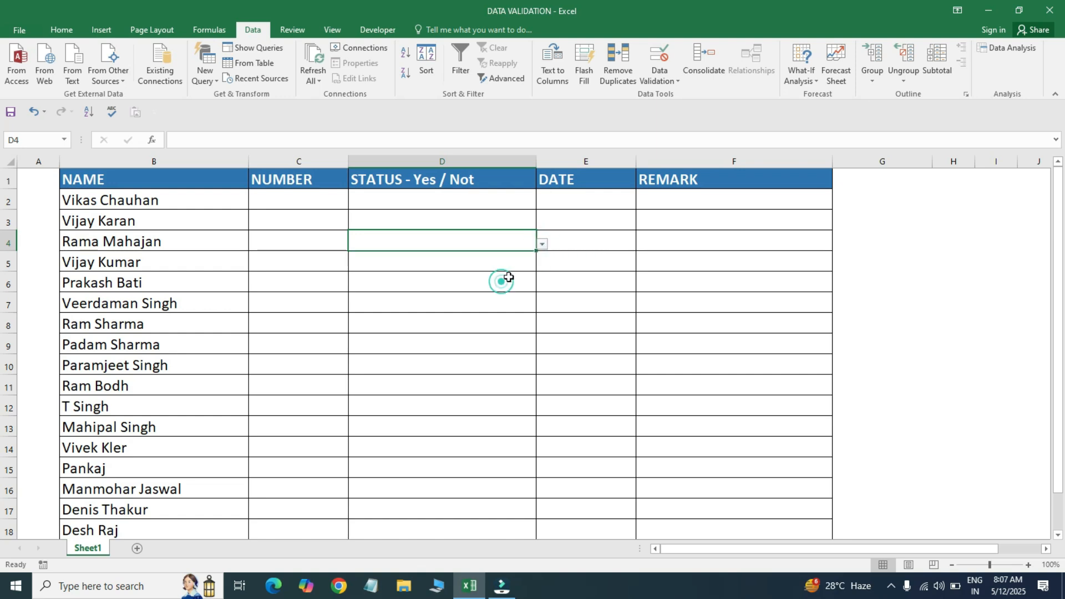
pyautogui.click(522, 277)
pyautogui.click(542, 285)
pyautogui.click(541, 285)
pyautogui.press('Up')
pyautogui.press('Up')
pyautogui.press('Up')
pyautogui.press('Up')
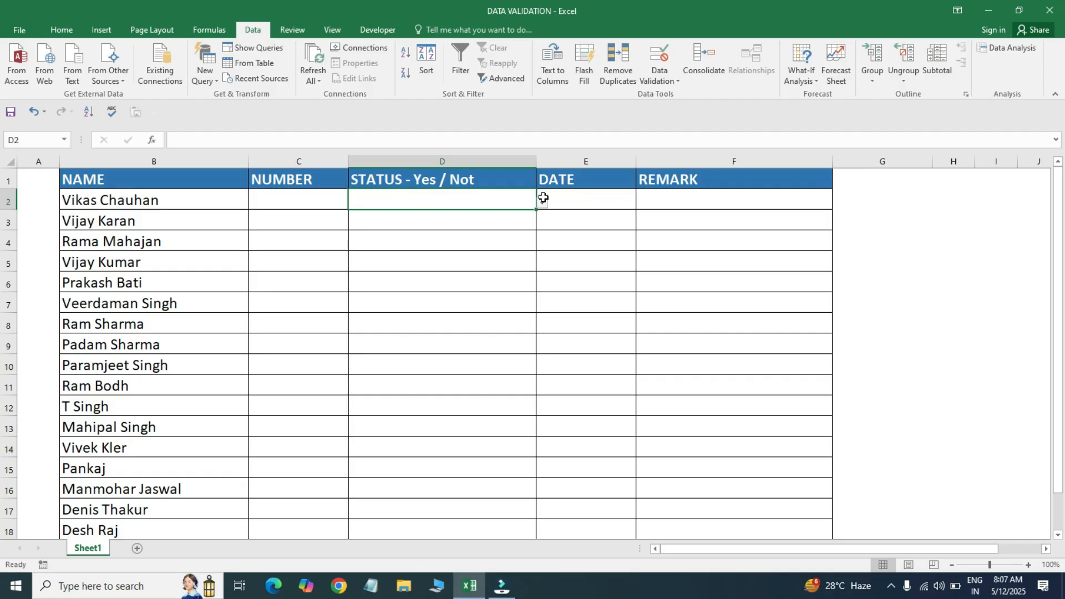
# - Pick YES in D2 and NO in D3 from their dropdowns
pyautogui.click(543, 203)
pyautogui.click(405, 212)
pyautogui.click(459, 219)
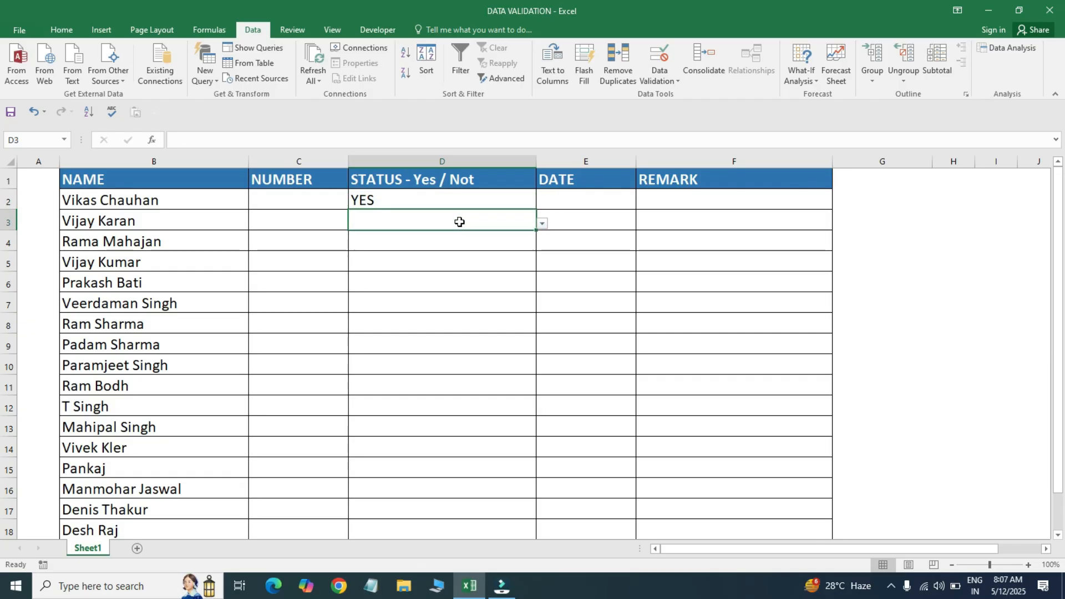
pyautogui.click(542, 224)
pyautogui.click(450, 242)
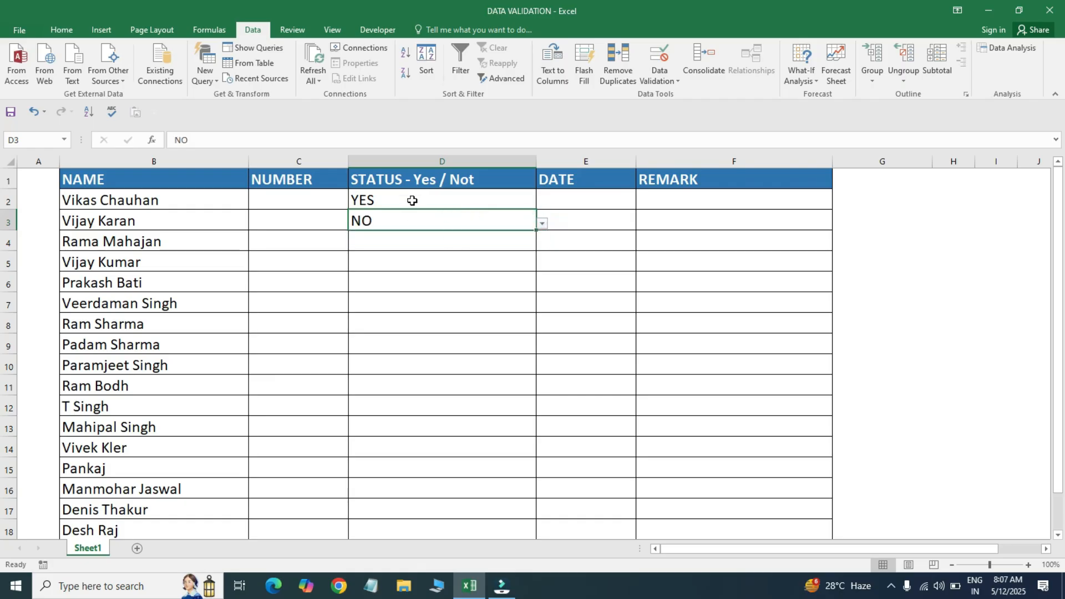
# - Check D5's dropdown and D8's YES,NO list rule, leaving the rule unchanged
pyautogui.click(442, 269)
pyautogui.click(542, 263)
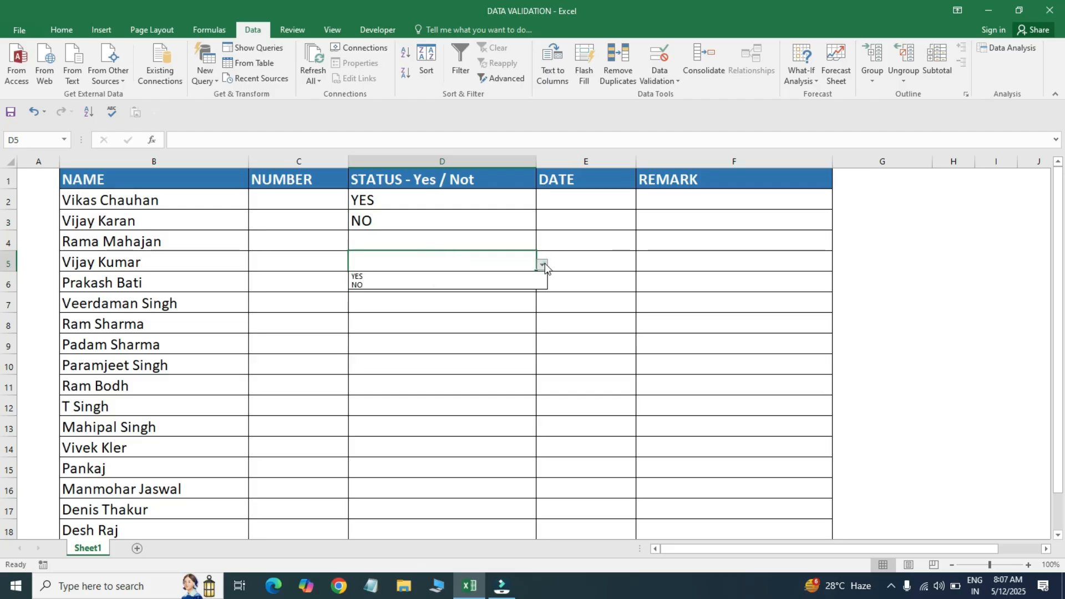
pyautogui.click(492, 289)
pyautogui.click(391, 326)
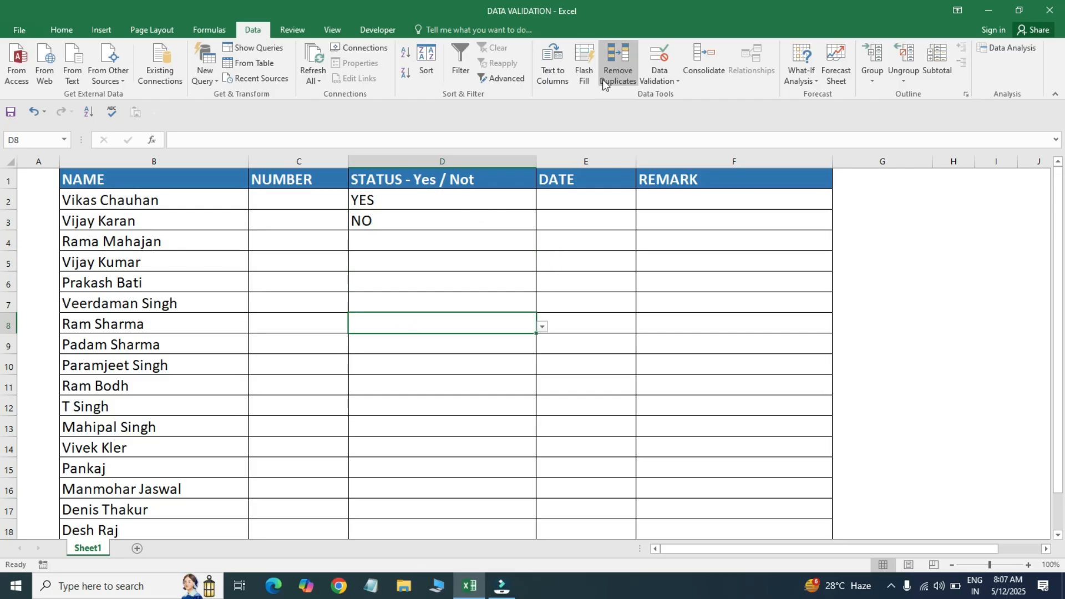
pyautogui.click(659, 76)
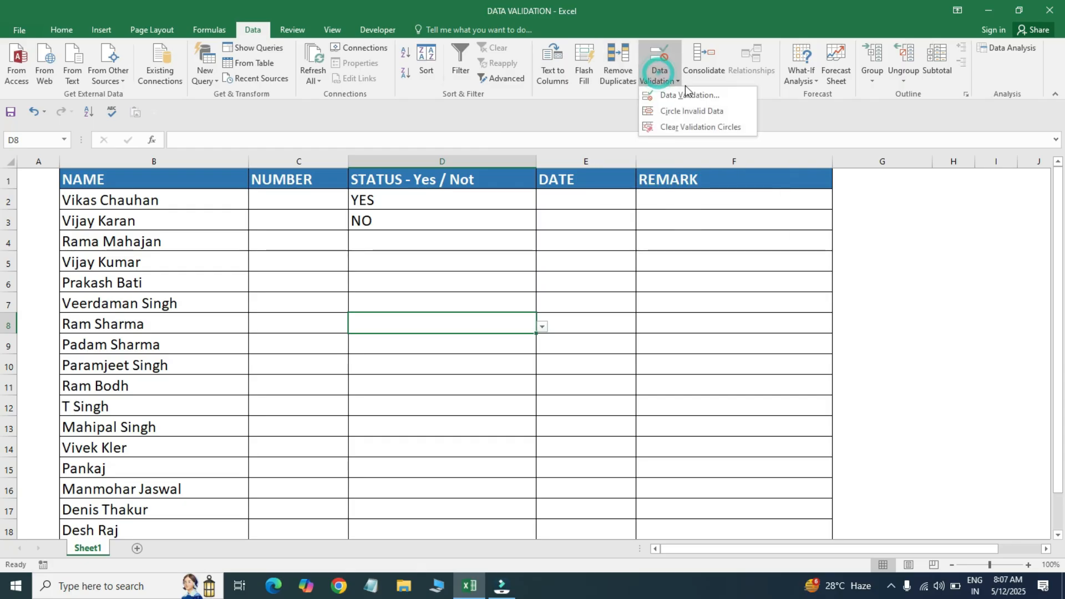
pyautogui.click(434, 284)
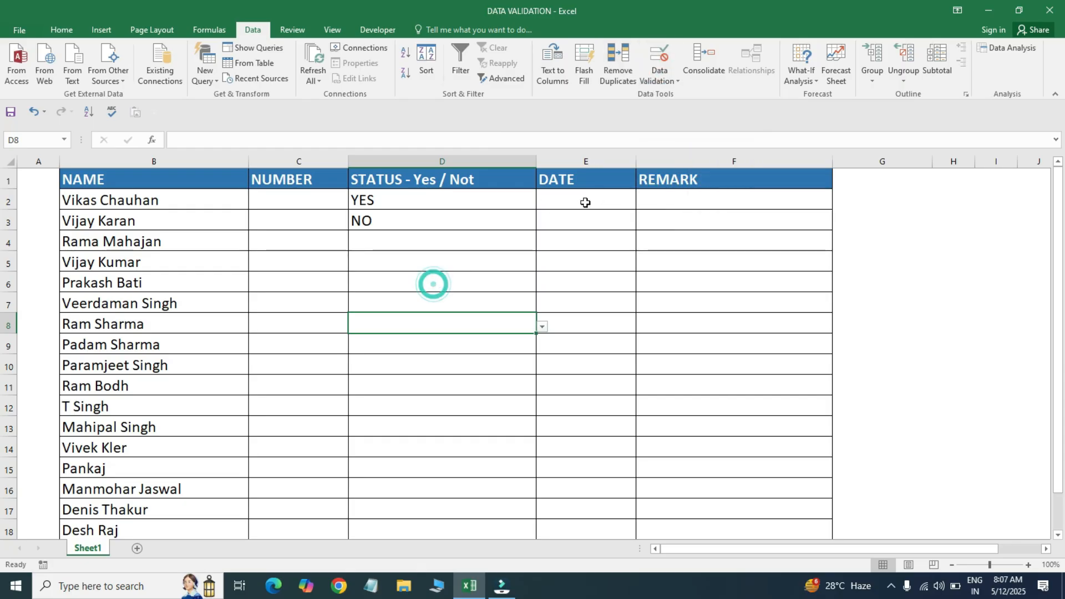
pyautogui.click(663, 60)
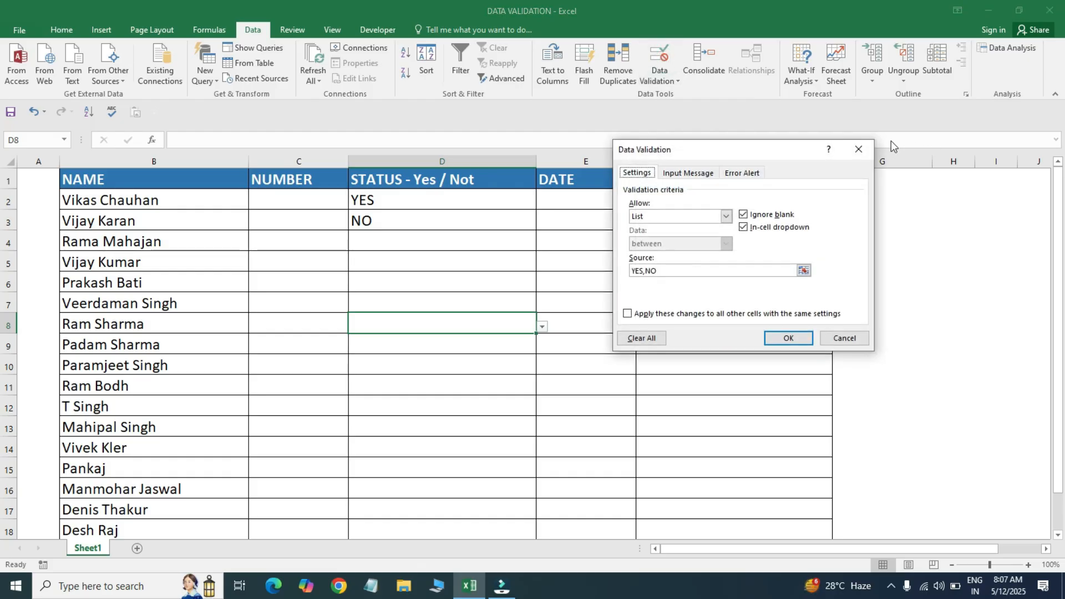
pyautogui.click(858, 150)
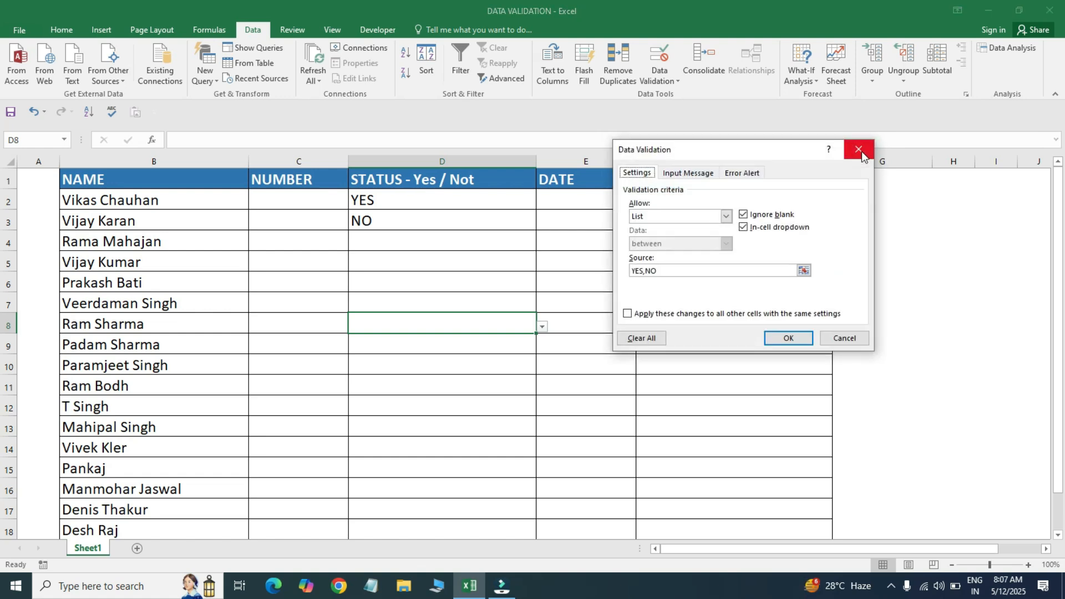
pyautogui.click(858, 149)
pyautogui.click(560, 198)
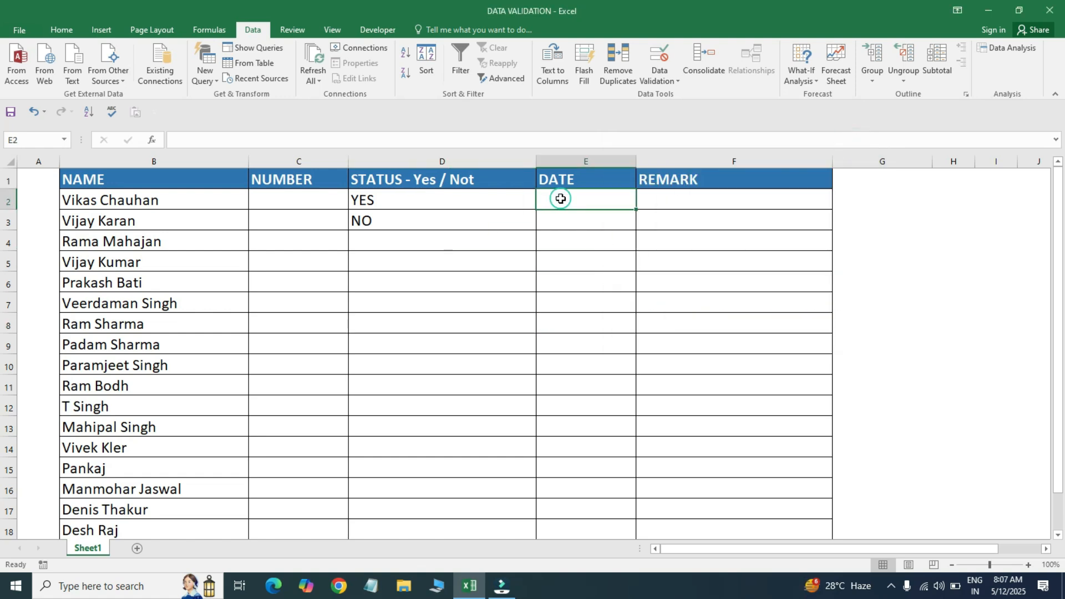
# - Review the Custom validation rule on DATE cells E2:E12 and E3 without changing it
pyautogui.moveTo(570, 195); pyautogui.dragTo(573, 410)
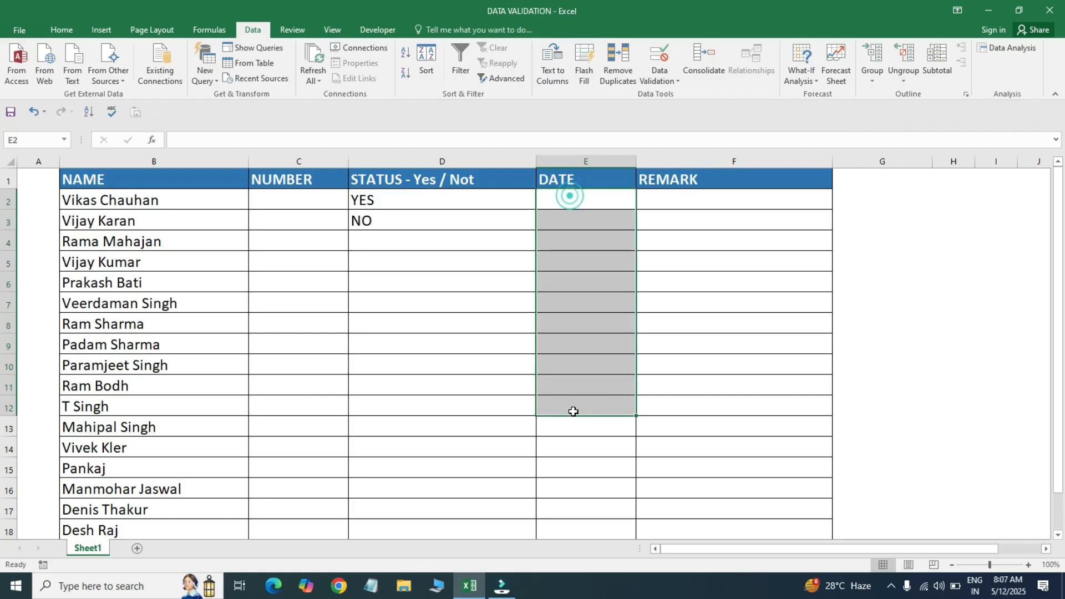
pyautogui.click(658, 67)
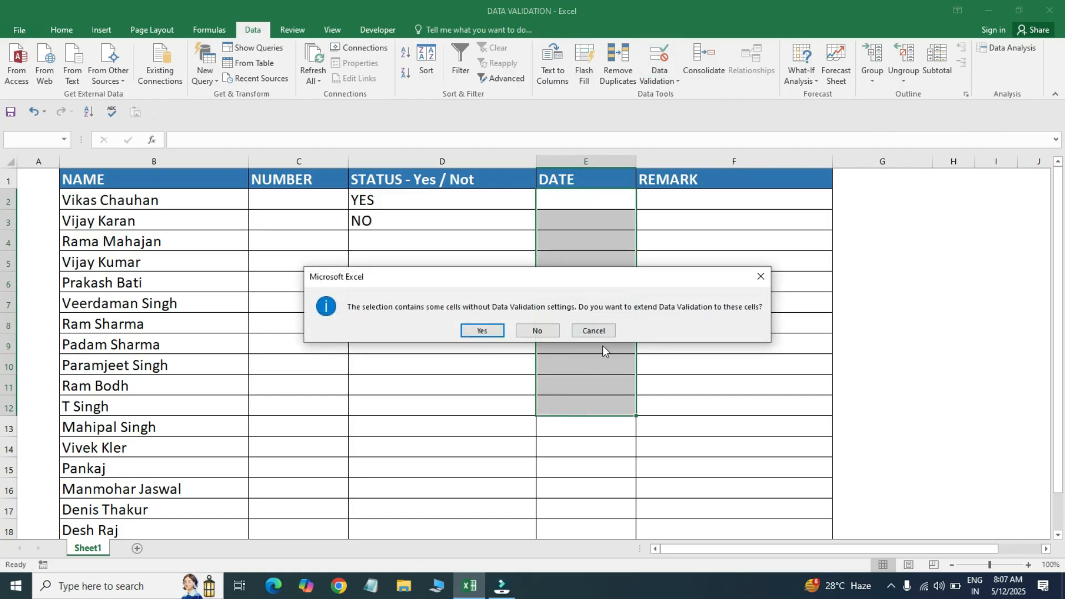
pyautogui.click(759, 278)
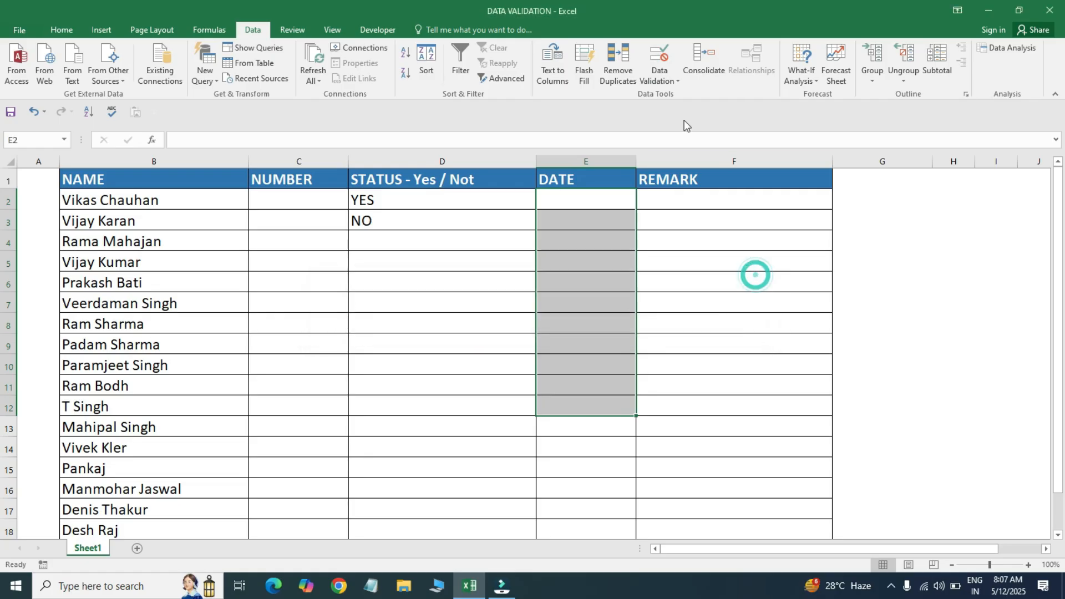
pyautogui.click(674, 77)
pyautogui.click(674, 96)
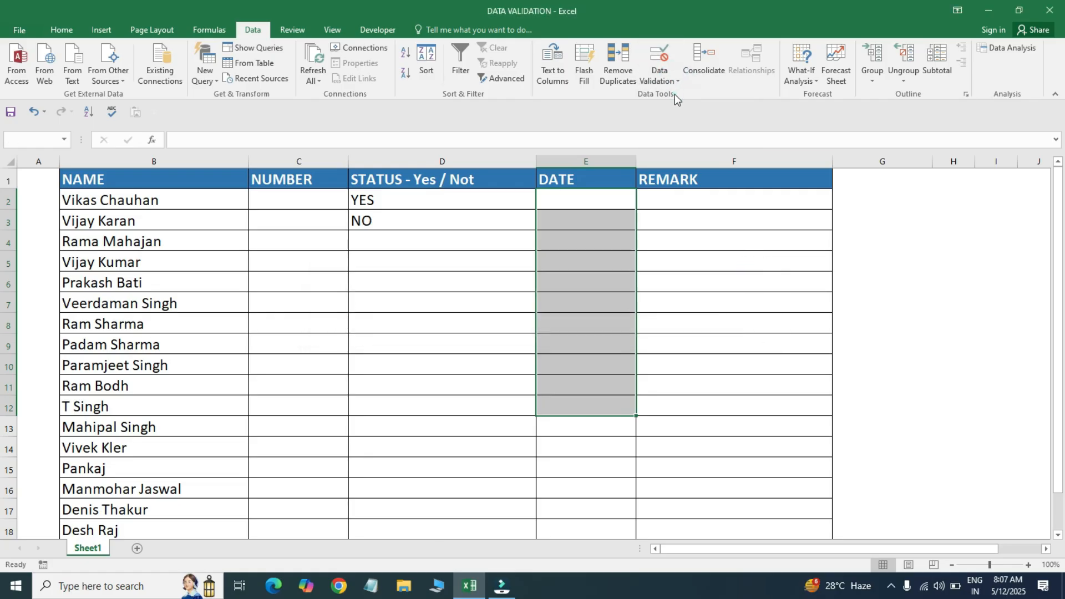
pyautogui.click(482, 331)
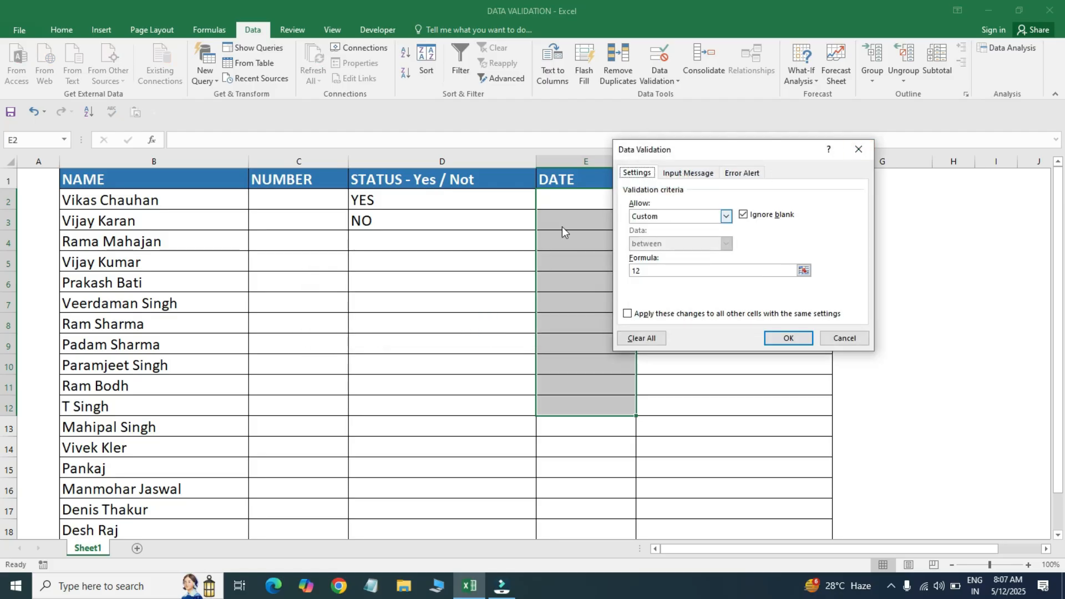
pyautogui.click(858, 149)
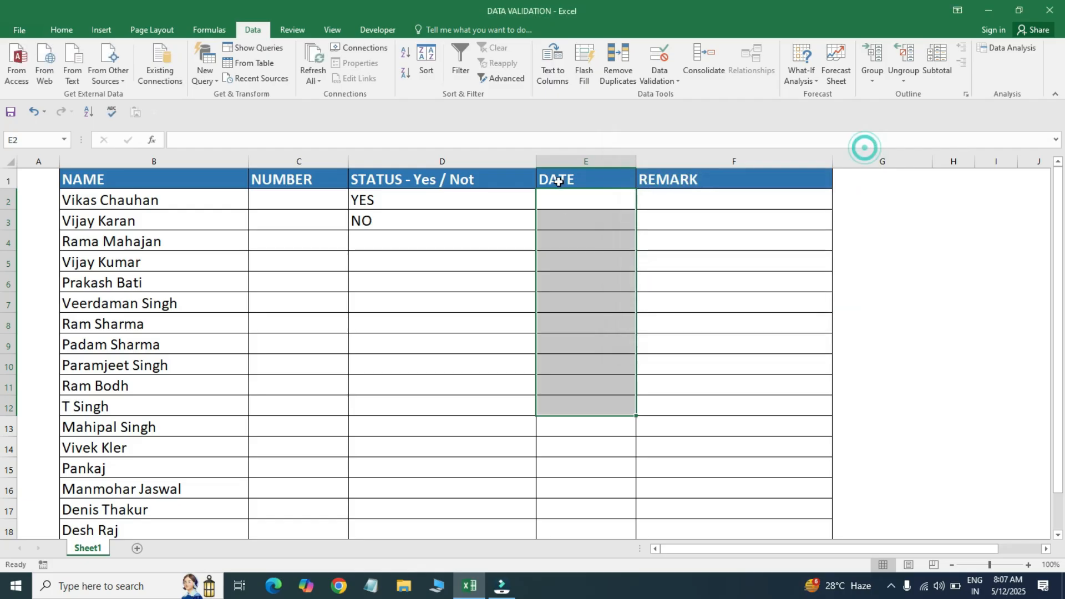
pyautogui.click(564, 212)
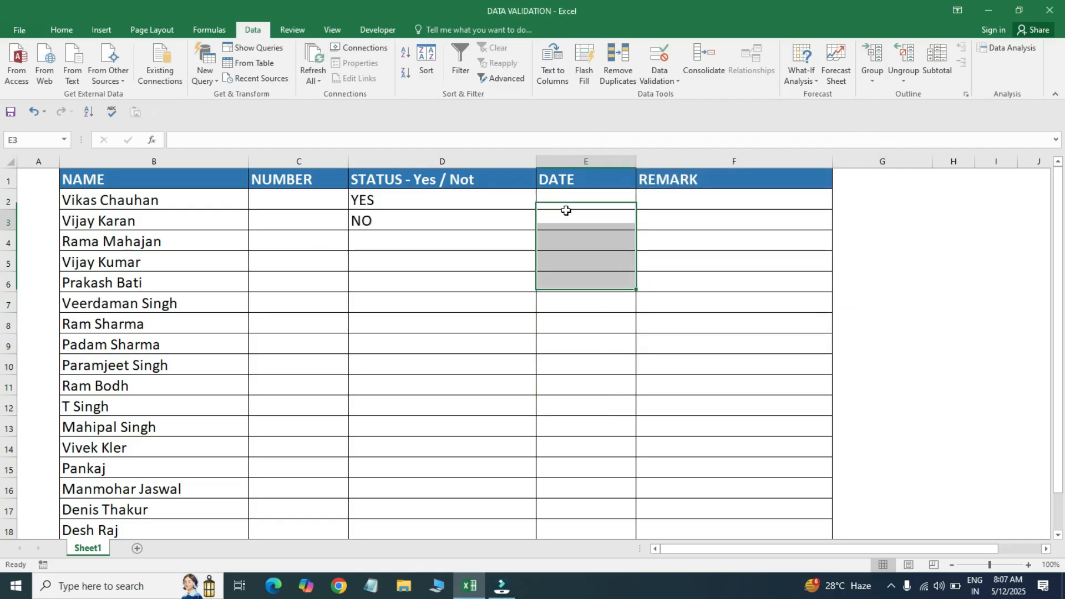
pyautogui.click(661, 59)
pyautogui.click(864, 150)
pyautogui.click(576, 196)
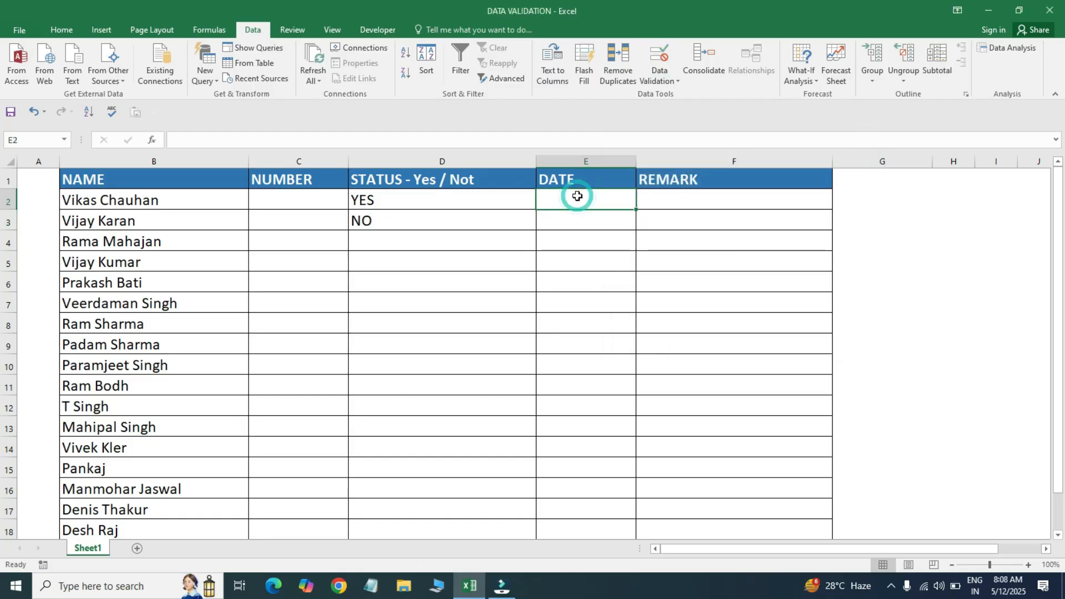
pyautogui.click(551, 264)
# - Reopen validation for the whole DATE range and close it, keeping the Custom rule
pyautogui.moveTo(577, 198); pyautogui.dragTo(578, 406)
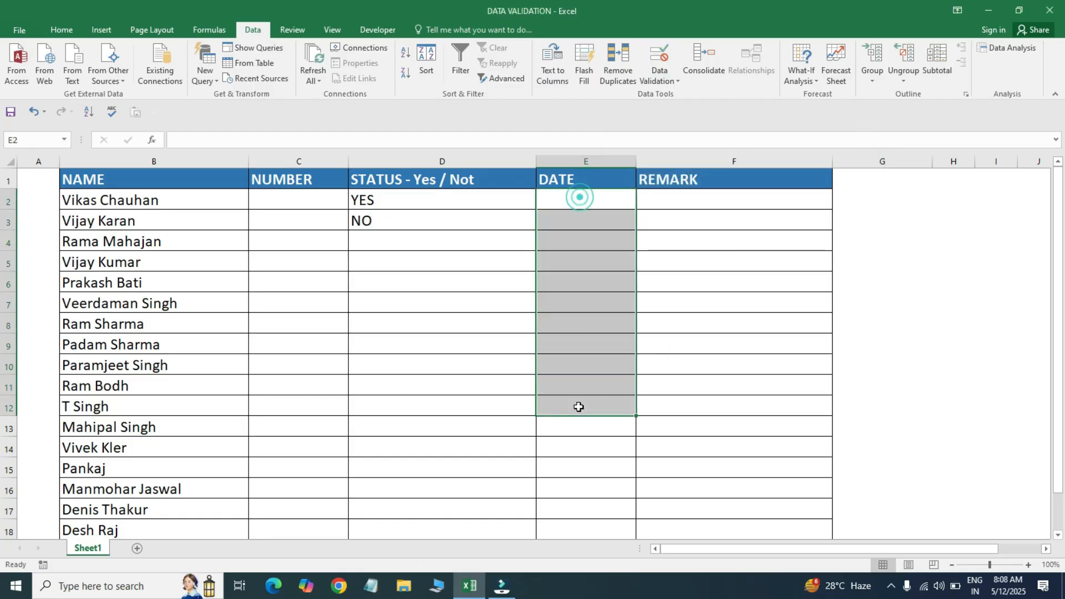
pyautogui.click(670, 76)
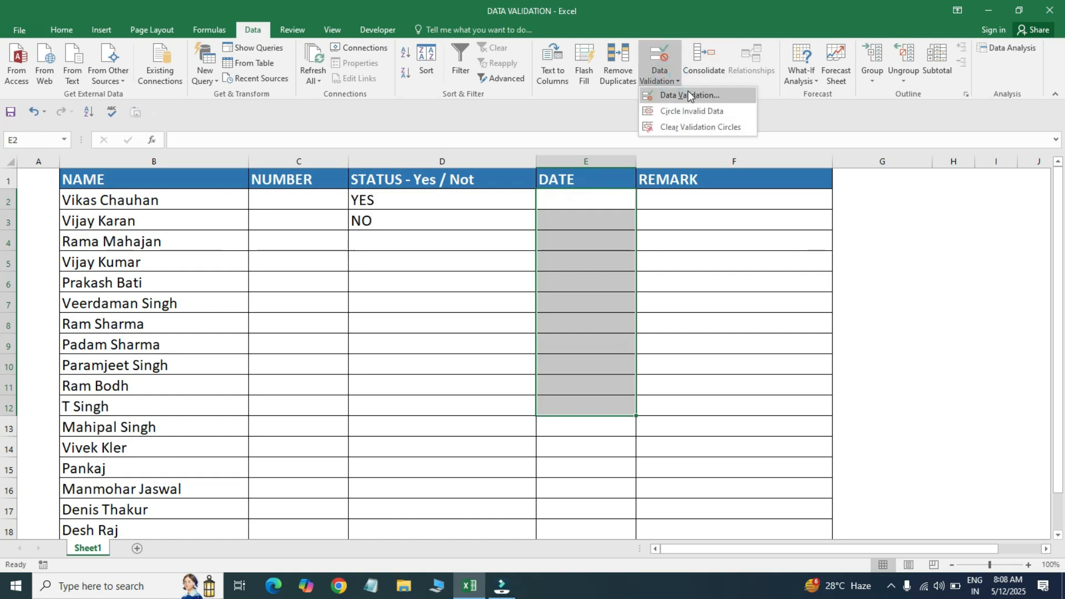
pyautogui.click(687, 95)
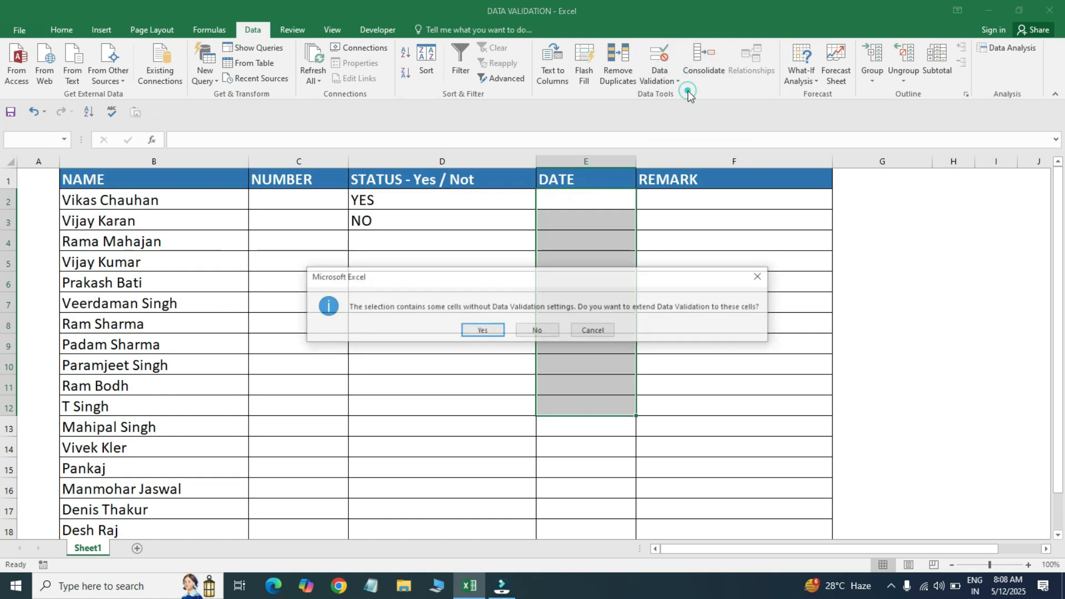
pyautogui.click(482, 331)
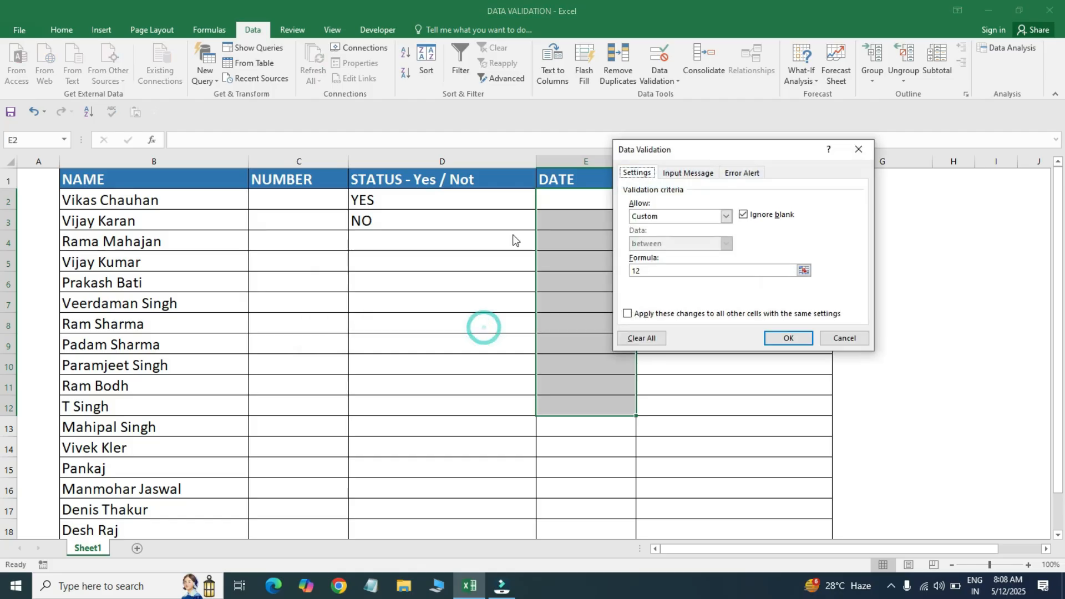
pyautogui.moveTo(674, 157); pyautogui.dragTo(759, 139)
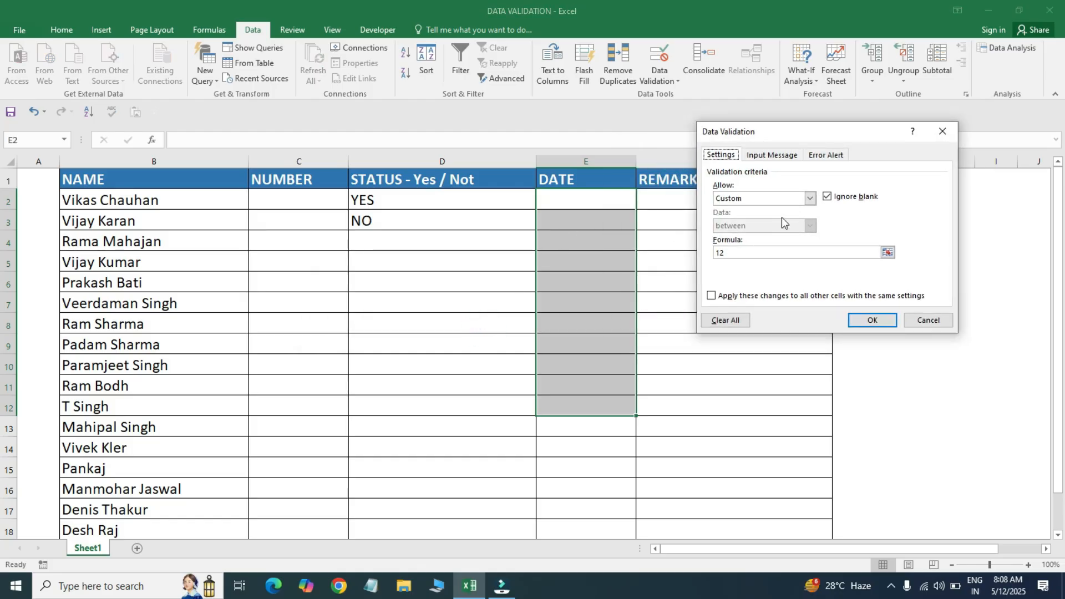
pyautogui.click(807, 198)
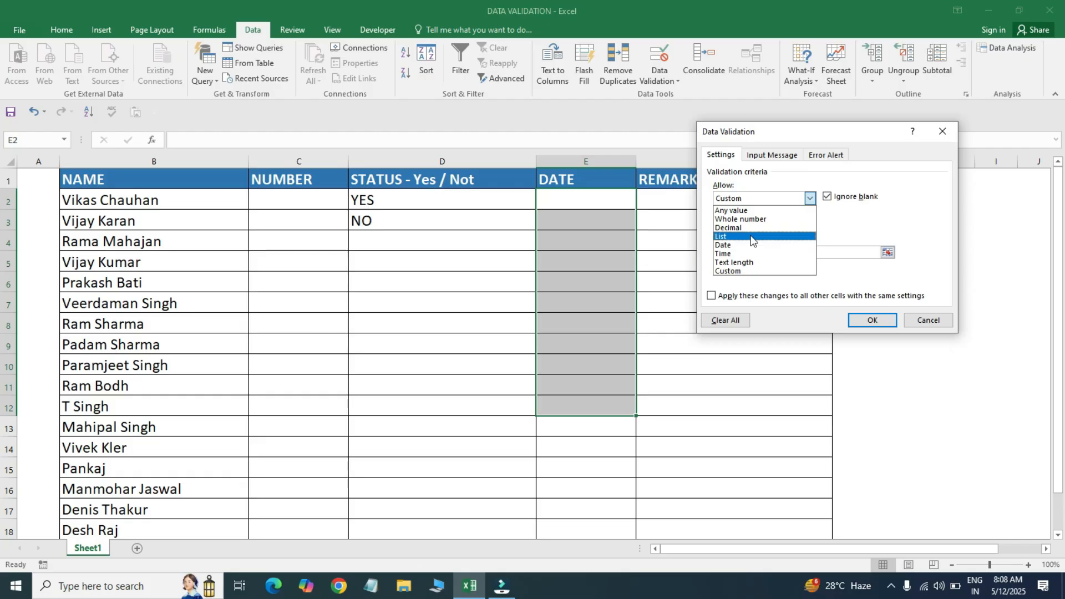
pyautogui.click(941, 133)
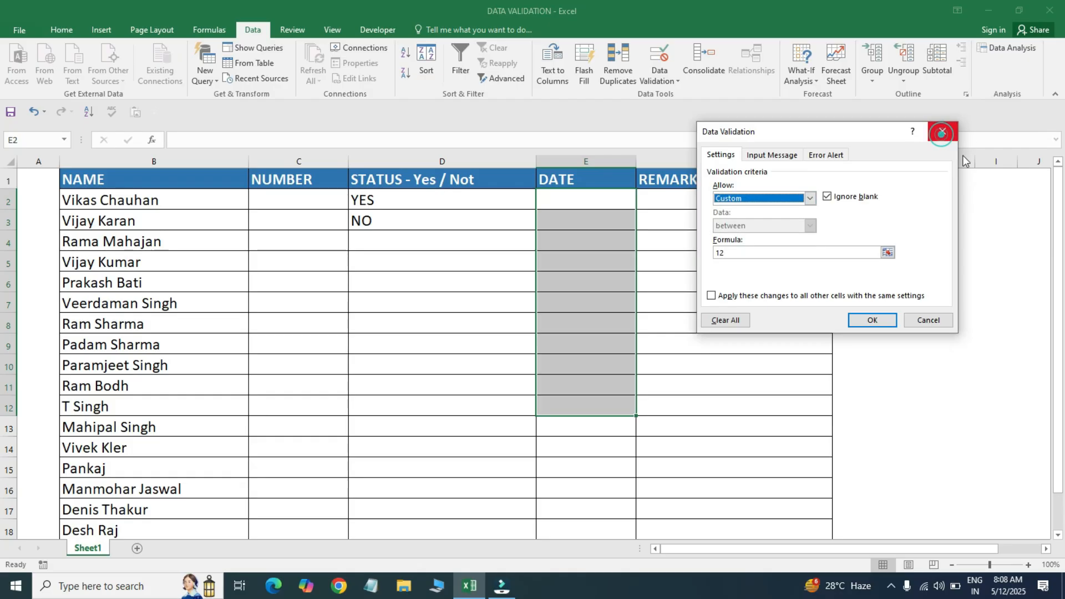
pyautogui.click(933, 136)
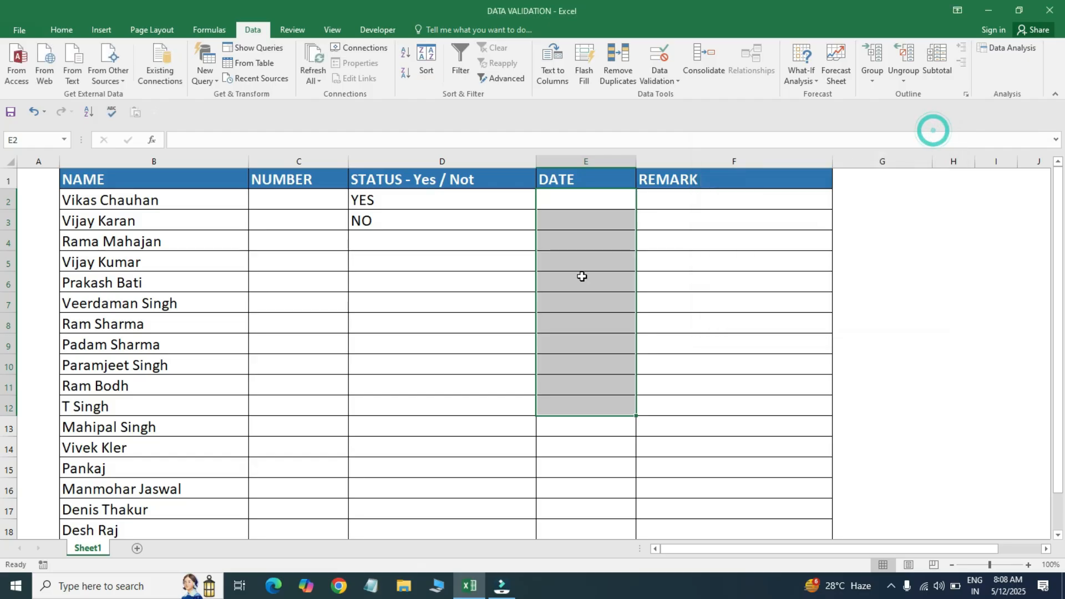
# - Enter YES in helper cell G3
pyautogui.click(849, 215)
pyautogui.write('YES')
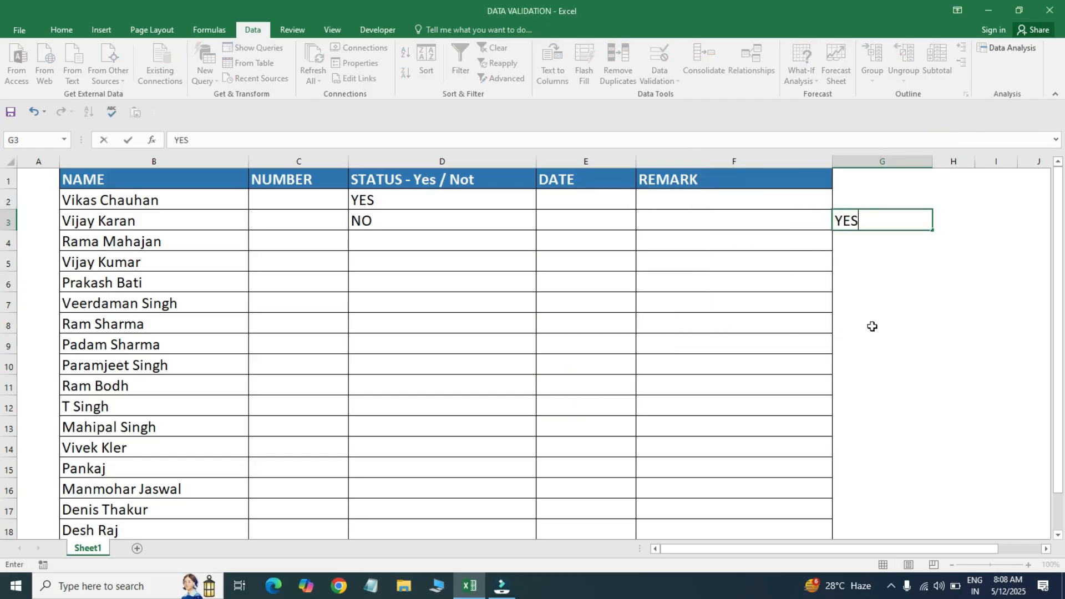
pyautogui.press('Return')
# - Enter NO in G4 and select the YES/NO helper cells G3:G4
pyautogui.write('N')
pyautogui.press('BackSpace')
pyautogui.write('NO')
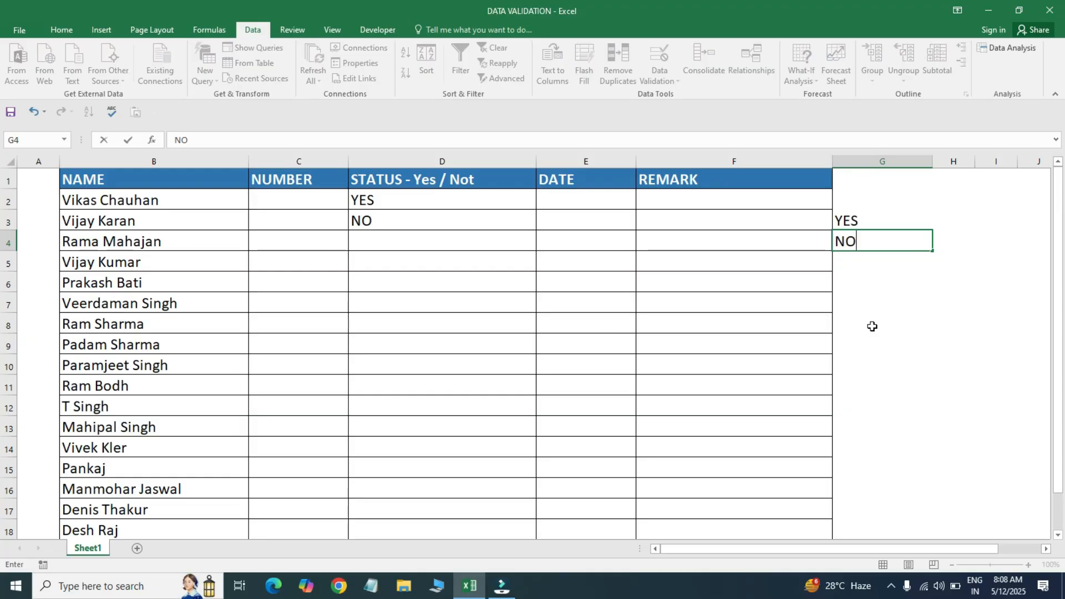
pyautogui.press('Return')
pyautogui.press('Up')
pyautogui.press('Up')
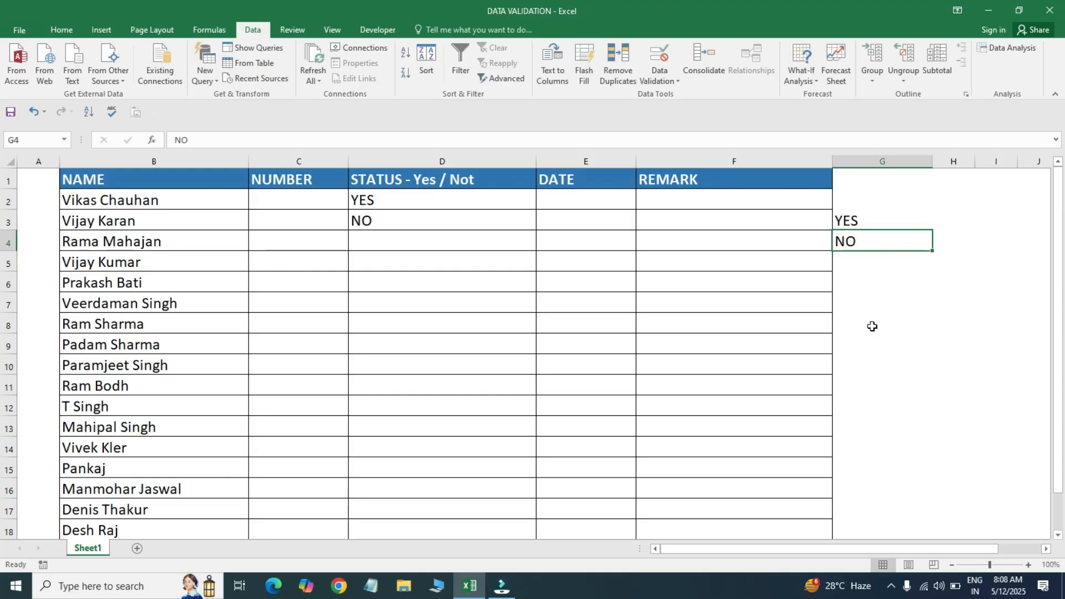
pyautogui.hotkey('shift', 'Down')
# - Close the helper cells' validation settings unchanged and select REMARK cell F2
pyautogui.hotkey('alt', 'a')
pyautogui.press('v')
pyautogui.press('v')
pyautogui.click(357, 179)
pyautogui.click(675, 193)
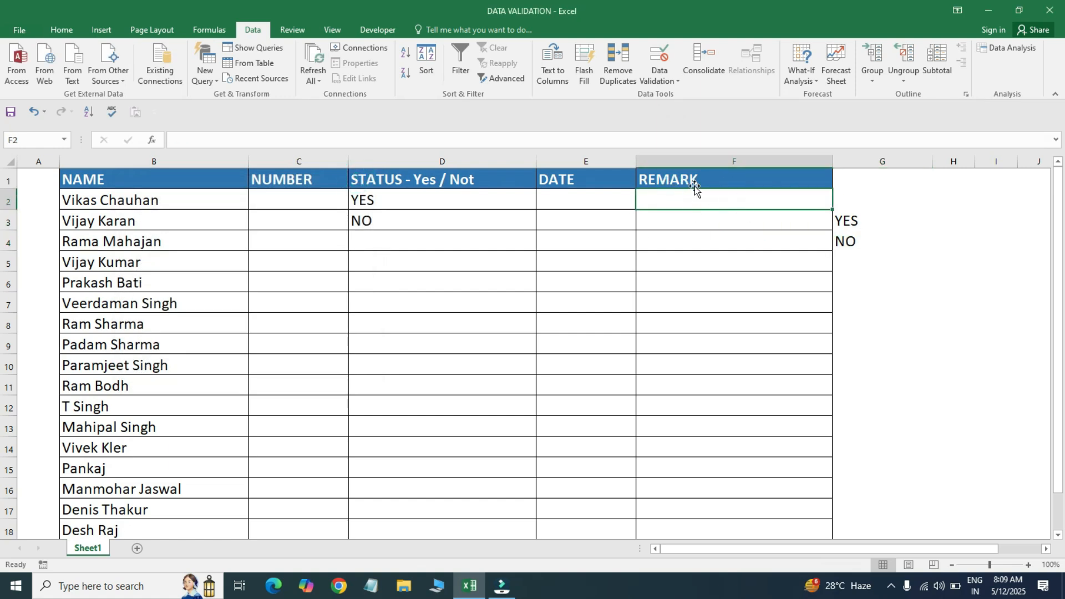
# - Give F2 a List validation rule whose source is the YES/NO helper range G3:G4
pyautogui.click(676, 79)
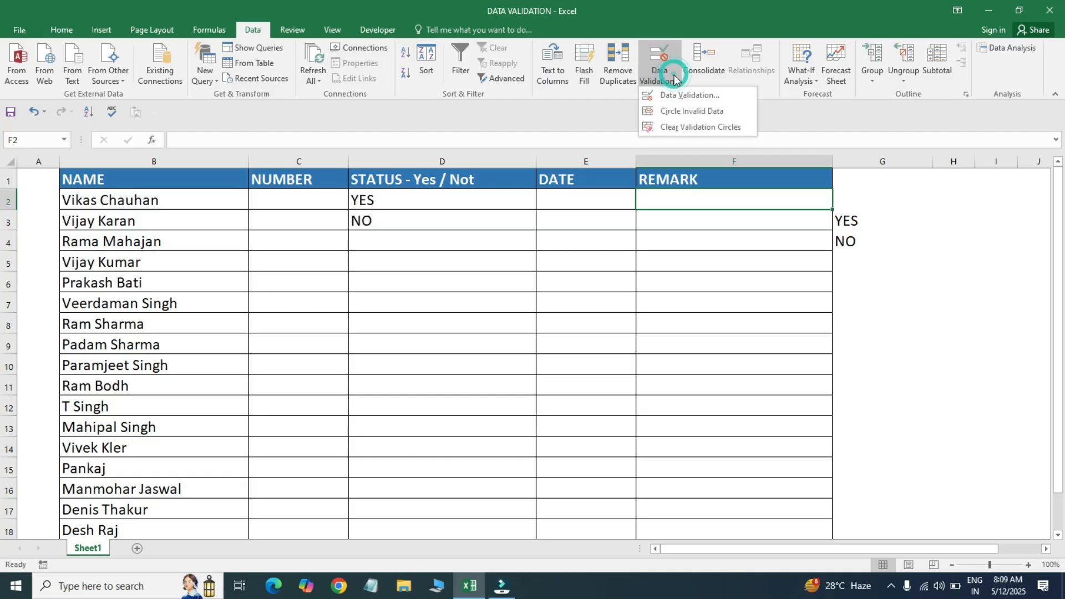
pyautogui.click(671, 97)
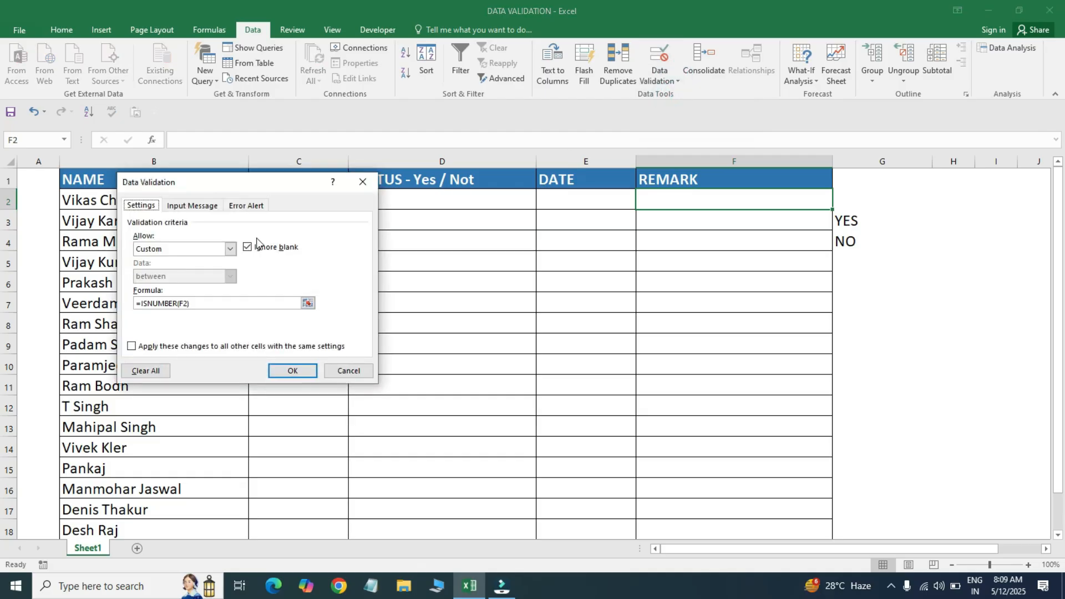
pyautogui.click(209, 249)
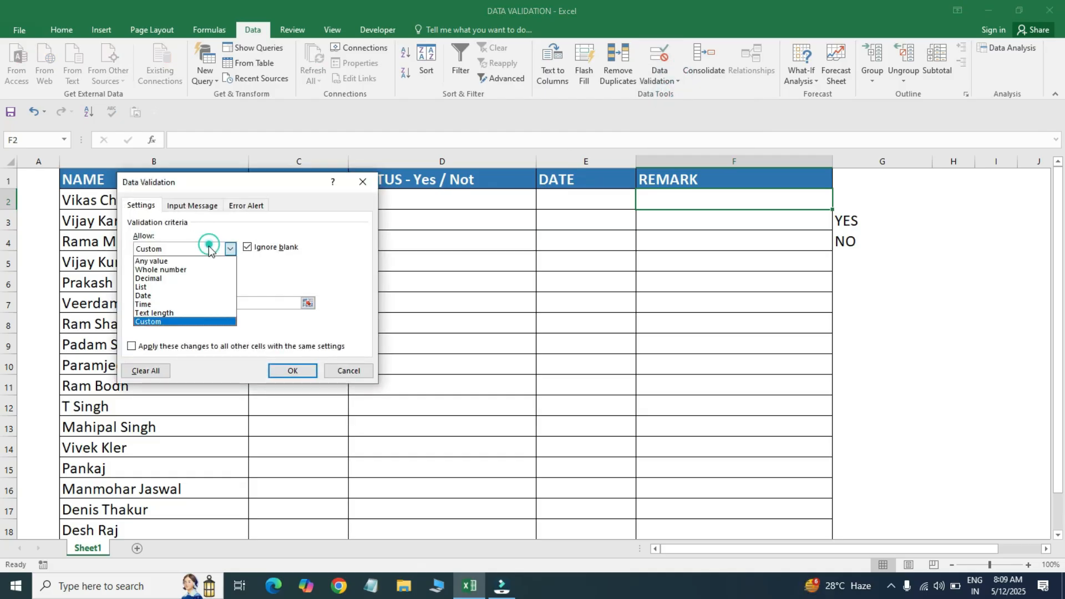
pyautogui.click(173, 285)
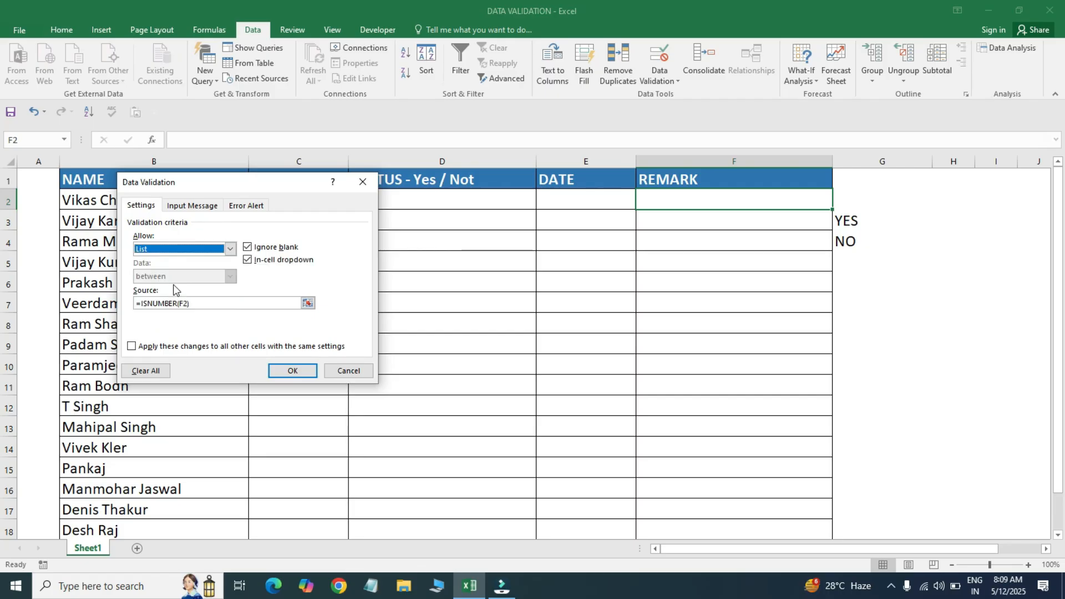
pyautogui.click(227, 304)
pyautogui.hotkey('ctrl', 'a')
pyautogui.press('Delete')
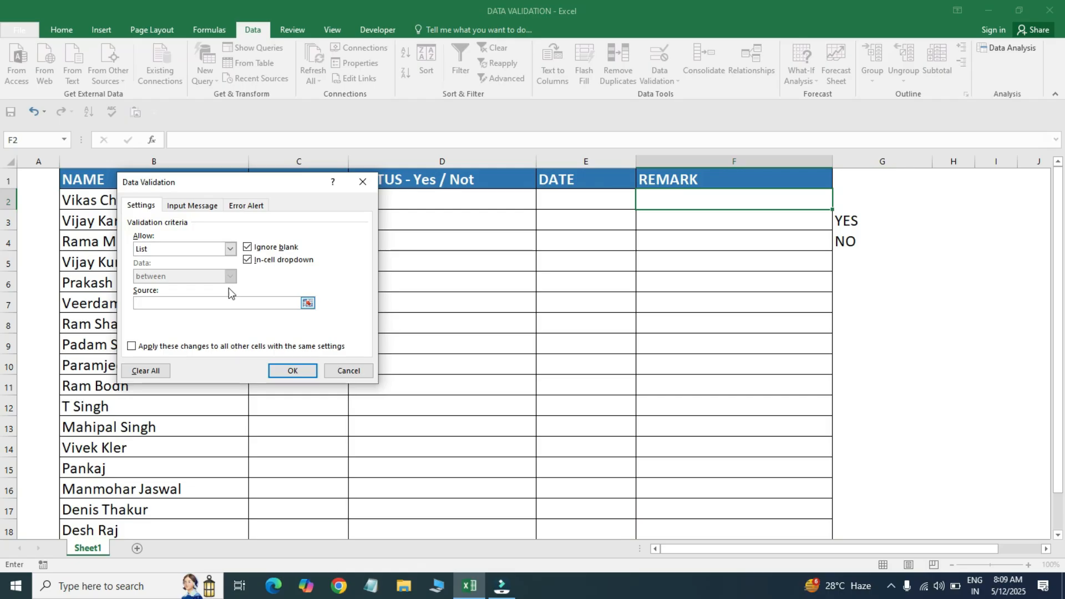
pyautogui.click(279, 302)
pyautogui.moveTo(845, 221); pyautogui.dragTo(847, 242)
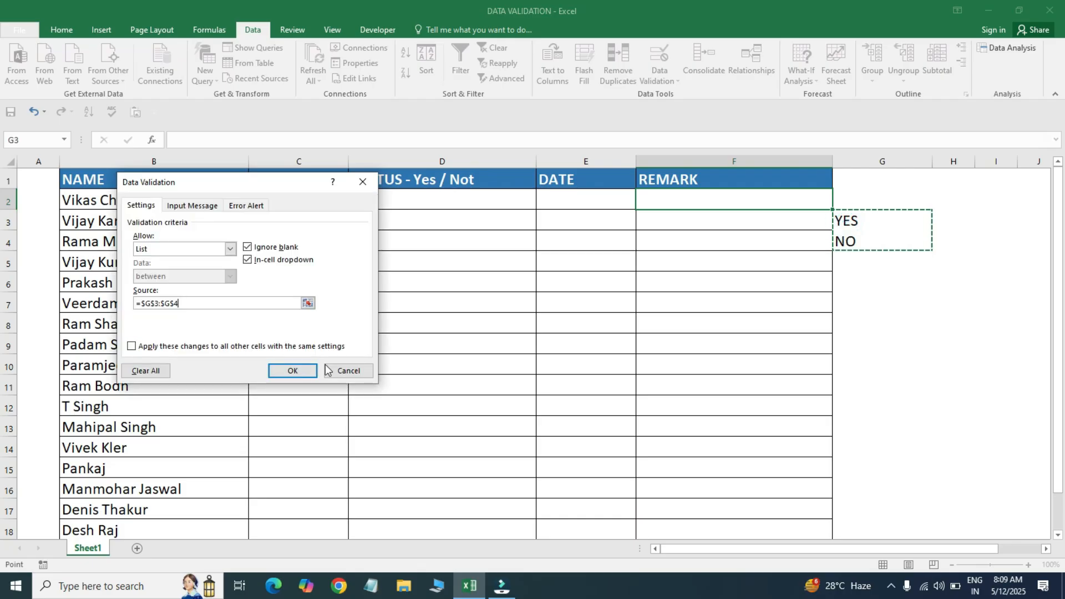
pyautogui.click(287, 369)
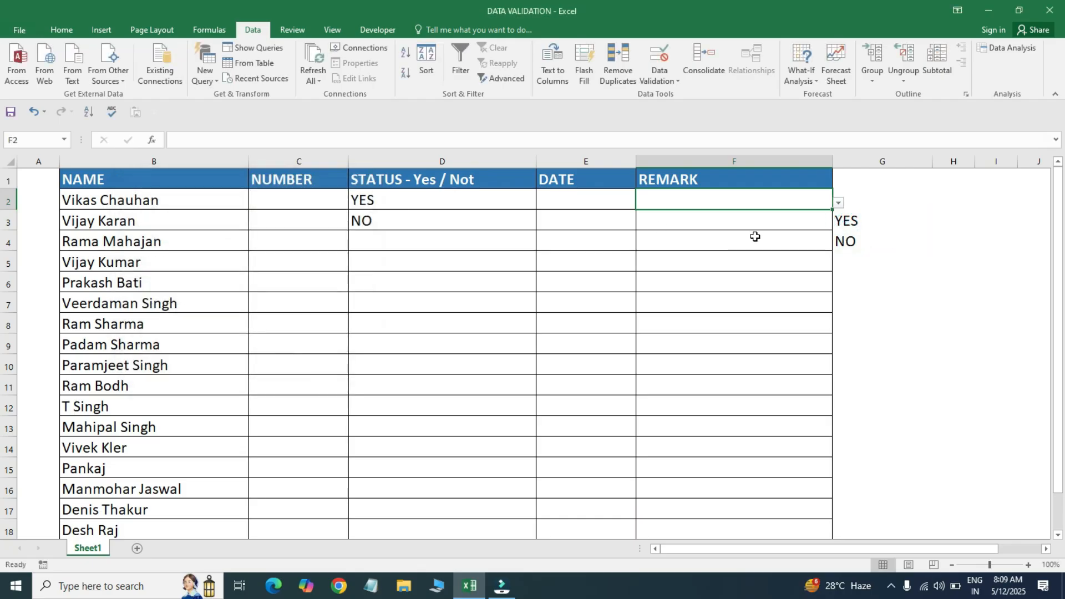
# - Test F2's YES/NO dropdown without picking a value and look over F2:F14
pyautogui.click(838, 204)
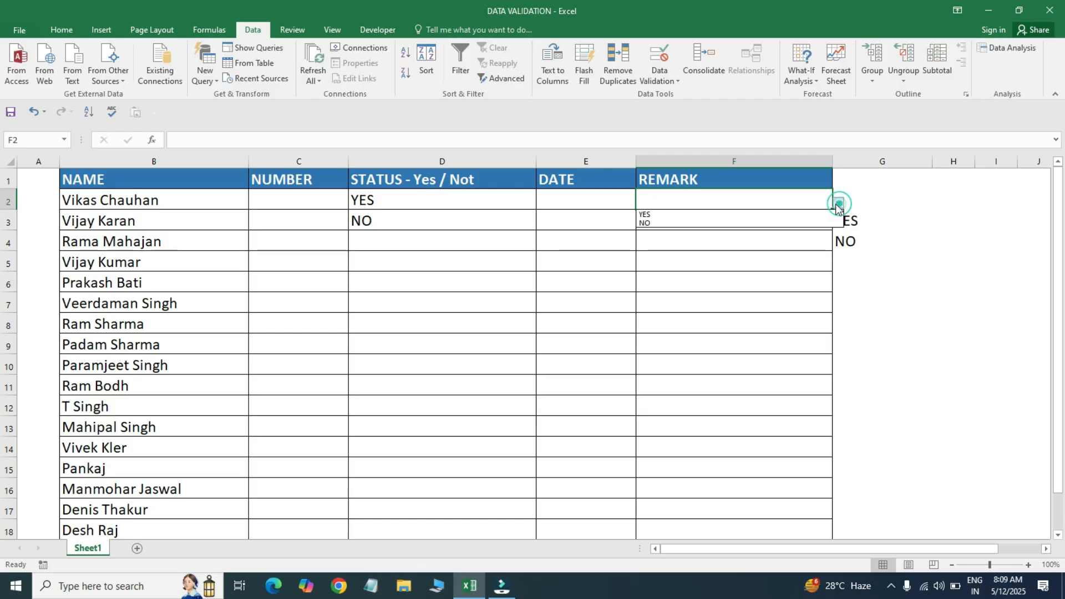
pyautogui.click(714, 228)
pyautogui.click(731, 254)
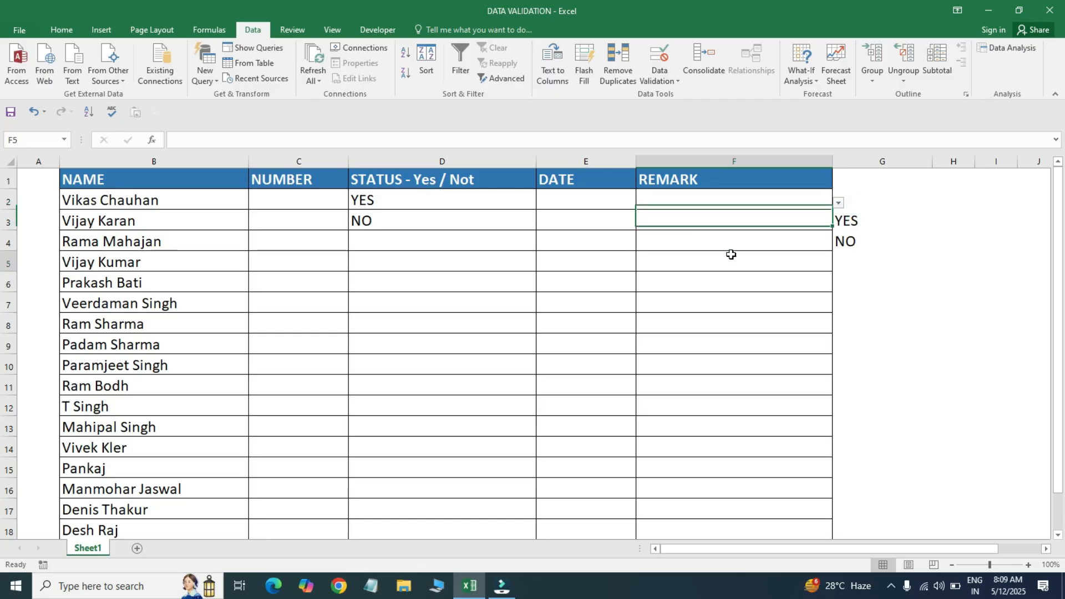
pyautogui.moveTo(697, 200); pyautogui.dragTo(703, 447)
pyautogui.click(688, 255)
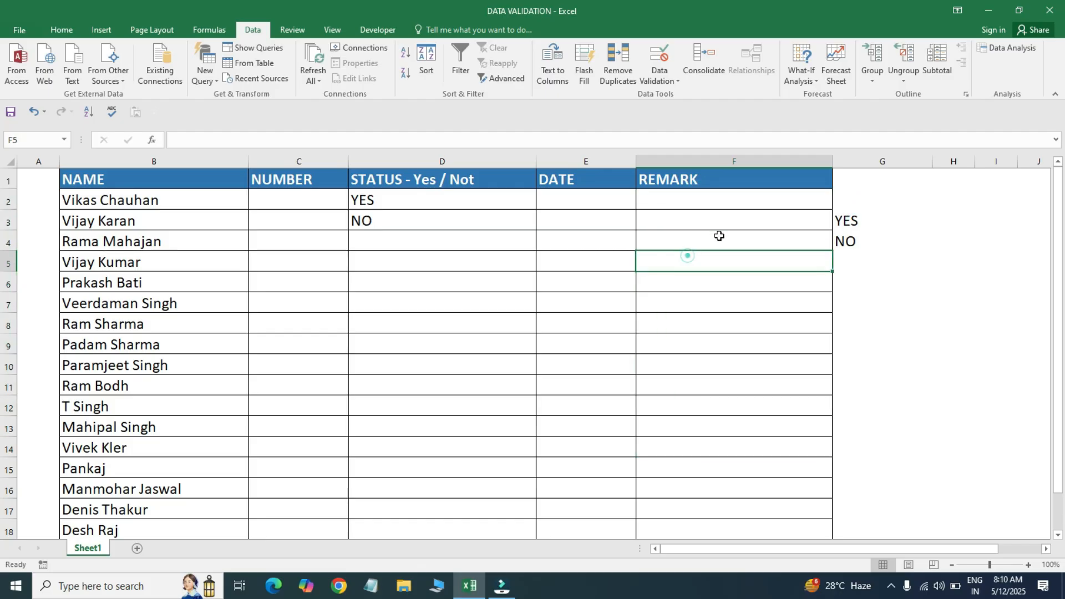
# - Copy F2's dropdown cell down the REMARK column to F16
pyautogui.click(729, 209)
pyautogui.hotkey('ctrl', 'c')
pyautogui.hotkey('shift', 'Down')
pyautogui.hotkey('shift', 'Down')
pyautogui.hotkey('shift', 'Down')
pyautogui.hotkey('shift', 'Down')
pyautogui.hotkey('shift', 'Down')
pyautogui.hotkey('shift', 'Down')
pyautogui.hotkey('shift', 'Down')
pyautogui.hotkey('shift', 'Down')
pyautogui.hotkey('shift', 'Down')
pyautogui.hotkey('shift', 'Down')
pyautogui.hotkey('shift', 'Down')
pyautogui.hotkey('shift', 'Down')
pyautogui.hotkey('shift', 'Down')
pyautogui.hotkey('shift', 'Down')
pyautogui.hotkey('ctrl', 'v')
pyautogui.press('Up')
pyautogui.click(697, 198)
pyautogui.press('Escape')
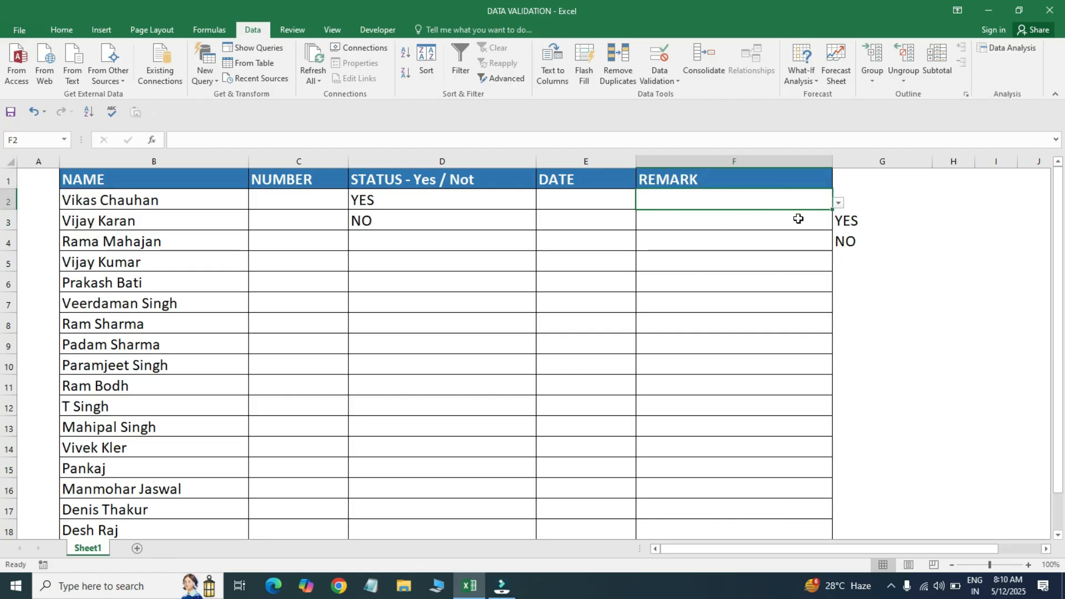
# - Pick NO in F2 and YES in F6 and F9 from their dropdowns
pyautogui.click(838, 204)
pyautogui.click(734, 221)
pyautogui.click(773, 282)
pyautogui.click(838, 284)
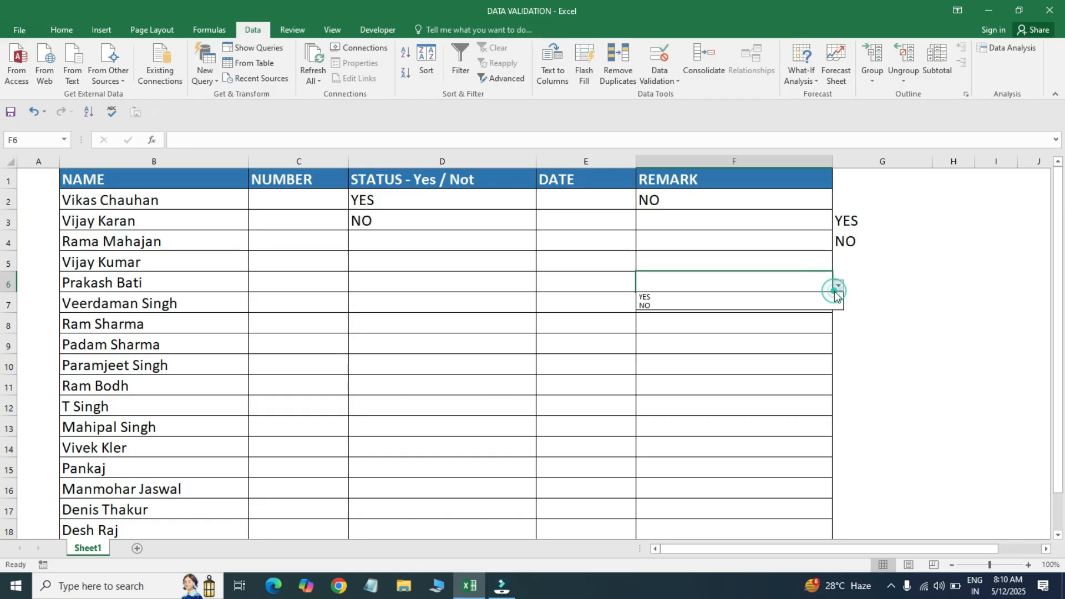
pyautogui.click(734, 299)
pyautogui.click(792, 339)
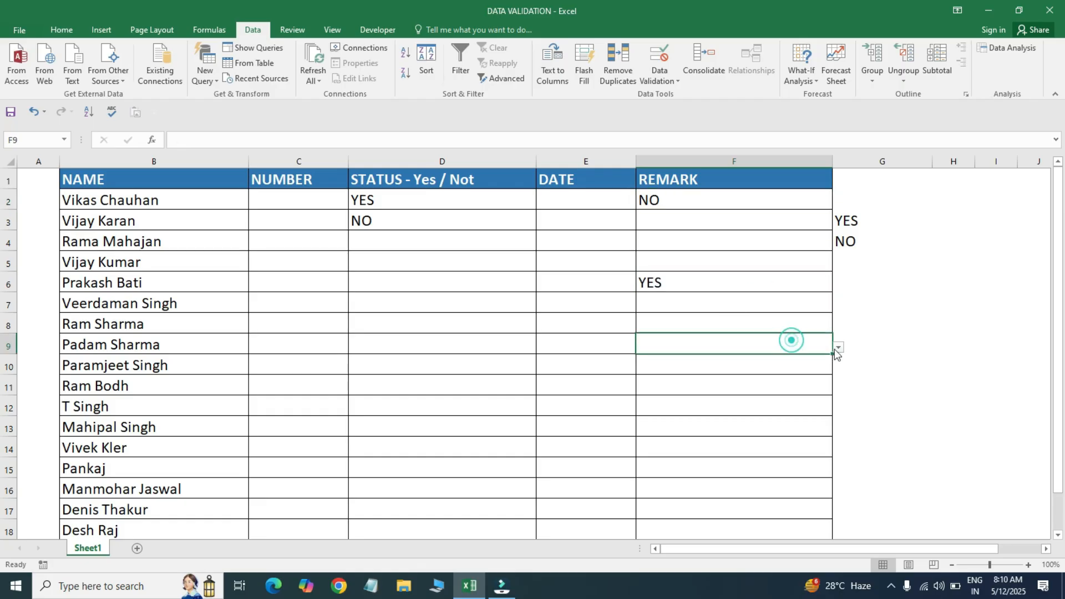
pyautogui.click(839, 348)
pyautogui.click(784, 360)
pyautogui.click(504, 269)
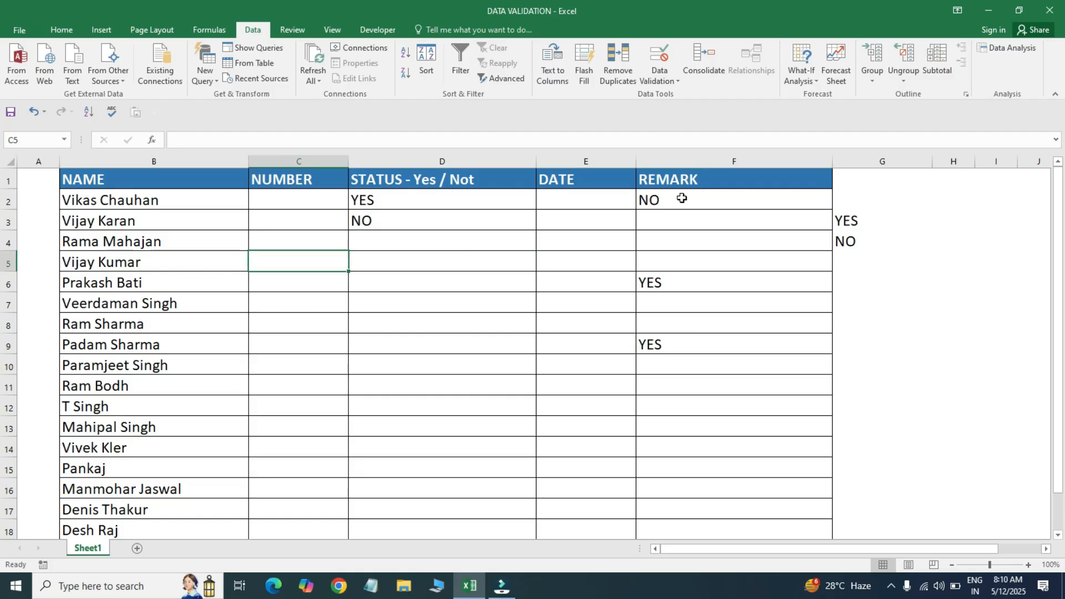
pyautogui.click(459, 216)
pyautogui.click(409, 194)
# - Clear all validation from every REMARK cell sharing the F2 dropdown rule
pyautogui.moveTo(677, 200); pyautogui.dragTo(678, 373)
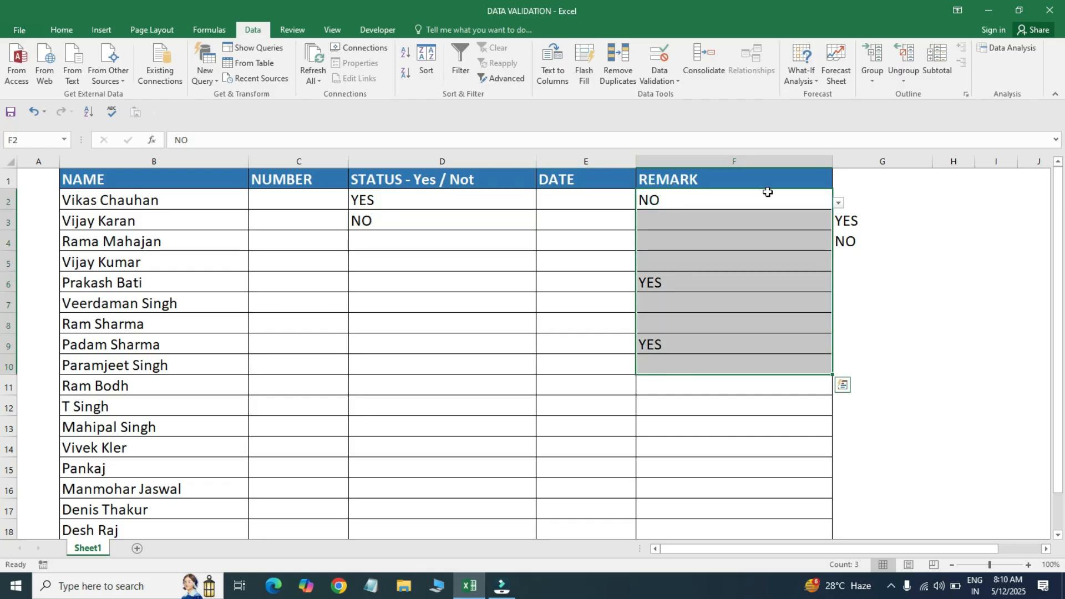
pyautogui.click(674, 73)
pyautogui.click(687, 95)
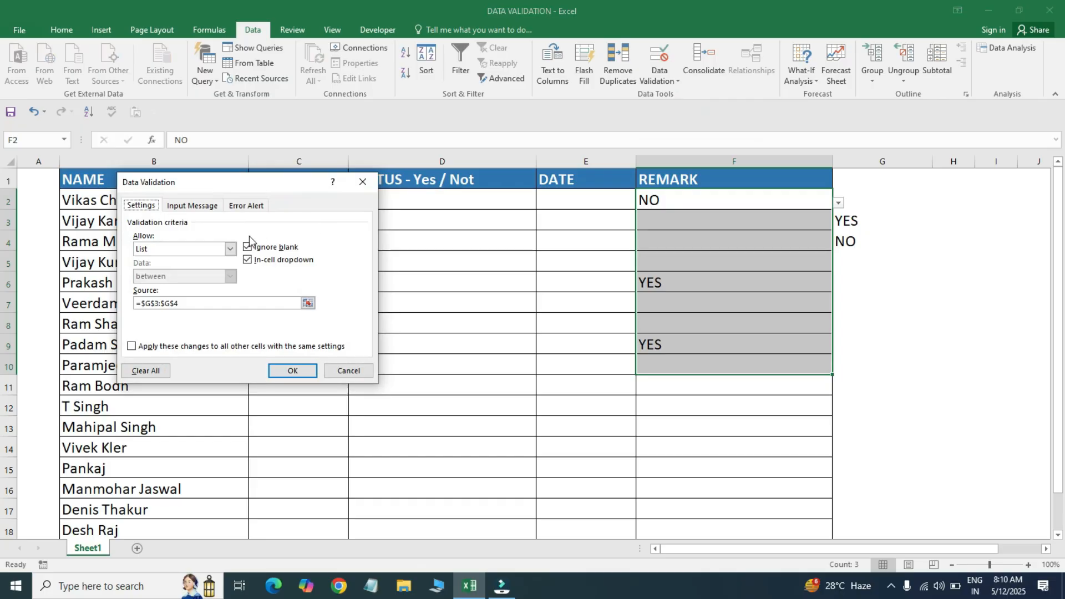
pyautogui.click(133, 347)
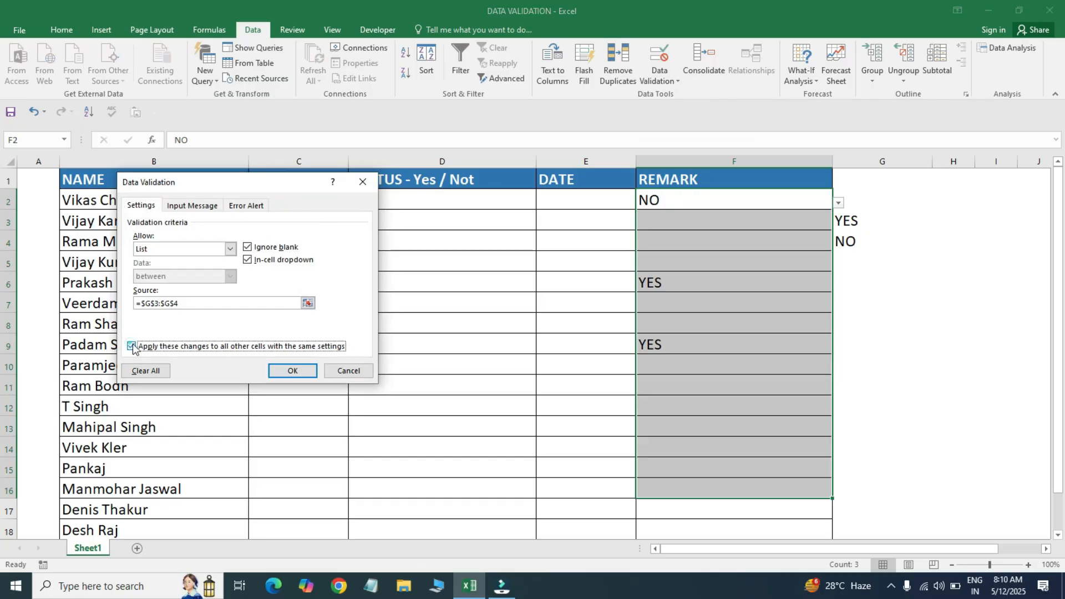
pyautogui.click(149, 372)
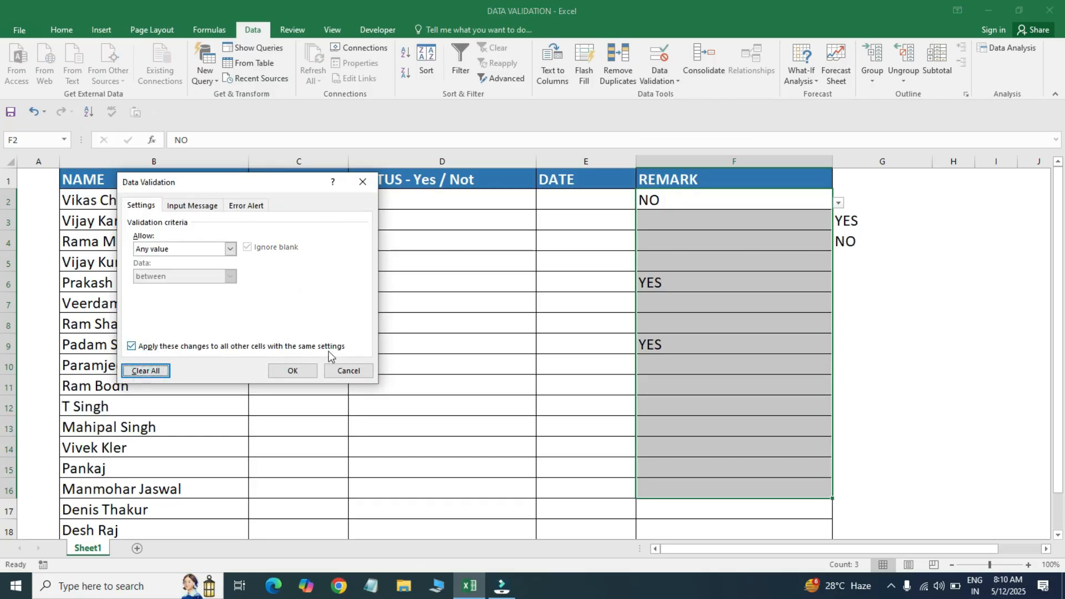
pyautogui.click(288, 374)
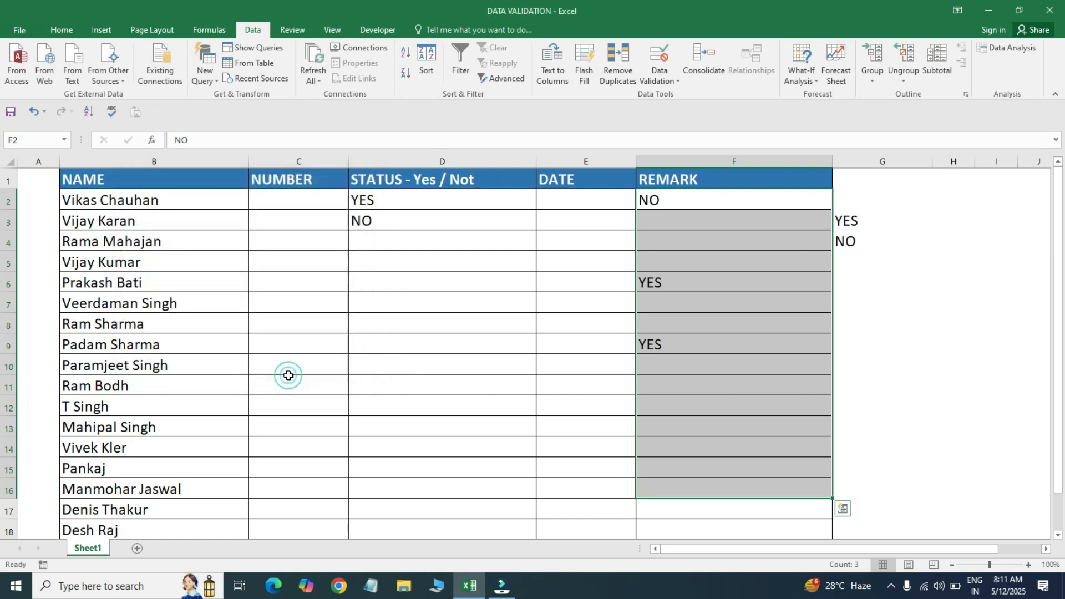
# - Delete the REMARK entries in column F and the YES/NO helper cells in column G
pyautogui.click(708, 198)
pyautogui.click(712, 237)
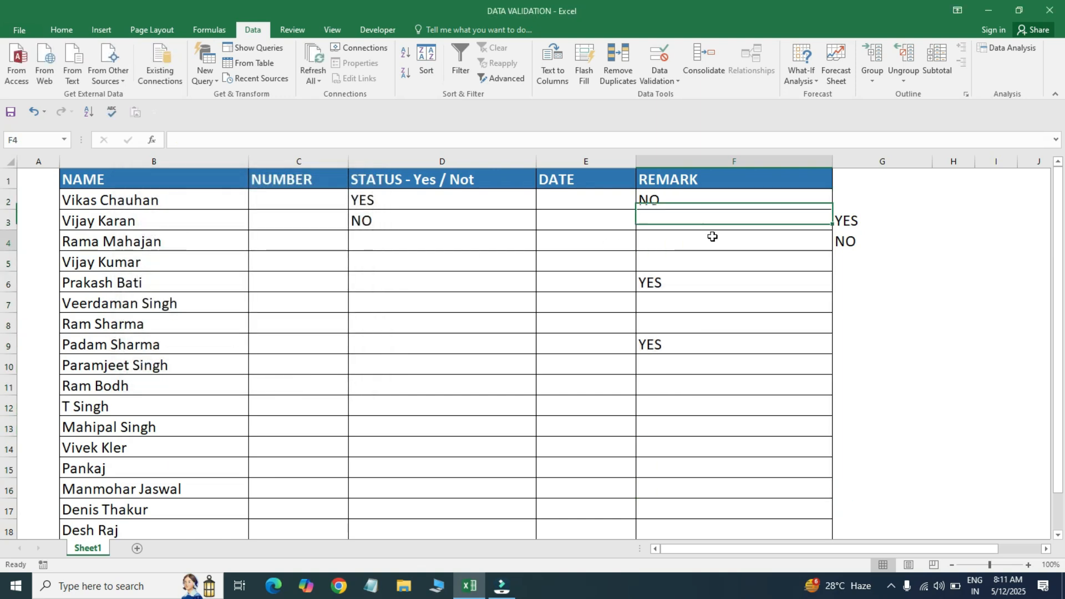
pyautogui.click(688, 193)
pyautogui.hotkey('shift', 'Down')
pyautogui.hotkey('shift', 'Down')
pyautogui.hotkey('shift', 'Down')
pyautogui.hotkey('shift', 'Down')
pyautogui.hotkey('shift', 'Down')
pyautogui.hotkey('shift', 'Down')
pyautogui.hotkey('shift', 'Down')
pyautogui.hotkey('shift', 'Down')
pyautogui.hotkey('shift', 'Down')
pyautogui.hotkey('shift', 'Down')
pyautogui.hotkey('shift', 'Down')
pyautogui.press('Delete')
pyautogui.press('Right')
pyautogui.hotkey('shift', 'Down')
pyautogui.hotkey('shift', 'Down')
pyautogui.press('Delete')
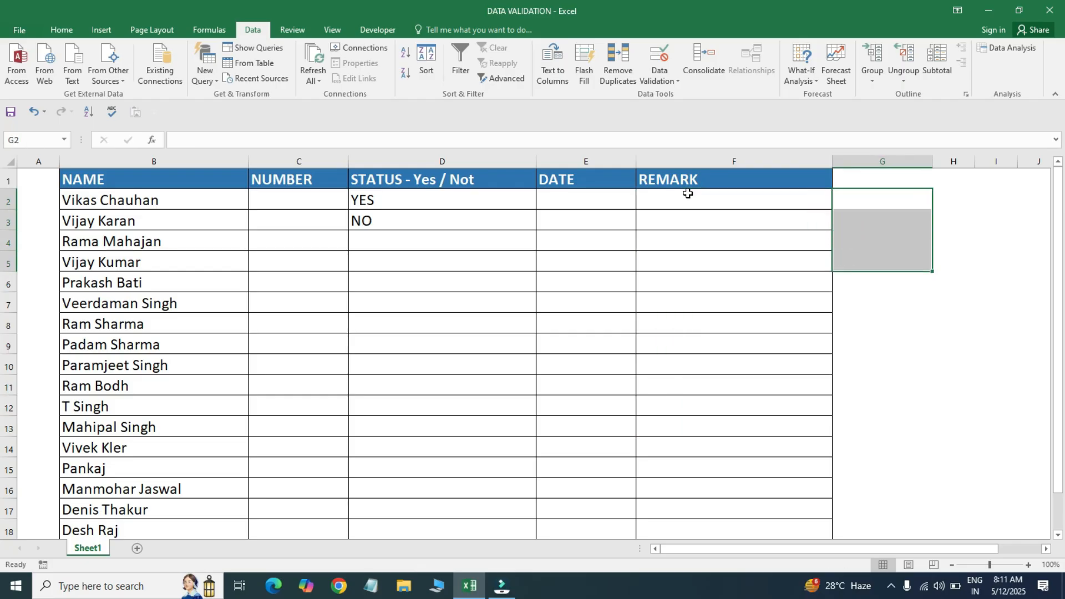
pyautogui.press('Left')
pyautogui.press('Left')
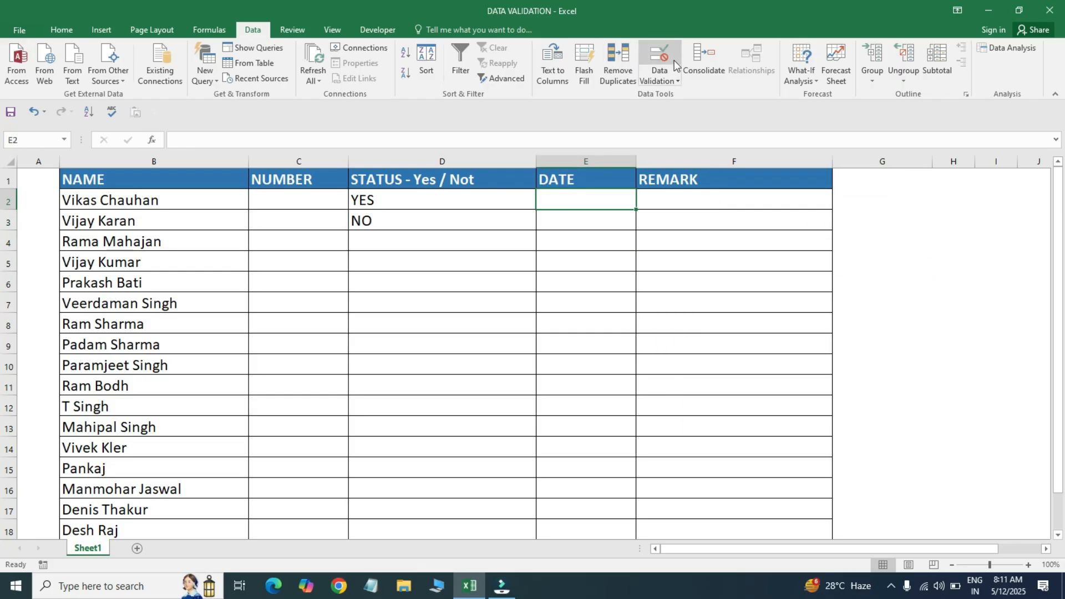
# - Open Data Validation for E2 and close it again without changes
pyautogui.click(659, 59)
pyautogui.moveTo(270, 190); pyautogui.dragTo(832, 137)
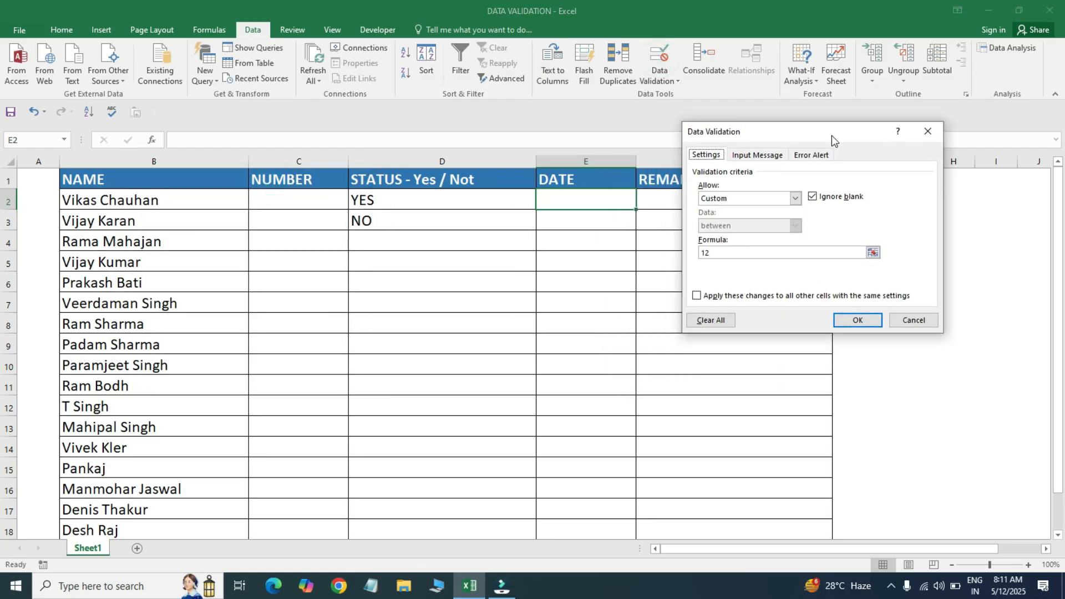
pyautogui.click(794, 197)
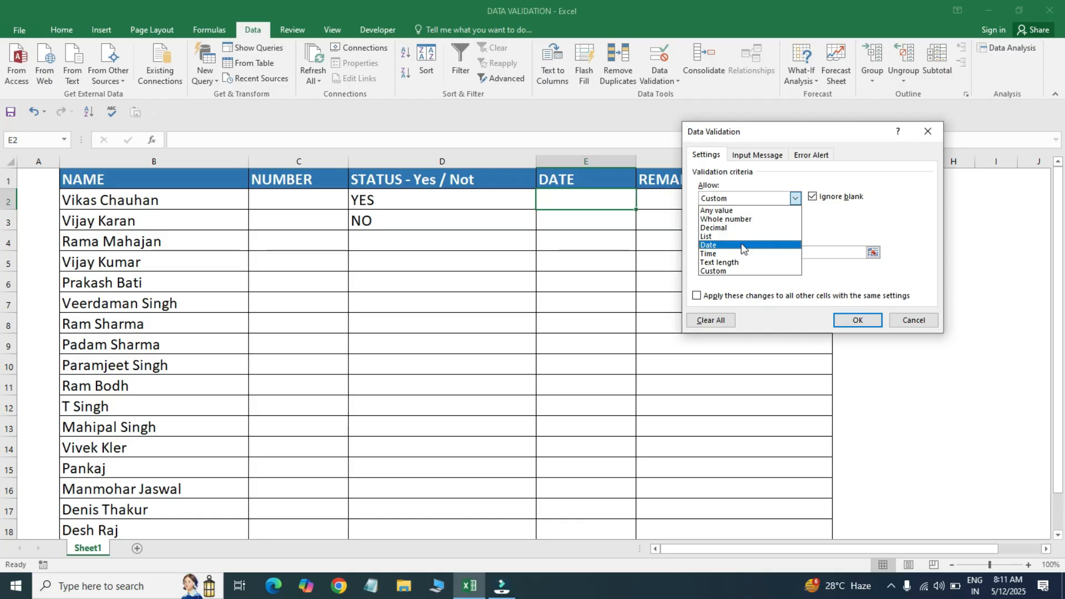
pyautogui.click(925, 131)
pyautogui.click(548, 261)
pyautogui.click(927, 131)
# - For DATE cells E2:E13, set validation to allow Date between, with an empty Start date
pyautogui.click(590, 253)
pyautogui.moveTo(589, 207); pyautogui.dragTo(570, 435)
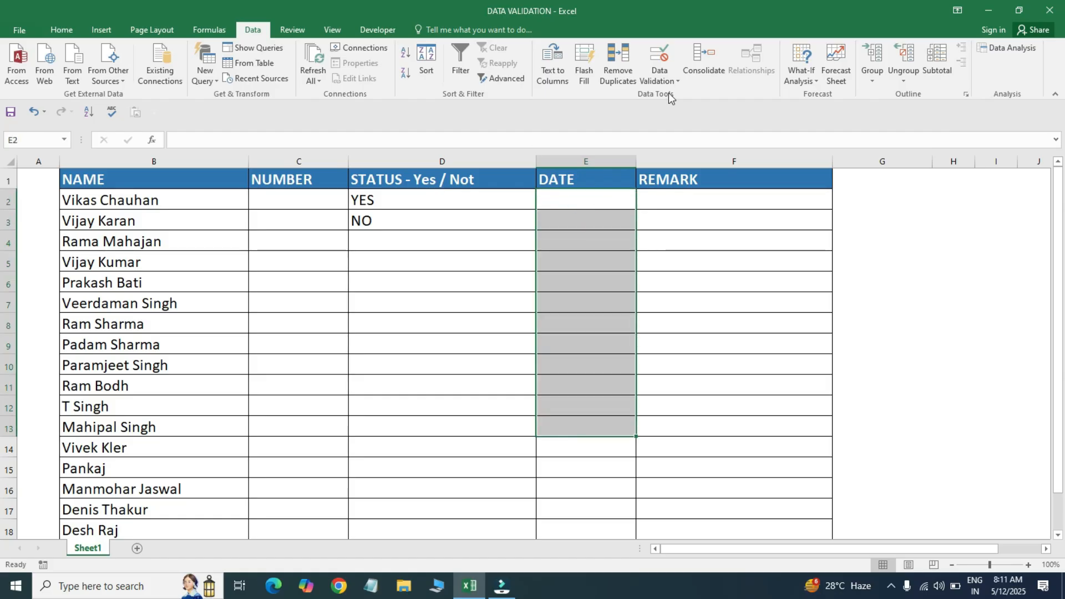
pyautogui.click(675, 79)
pyautogui.click(684, 97)
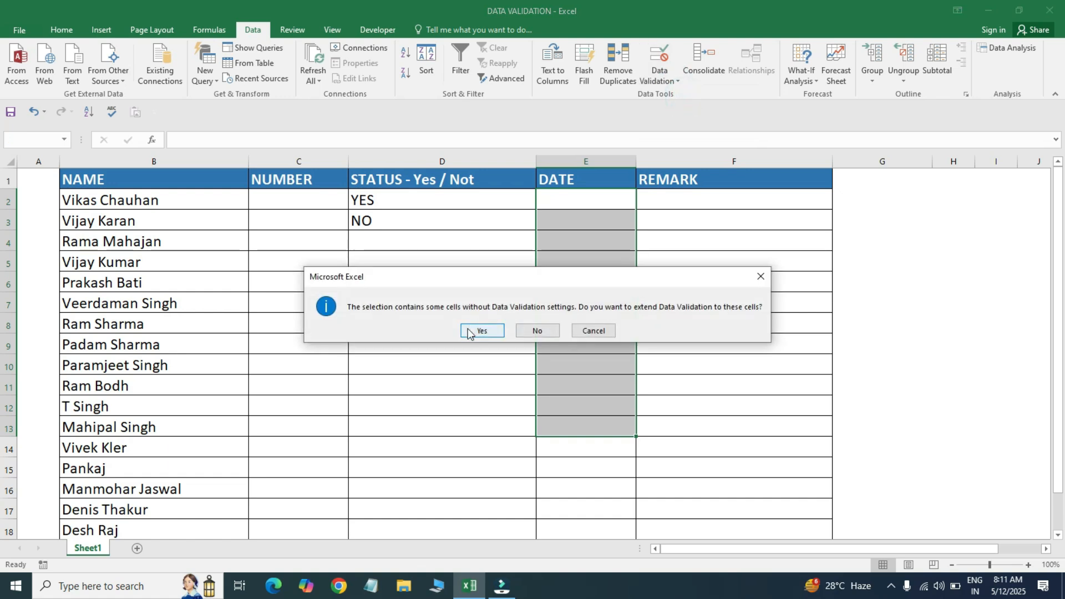
pyautogui.click(480, 330)
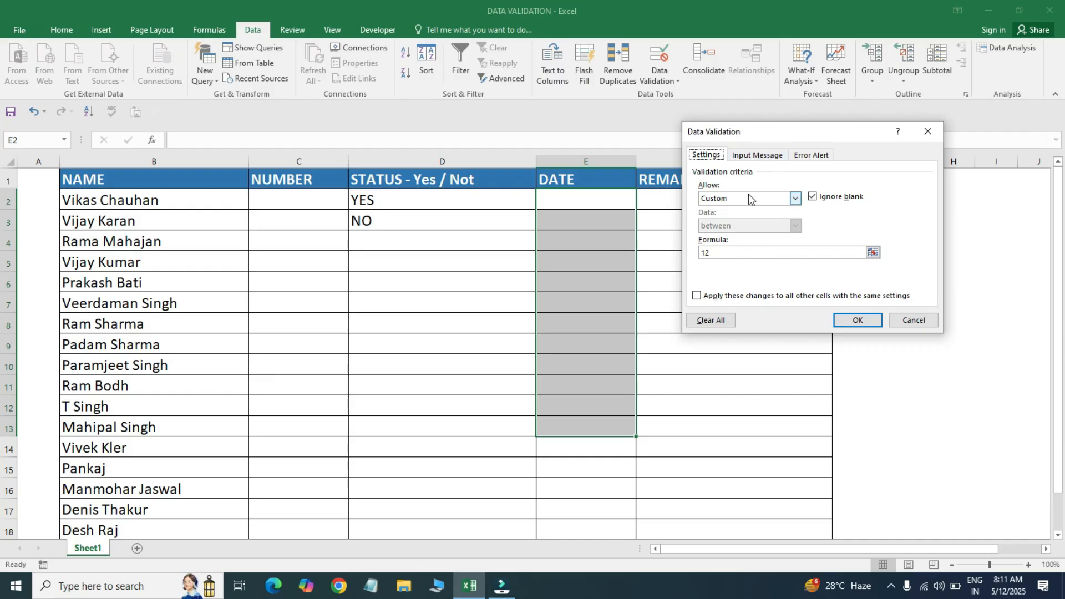
pyautogui.click(796, 204)
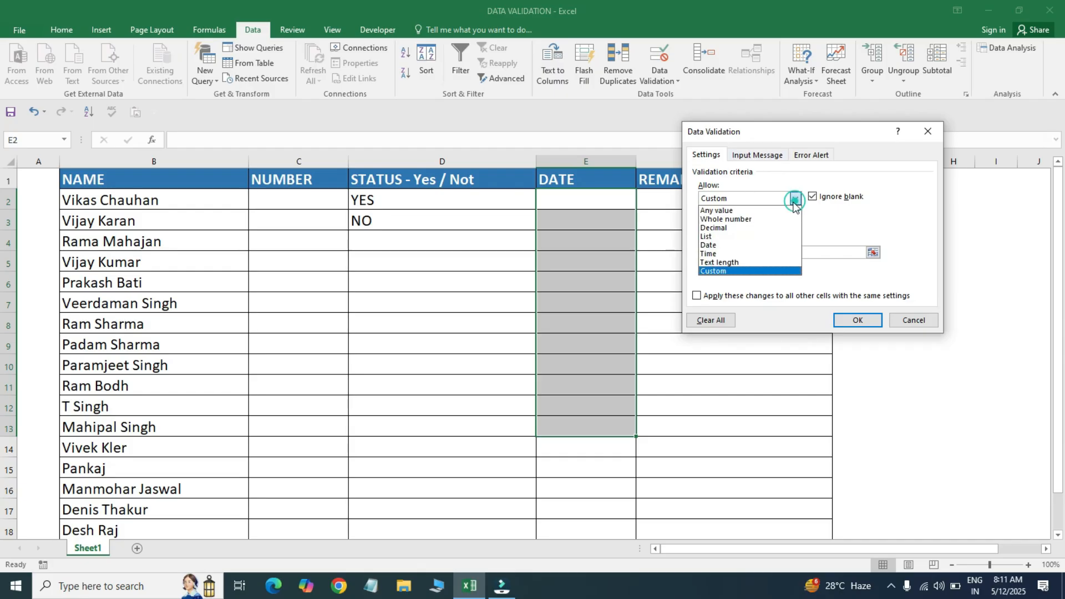
pyautogui.click(722, 248)
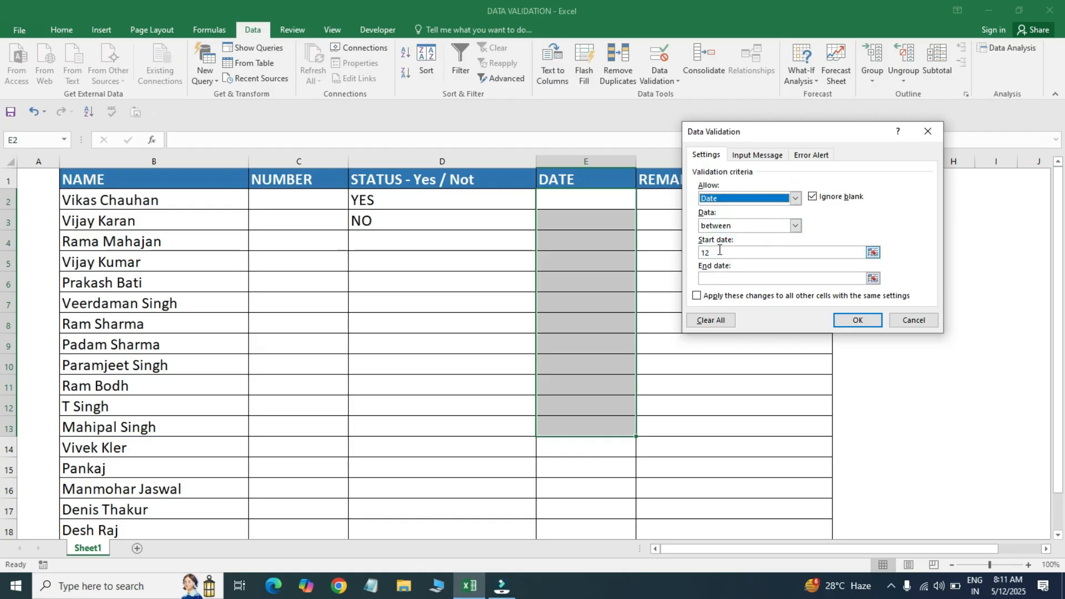
pyautogui.click(720, 250)
pyautogui.press('BackSpace')
pyautogui.press('BackSpace')
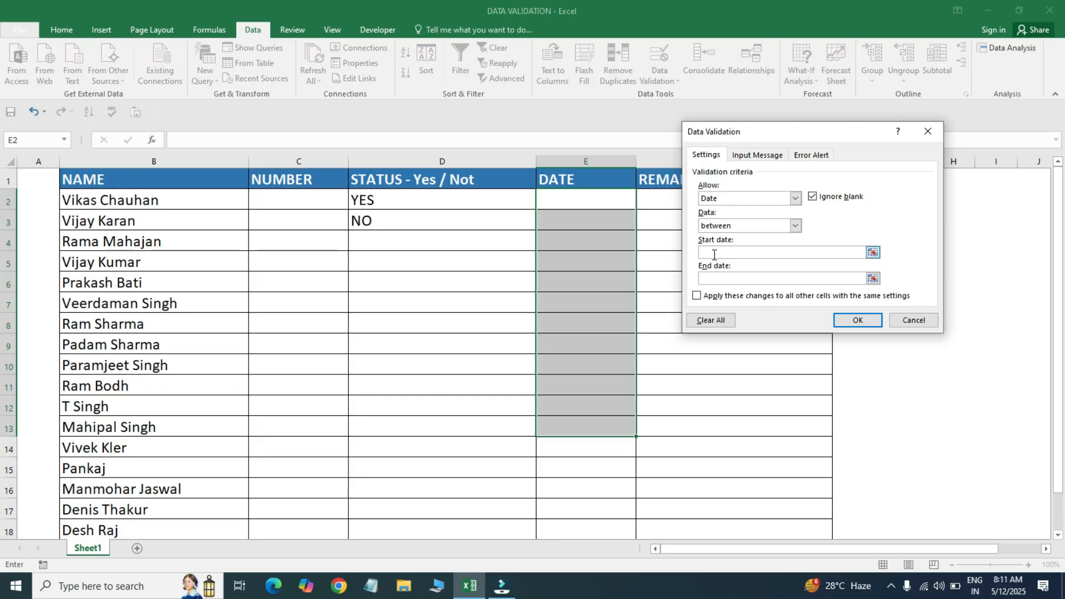
# - Enter 01-01-2025 as the Start date, retyping it after a false start
pyautogui.click(714, 254)
pyautogui.write('01-01-2025')
pyautogui.click(724, 279)
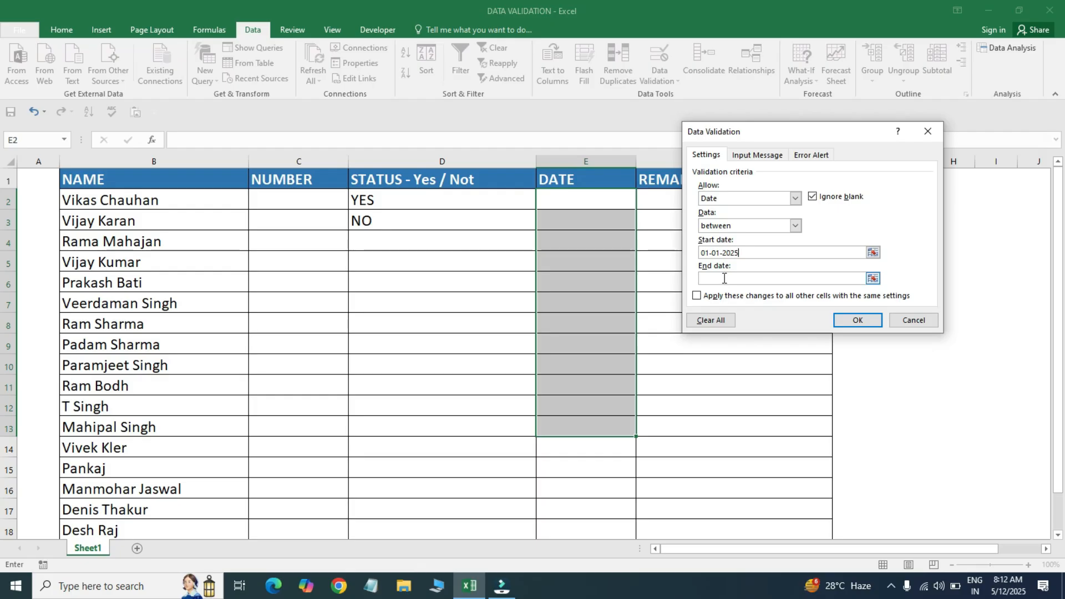
pyautogui.doubleClick(752, 253)
pyautogui.press('BackSpace')
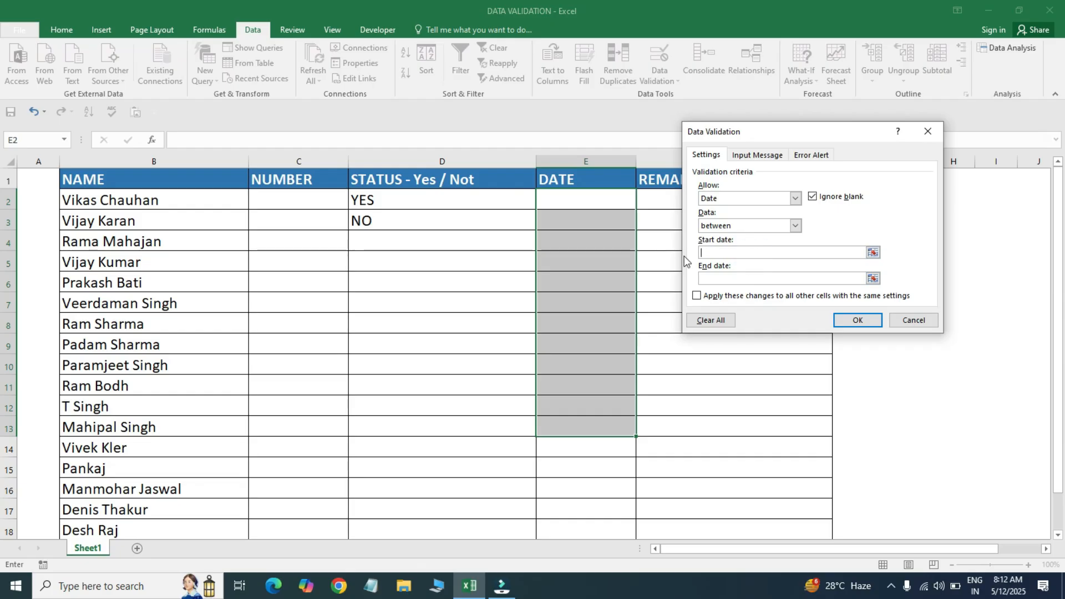
pyautogui.click(723, 254)
pyautogui.write('01-01-2025')
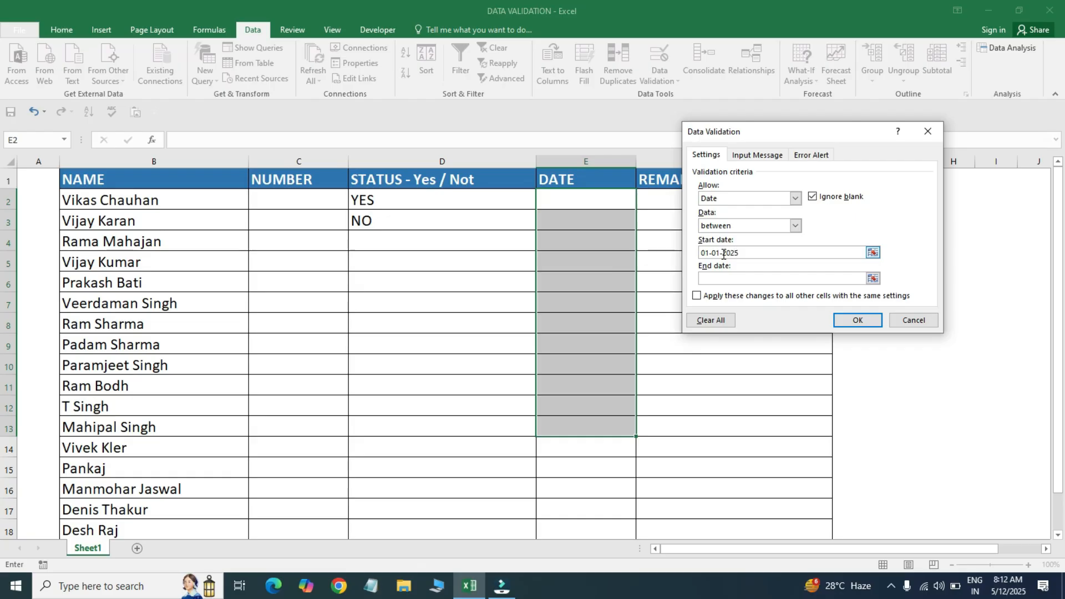
# - Enter 01-10-2025 as the End date and apply the date range rule
pyautogui.click(726, 276)
pyautogui.click(713, 280)
pyautogui.write('10')
pyautogui.click(713, 275)
pyautogui.write('02')
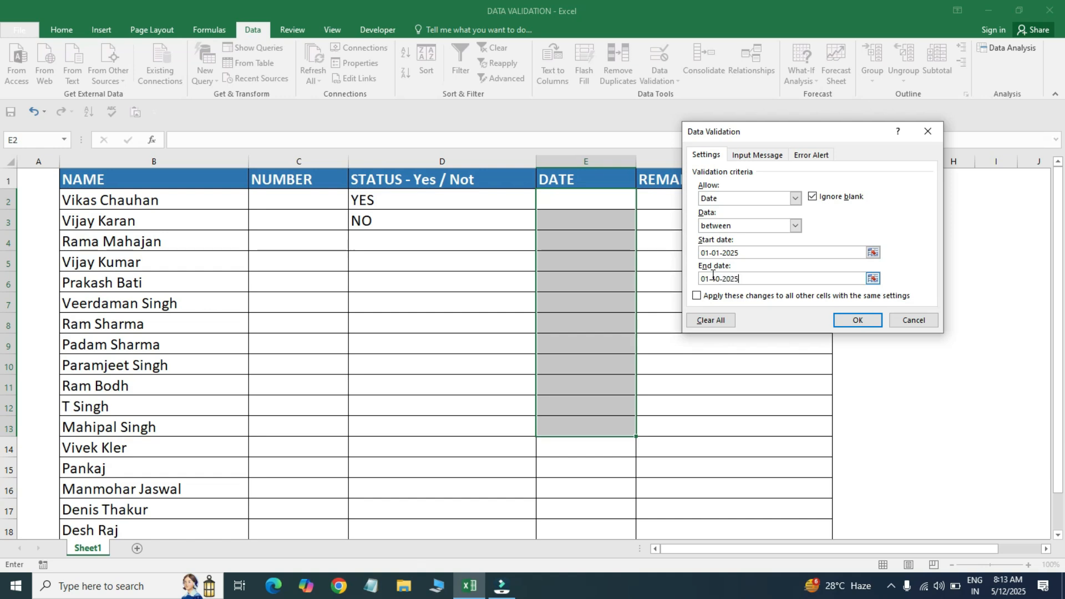
pyautogui.write('5')
pyautogui.click(857, 320)
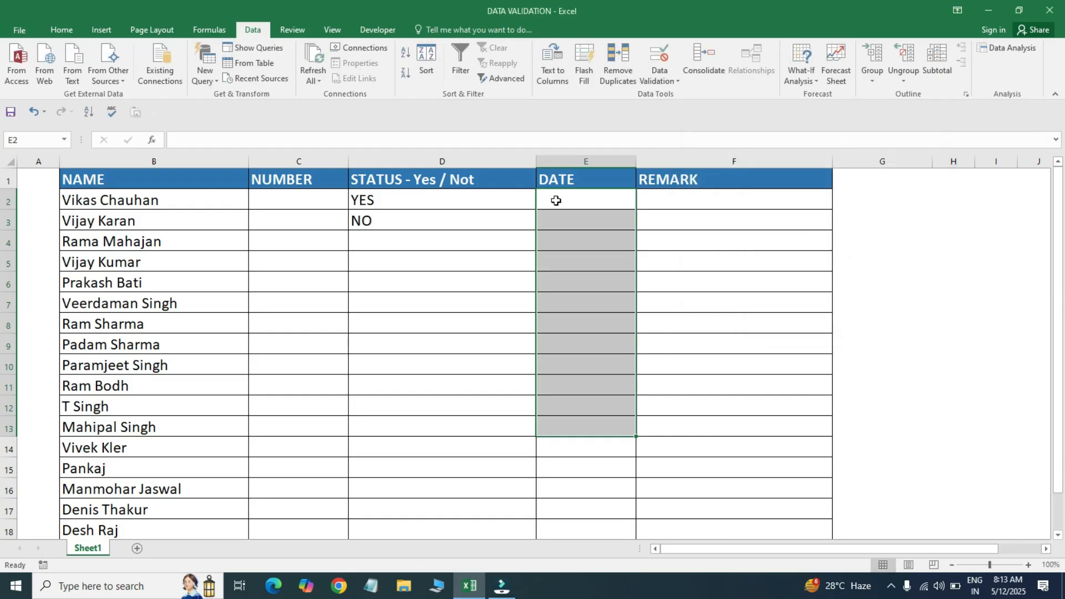
# - Enter 01-01-2025 in E2, correcting the mistyped year; it displays as 45658
pyautogui.click(560, 201)
pyautogui.write('01')
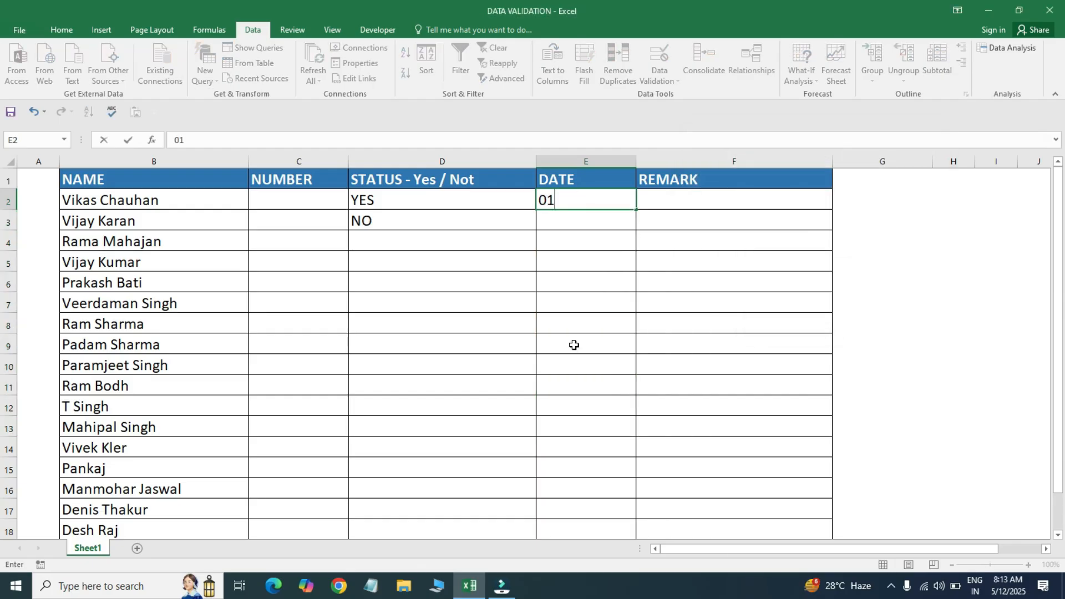
pyautogui.write('-01')
pyautogui.write('-')
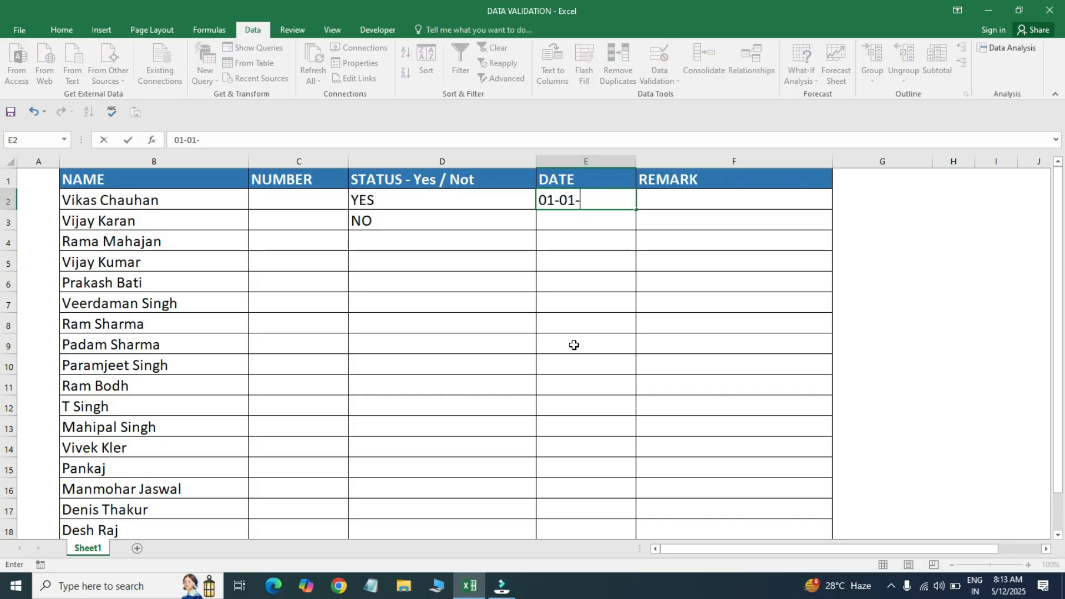
pyautogui.write('2005')
pyautogui.press('BackSpace')
pyautogui.press('BackSpace')
pyautogui.press('BackSpace')
pyautogui.write('02')
pyautogui.write('5')
pyautogui.press('Return')
# - Select the DATE cells E2:E13 using Shift+arrow keys
pyautogui.press('Up')
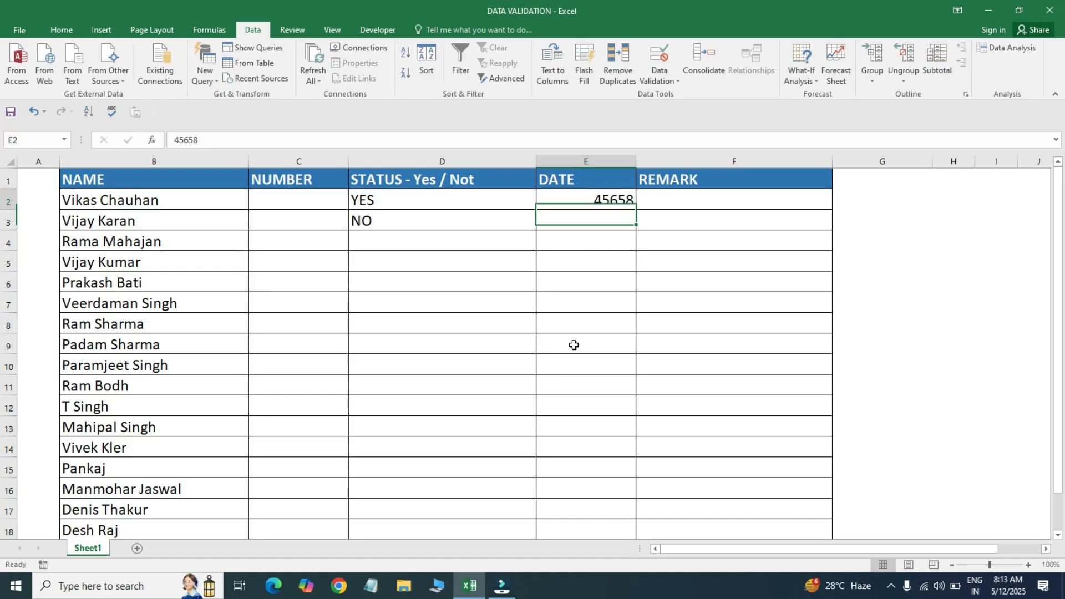
pyautogui.press('Up')
pyautogui.press('Down')
pyautogui.hotkey('shift', 'Down')
pyautogui.hotkey('shift', 'Down')
pyautogui.hotkey('shift', 'Down')
pyautogui.hotkey('shift', 'Down')
pyautogui.hotkey('shift', 'Down')
pyautogui.hotkey('shift', 'Down')
pyautogui.hotkey('shift', 'Down')
pyautogui.hotkey('shift', 'Down')
pyautogui.hotkey('shift', 'Down')
pyautogui.hotkey('shift', 'Down')
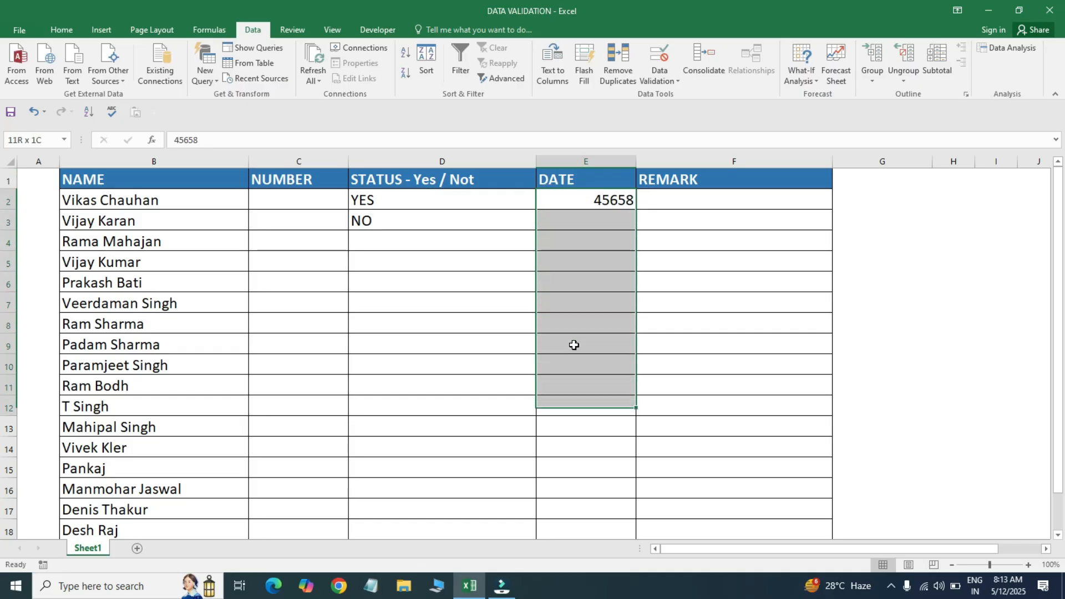
pyautogui.hotkey('shift', 'Up')
pyautogui.hotkey('shift', 'Up')
pyautogui.hotkey('shift', 'Up')
pyautogui.hotkey('shift', 'Up')
pyautogui.hotkey('shift', 'Up')
pyautogui.hotkey('shift', 'Up')
pyautogui.hotkey('shift', 'Up')
pyautogui.hotkey('shift', 'Up')
pyautogui.hotkey('shift', 'Up')
pyautogui.hotkey('shift', 'Up')
pyautogui.hotkey('shift', 'Down')
pyautogui.hotkey('shift', 'Down')
pyautogui.hotkey('shift', 'Down')
pyautogui.hotkey('shift', 'Down')
pyautogui.hotkey('shift', 'Down')
pyautogui.hotkey('shift', 'Down')
pyautogui.hotkey('shift', 'Down')
pyautogui.hotkey('shift', 'Down')
pyautogui.hotkey('shift', 'Down')
pyautogui.hotkey('shift', 'Down')
pyautogui.hotkey('shift', 'Up')
pyautogui.hotkey('shift', 'Up')
pyautogui.hotkey('shift', 'Up')
pyautogui.hotkey('shift', 'Up')
pyautogui.hotkey('shift', 'Up')
pyautogui.hotkey('shift', 'Up')
pyautogui.hotkey('shift', 'Up')
pyautogui.hotkey('shift', 'Up')
pyautogui.hotkey('shift', 'Up')
pyautogui.hotkey('shift', 'Up')
pyautogui.hotkey('shift', 'Down')
pyautogui.hotkey('shift', 'Up')
pyautogui.hotkey('shift', 'Down')
pyautogui.hotkey('shift', 'Up')
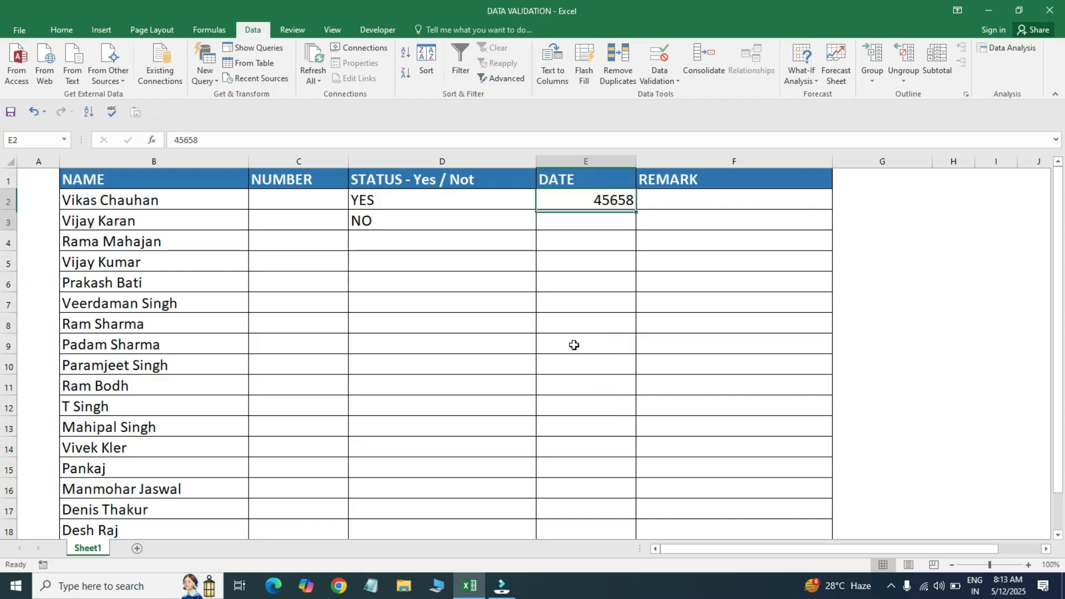
pyautogui.hotkey('shift', 'Down')
pyautogui.hotkey('shift', 'Down')
pyautogui.hotkey('shift', 'Down')
pyautogui.hotkey('shift', 'Down')
pyautogui.hotkey('shift', 'Down')
pyautogui.hotkey('shift', 'Down')
pyautogui.hotkey('shift', 'Down')
pyautogui.hotkey('shift', 'Up')
pyautogui.hotkey('shift', 'Up')
pyautogui.hotkey('shift', 'Up')
pyautogui.hotkey('shift', 'Up')
pyautogui.hotkey('shift', 'Up')
pyautogui.hotkey('shift', 'Up')
pyautogui.hotkey('shift', 'Up')
pyautogui.press('Down')
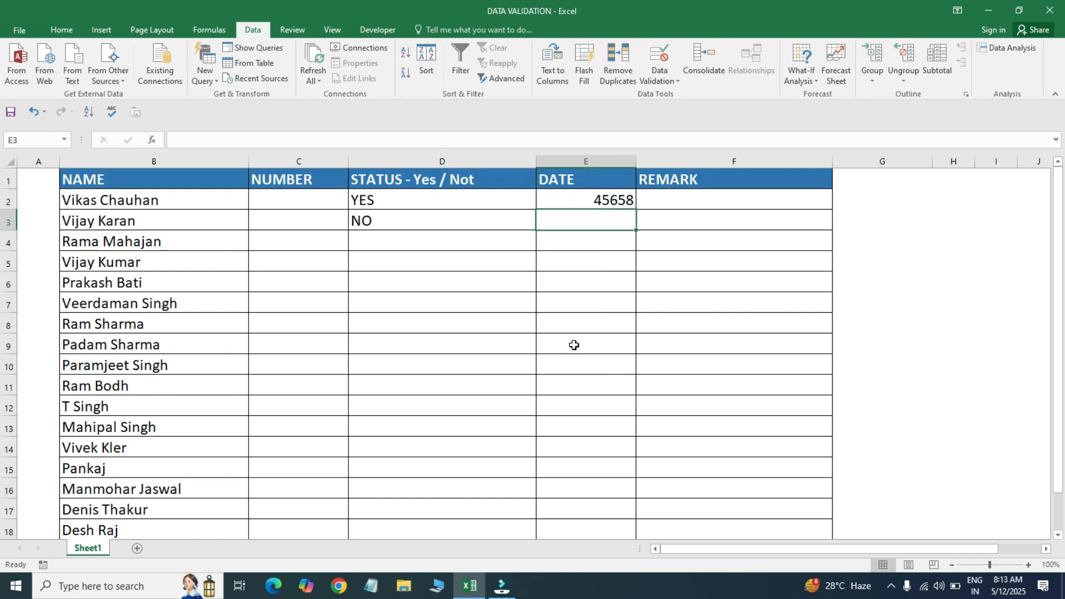
pyautogui.press('Up')
pyautogui.hotkey('shift', 'Down')
pyautogui.hotkey('shift', 'Down')
pyautogui.hotkey('shift', 'Down')
pyautogui.hotkey('shift', 'Down')
pyautogui.hotkey('shift', 'Down')
pyautogui.hotkey('shift', 'Down')
pyautogui.hotkey('shift', 'Down')
pyautogui.hotkey('shift', 'Down')
pyautogui.hotkey('shift', 'Down')
pyautogui.hotkey('shift', 'Down')
pyautogui.hotkey('shift', 'Down')
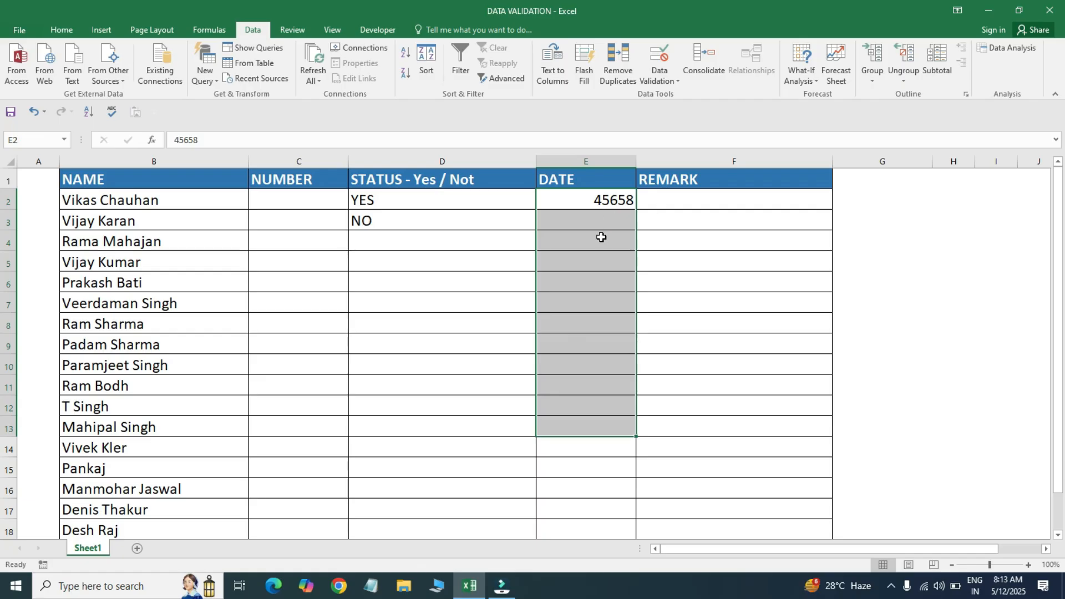
# - Apply the 14-Mar-12 date format to the DATE cells so E2 shows 1-Jan-25
pyautogui.hotkey('ctrl', '1')
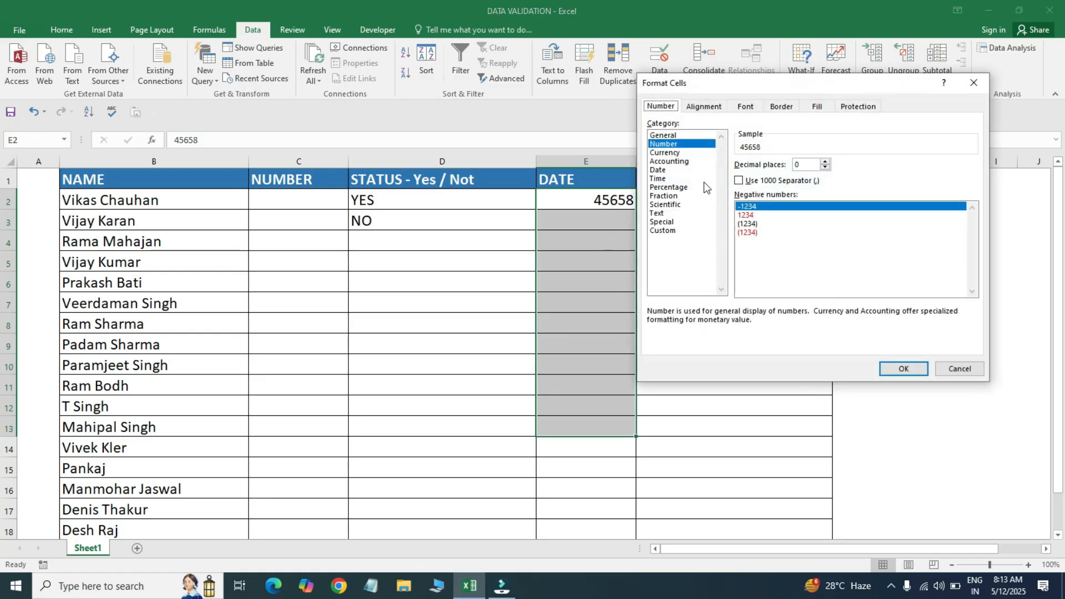
pyautogui.click(660, 170)
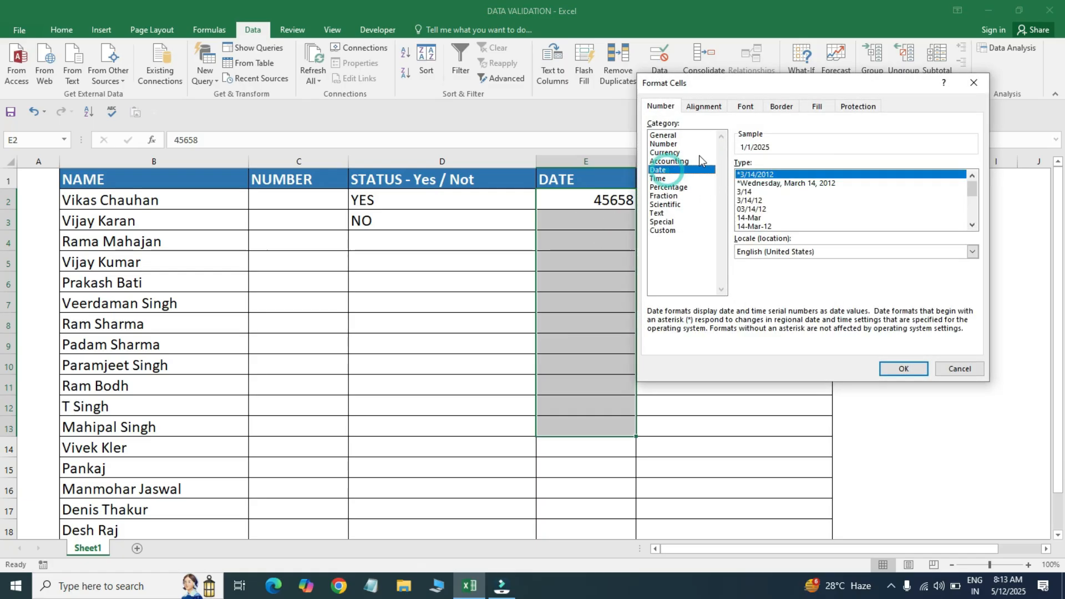
pyautogui.press('Down')
pyautogui.press('Down')
pyautogui.press('Down')
pyautogui.press('Down')
pyautogui.press('Down')
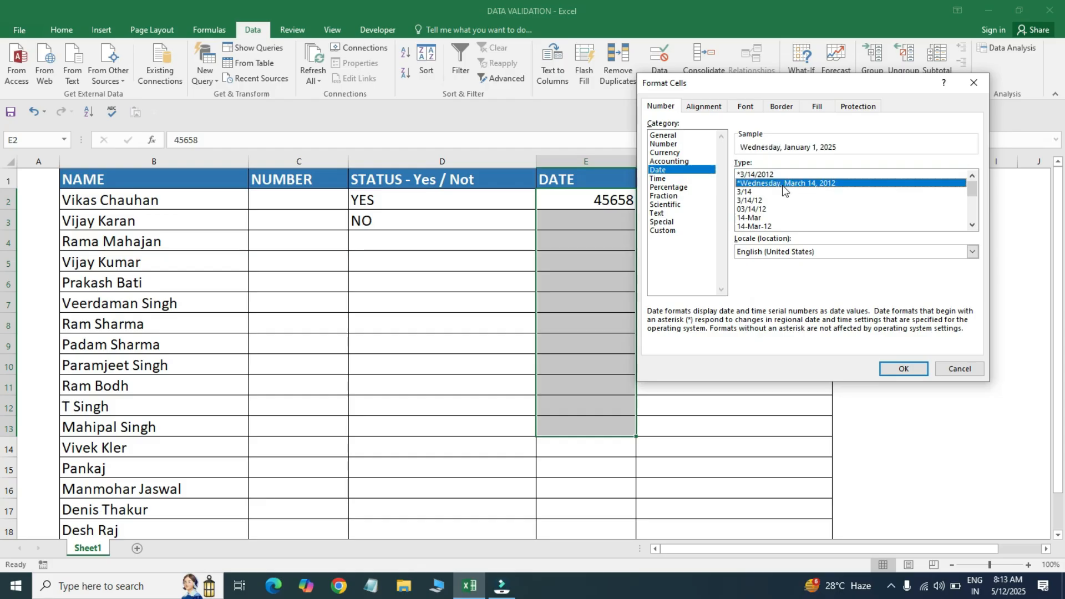
pyautogui.press('Up')
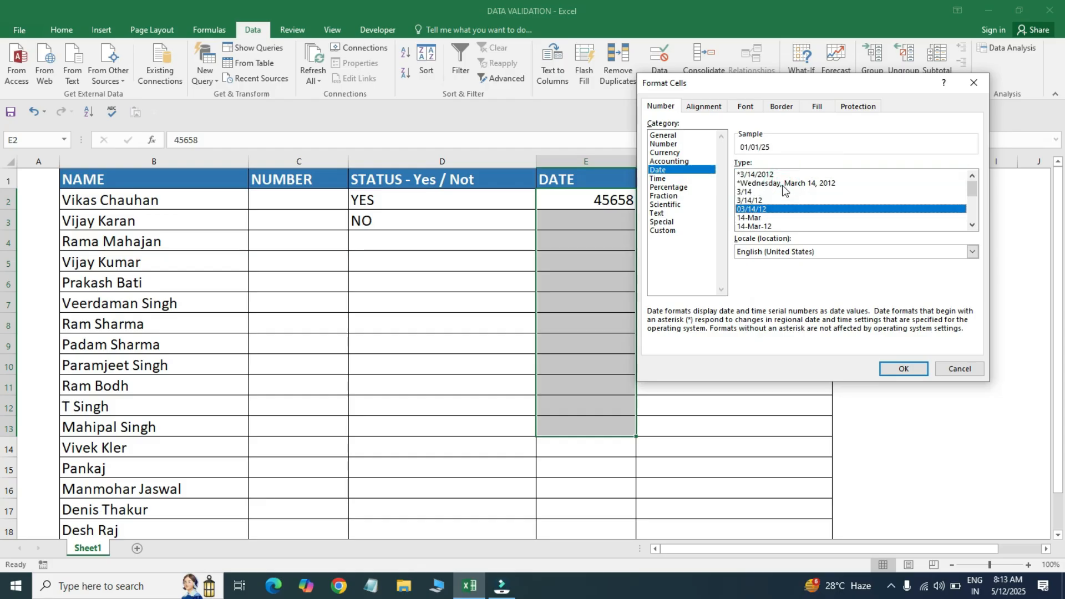
pyautogui.press('Down')
pyautogui.press('Down')
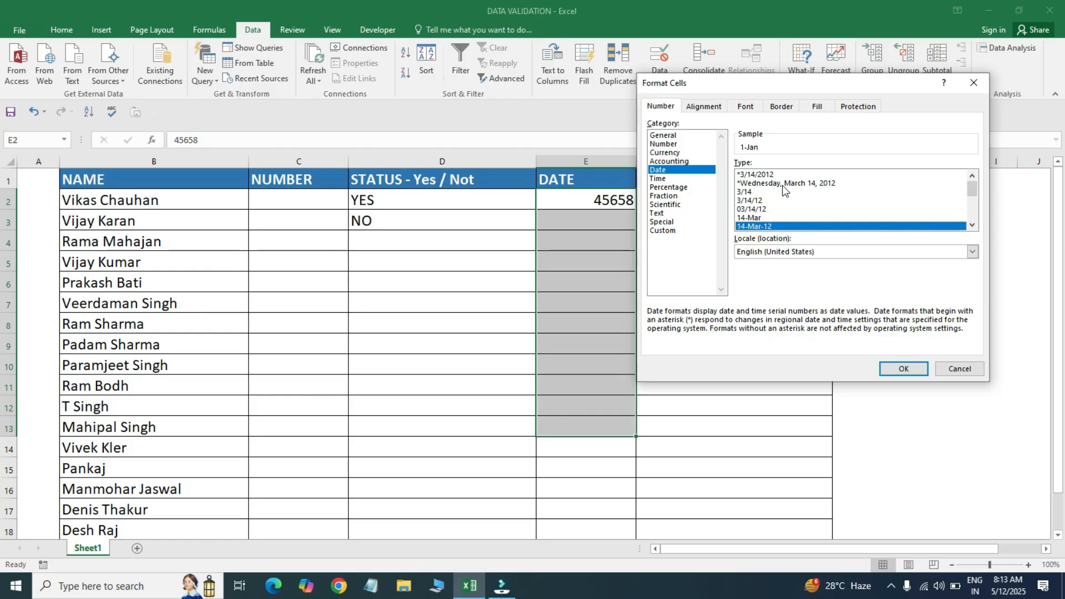
pyautogui.click(902, 368)
pyautogui.click(589, 223)
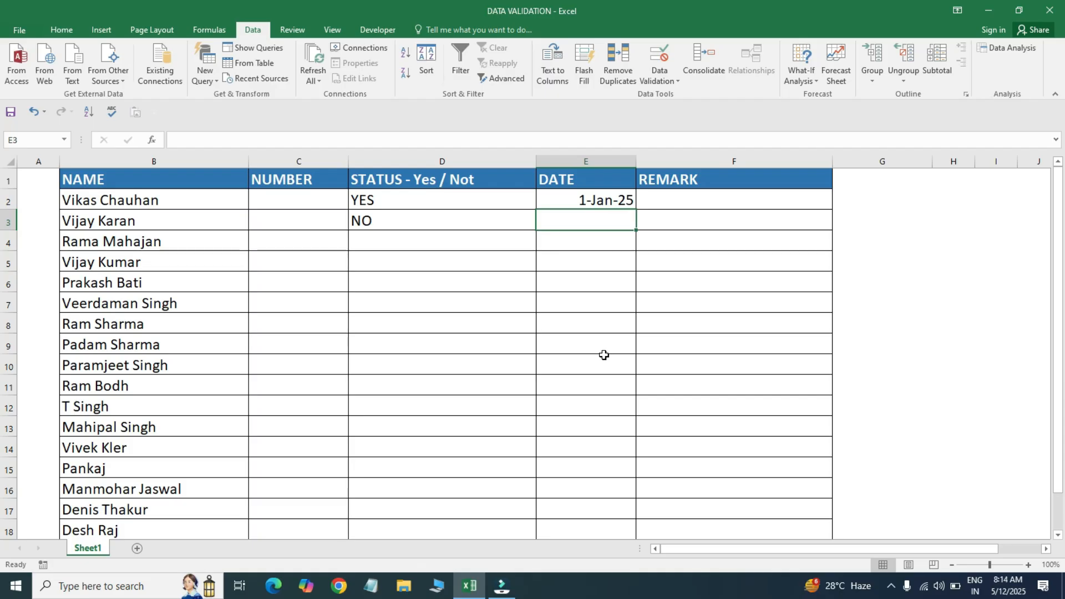
# - Test 01-12-2025 in E3, dismiss the rejection, then delete E2's date
pyautogui.write('01')
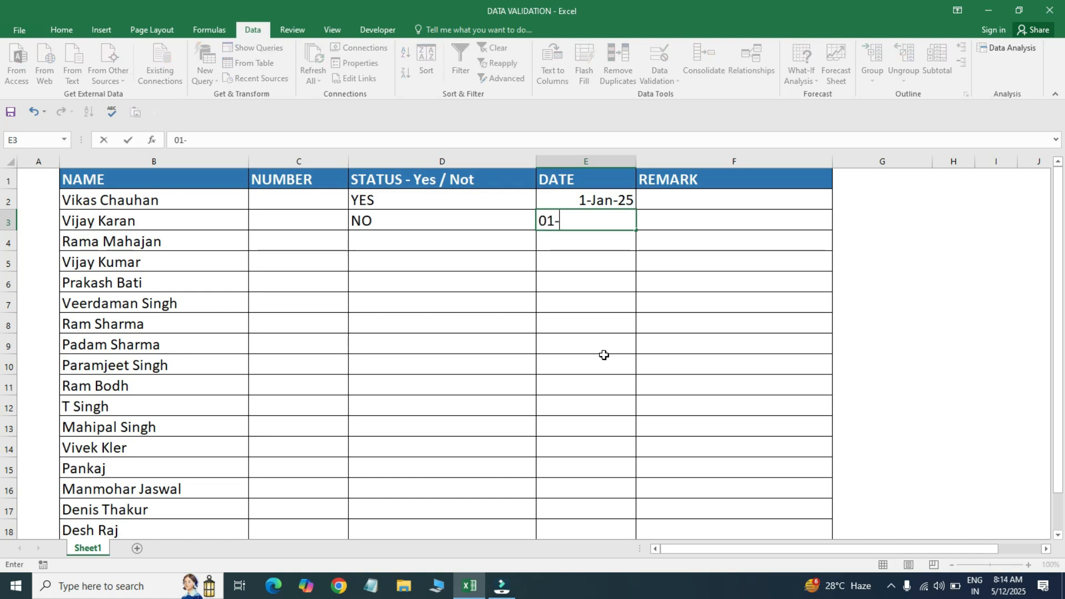
pyautogui.write('-12-2025')
pyautogui.press('Return')
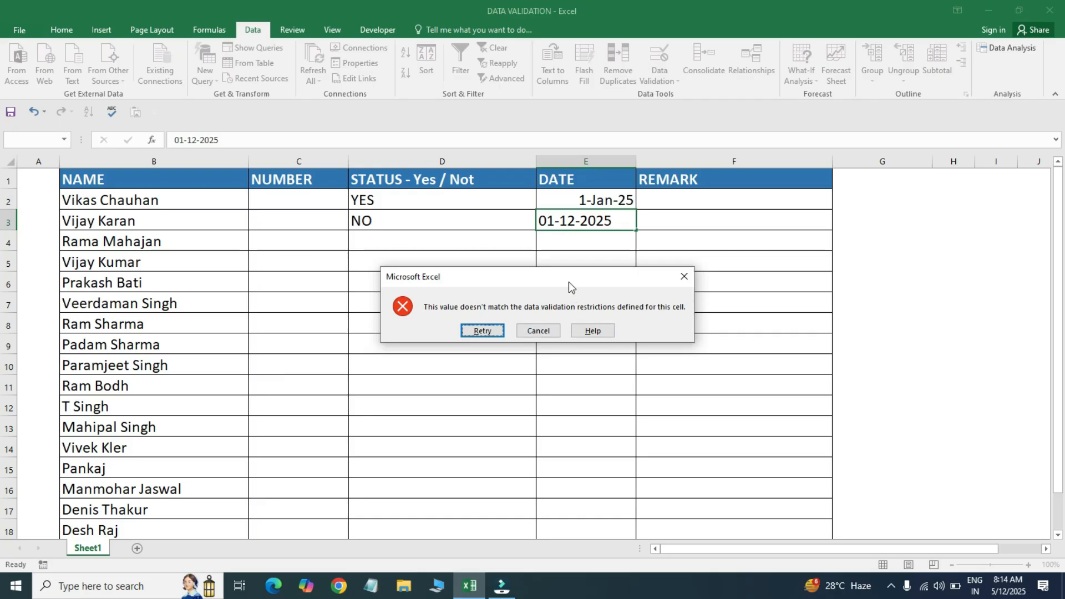
pyautogui.click(684, 277)
pyautogui.click(571, 201)
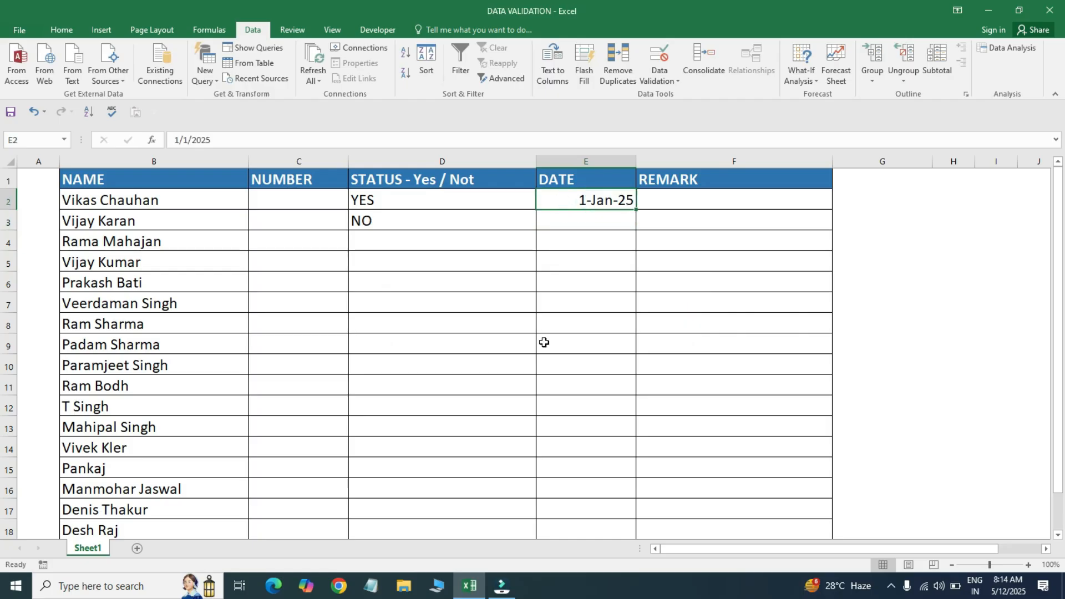
pyautogui.press('Delete')
# - Try Time (start 12:01) and Text length rules for E2, then close without applying
pyautogui.click(663, 81)
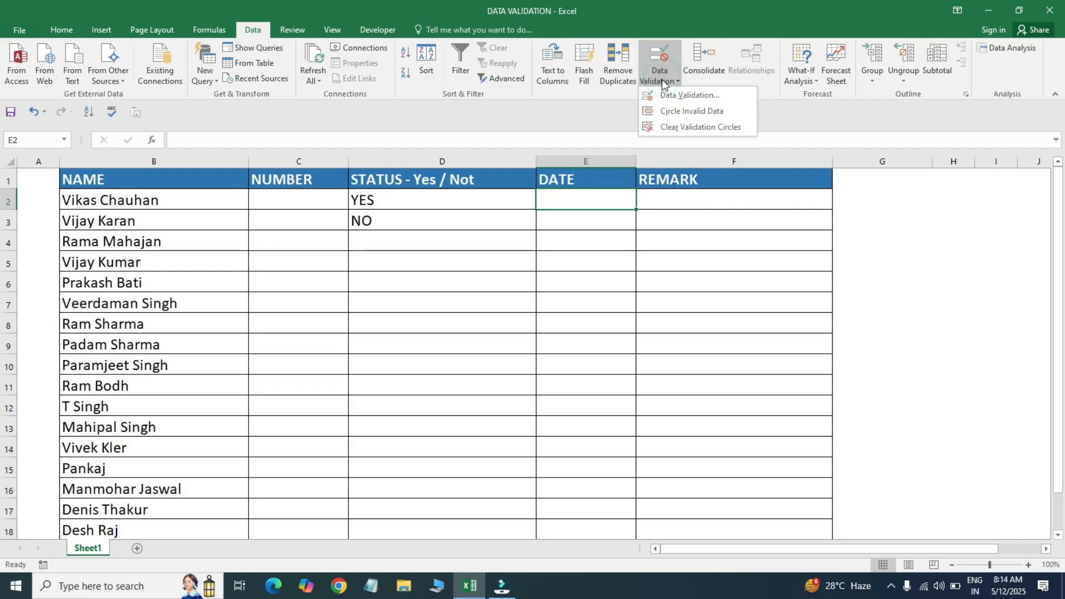
pyautogui.click(660, 98)
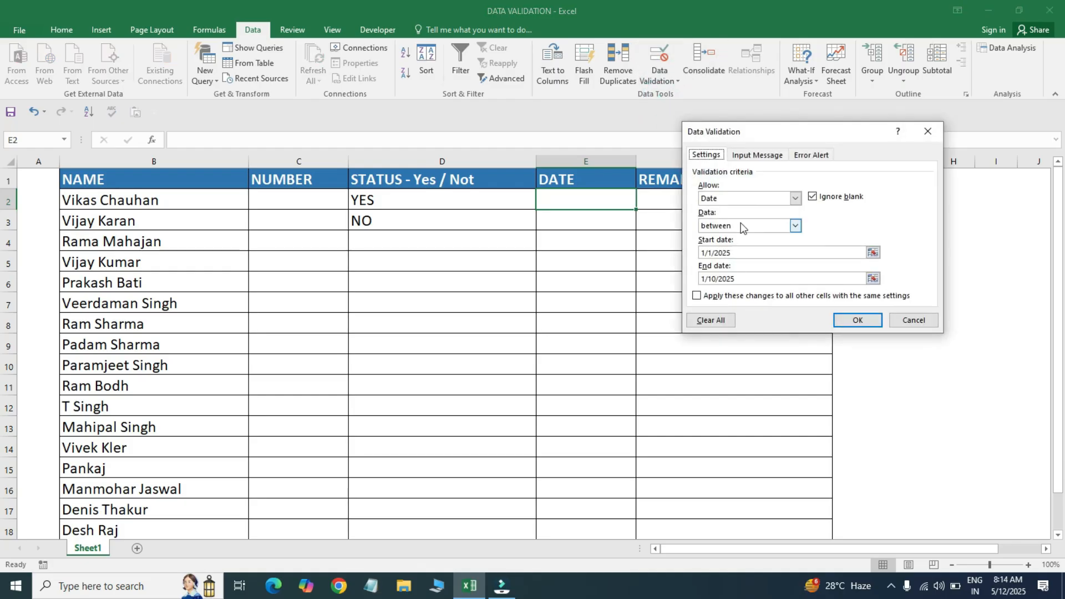
pyautogui.click(795, 200)
pyautogui.click(796, 199)
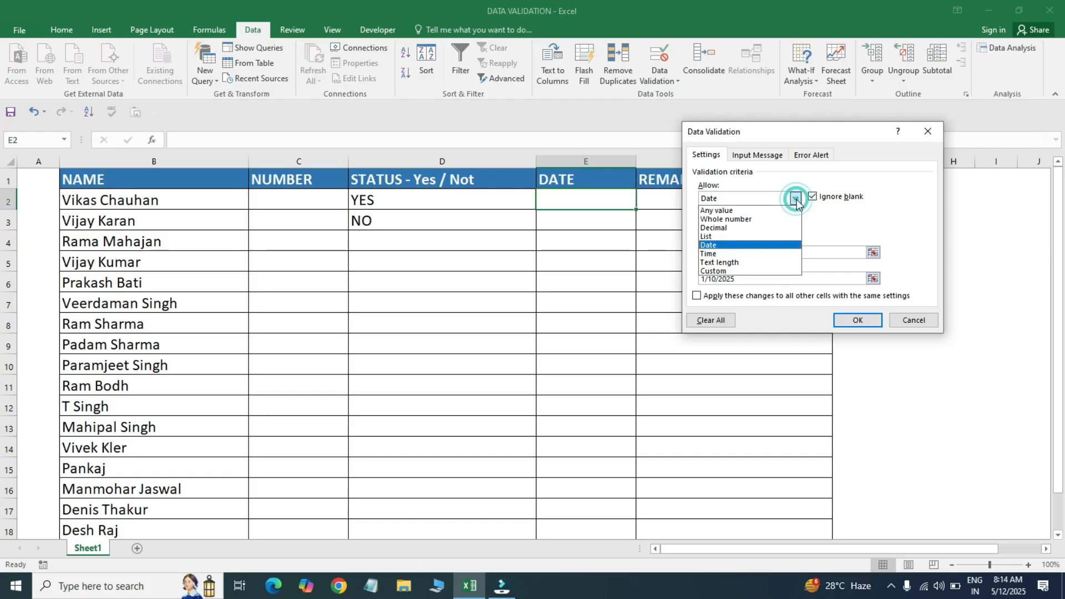
pyautogui.click(741, 254)
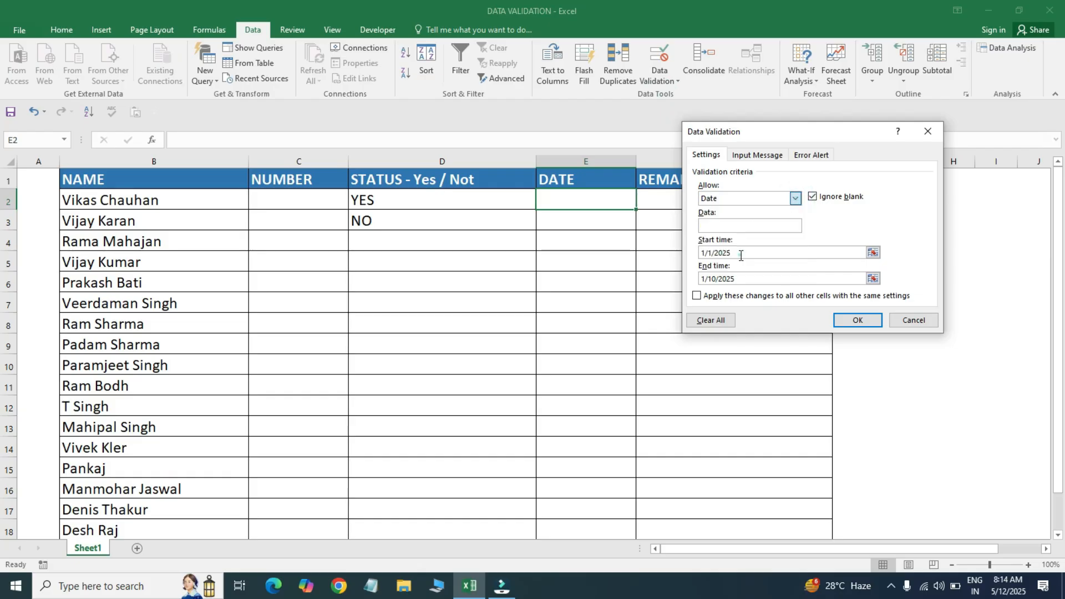
pyautogui.moveTo(830, 131); pyautogui.dragTo(358, 182)
pyautogui.doubleClick(249, 305)
pyautogui.write('12:01')
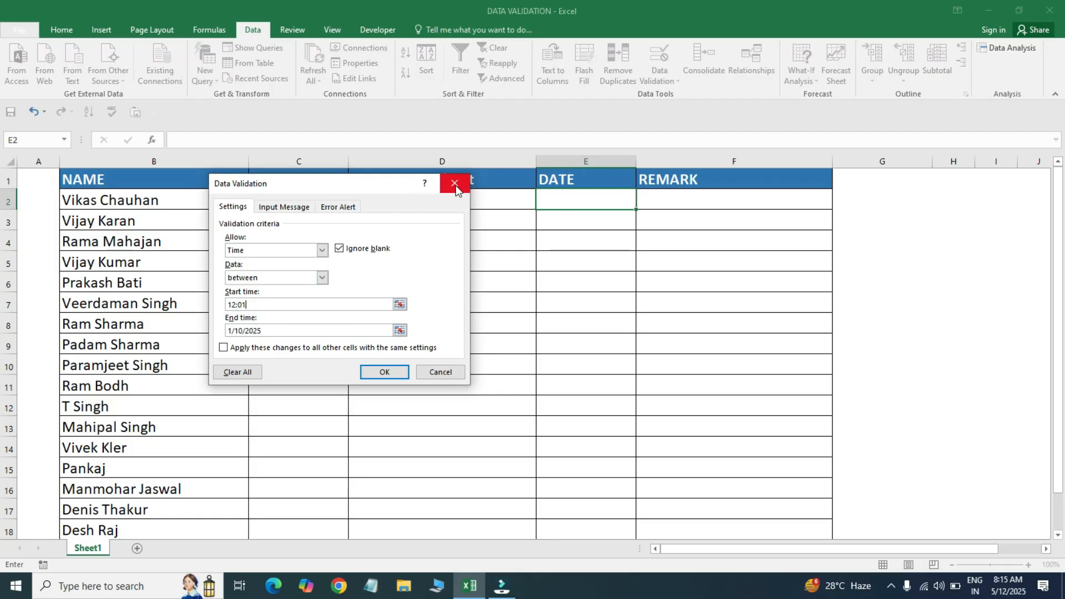
pyautogui.click(322, 250)
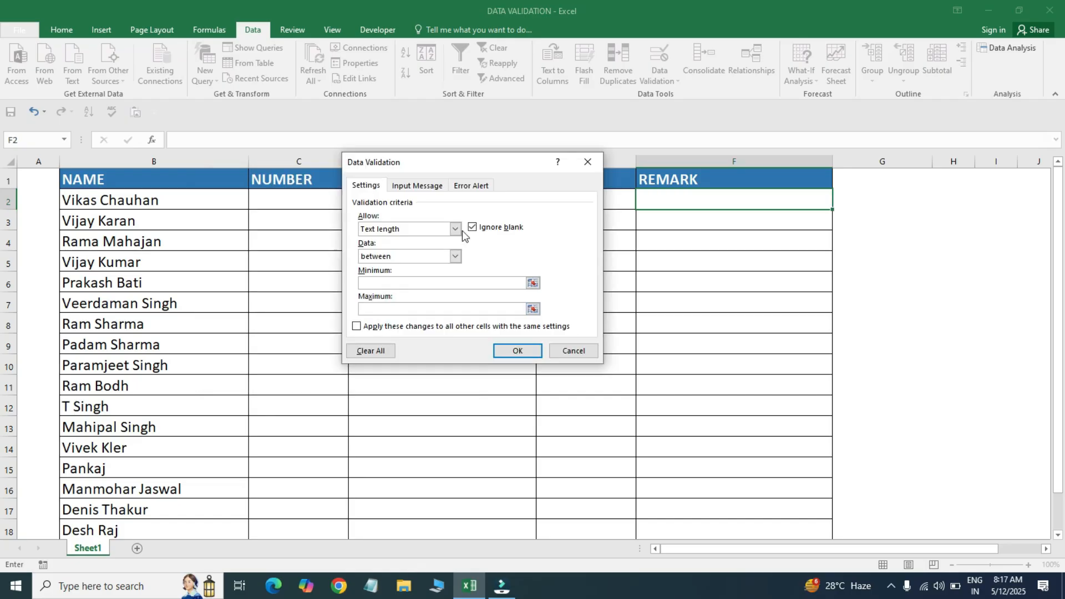
pyautogui.click(455, 229)
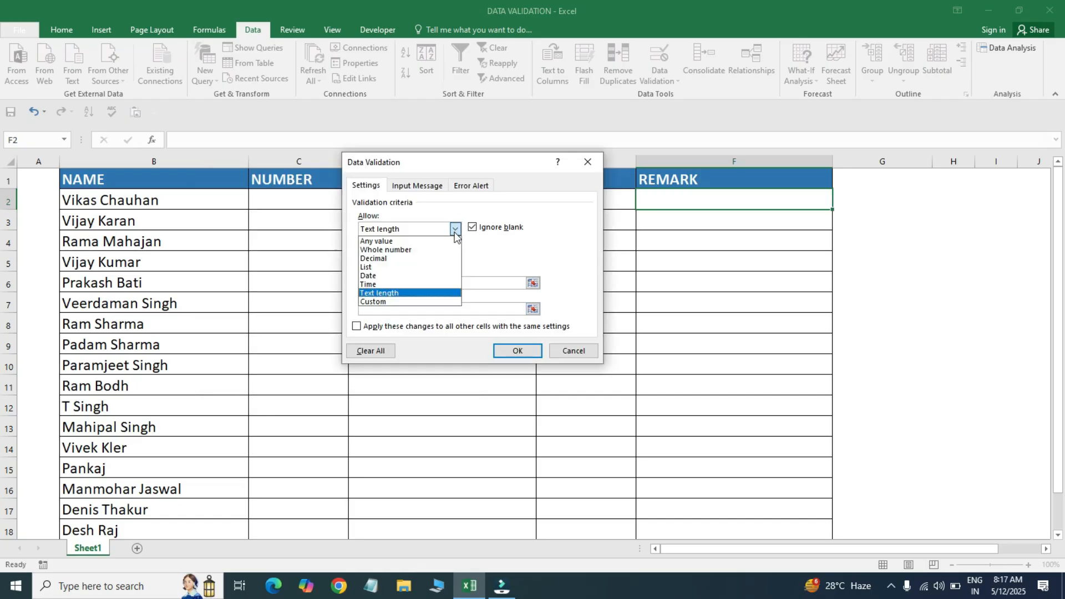
pyautogui.click(407, 293)
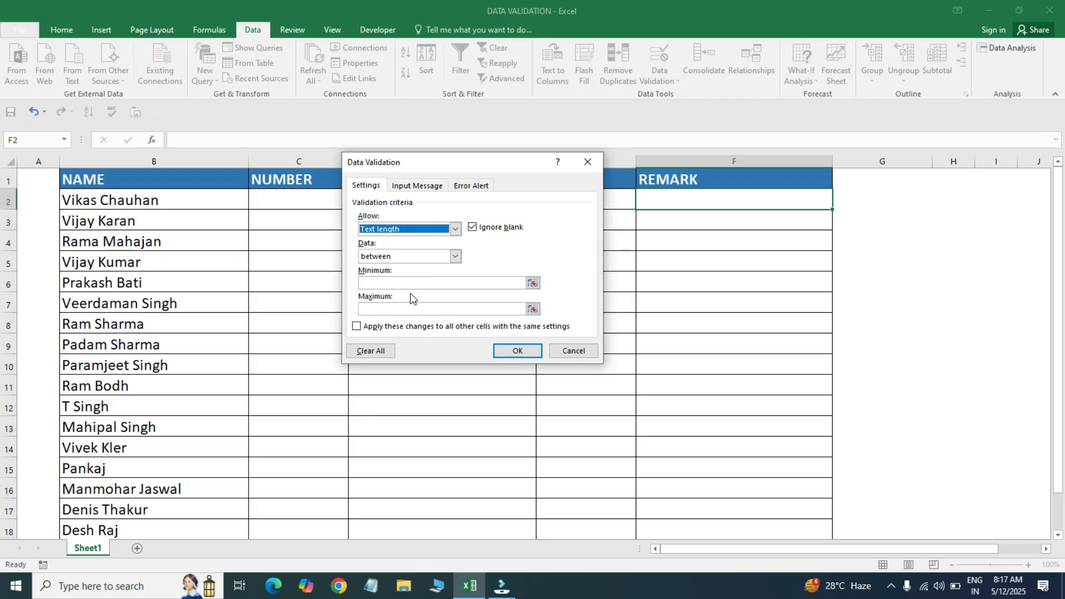
pyautogui.click(585, 161)
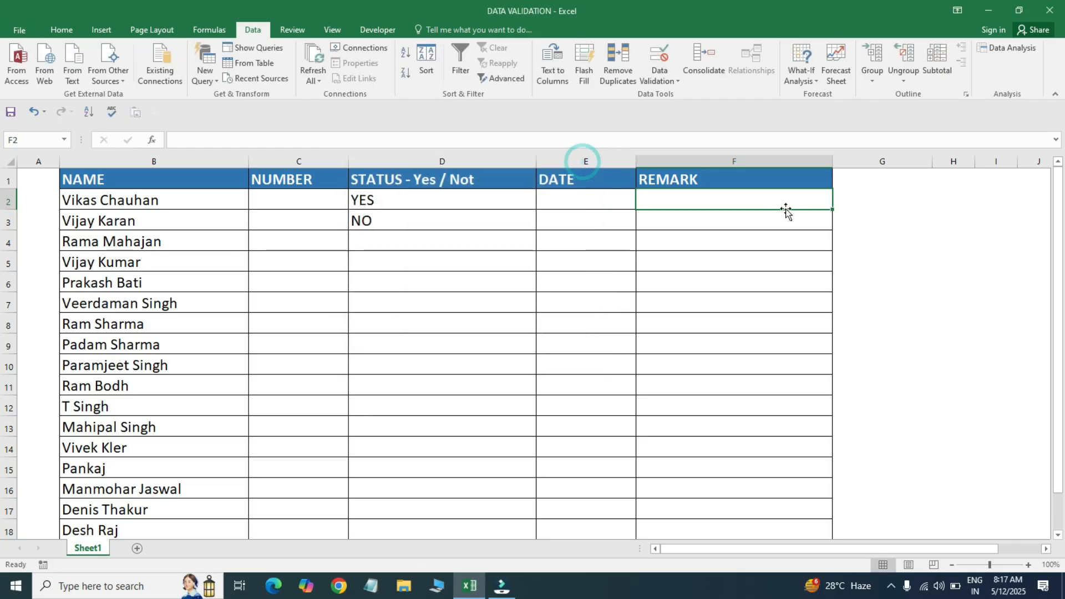
# - Enter a sample first name in G1 and a 'MY NAME IS …' sentence in G2
pyautogui.click(799, 240)
pyautogui.click(886, 163)
pyautogui.click(885, 184)
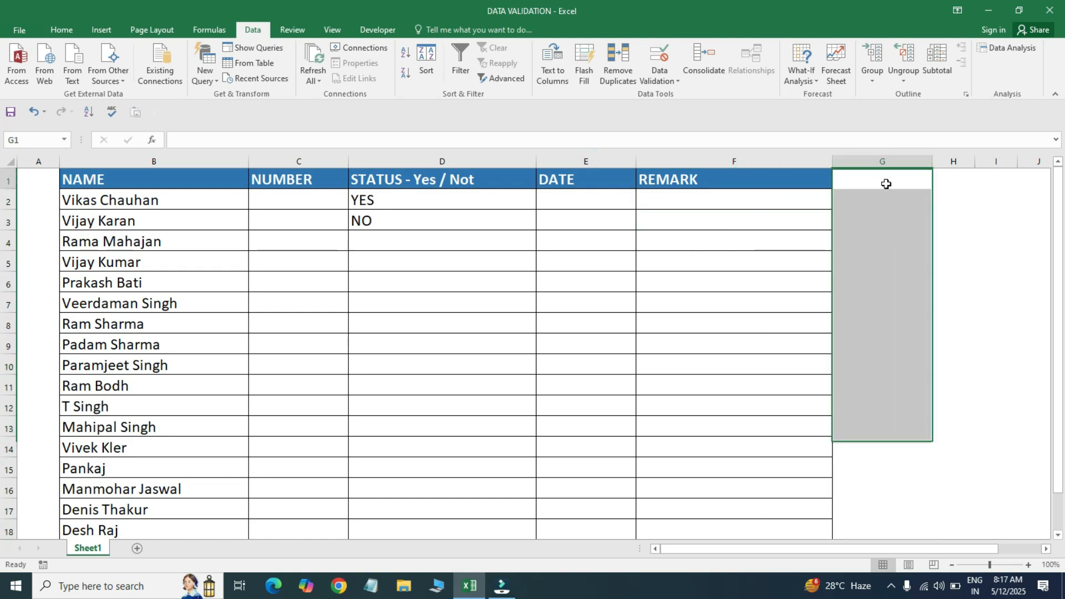
pyautogui.hscroll(3, 886, 183)
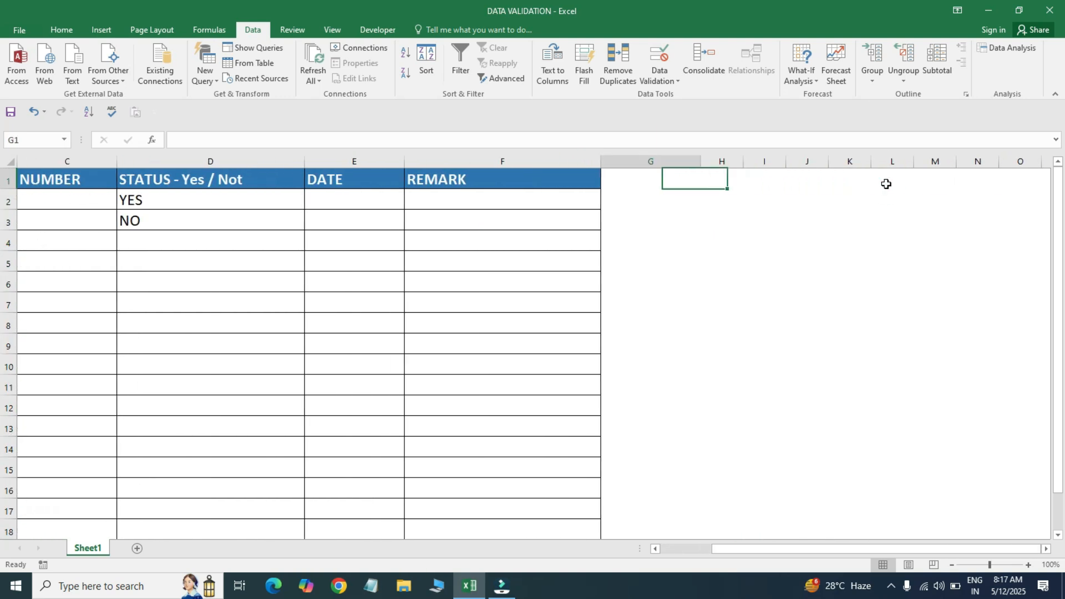
pyautogui.write('MANOJ')
pyautogui.press('Return')
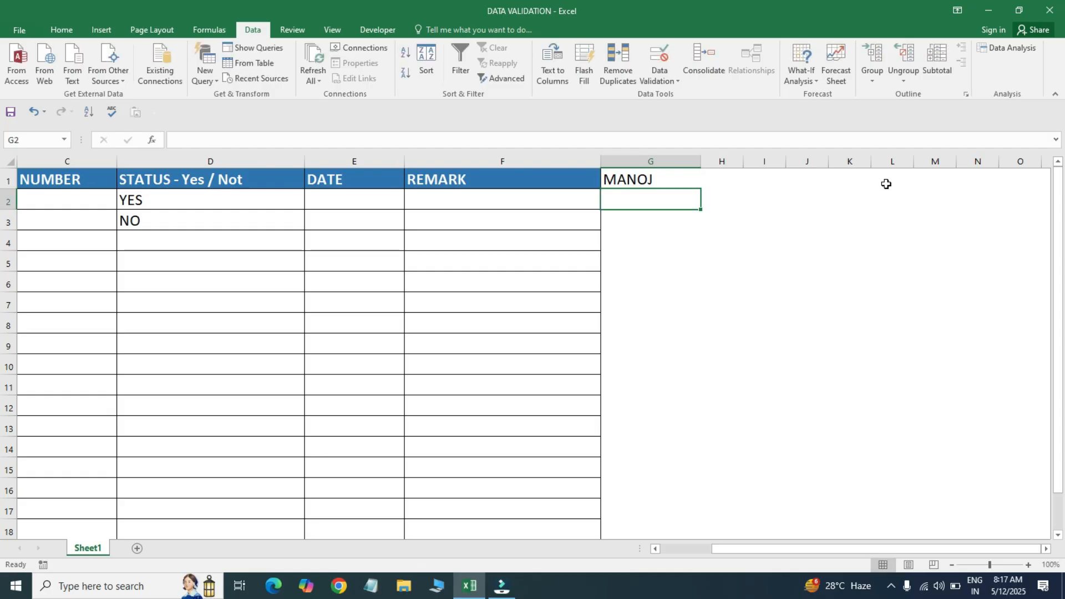
pyautogui.write('MY NAME IS MANOJ')
pyautogui.press('Return')
# - Put =LEN(G1) in I1 and copy it to I2, giving lengths 5 and 16
pyautogui.press('Up')
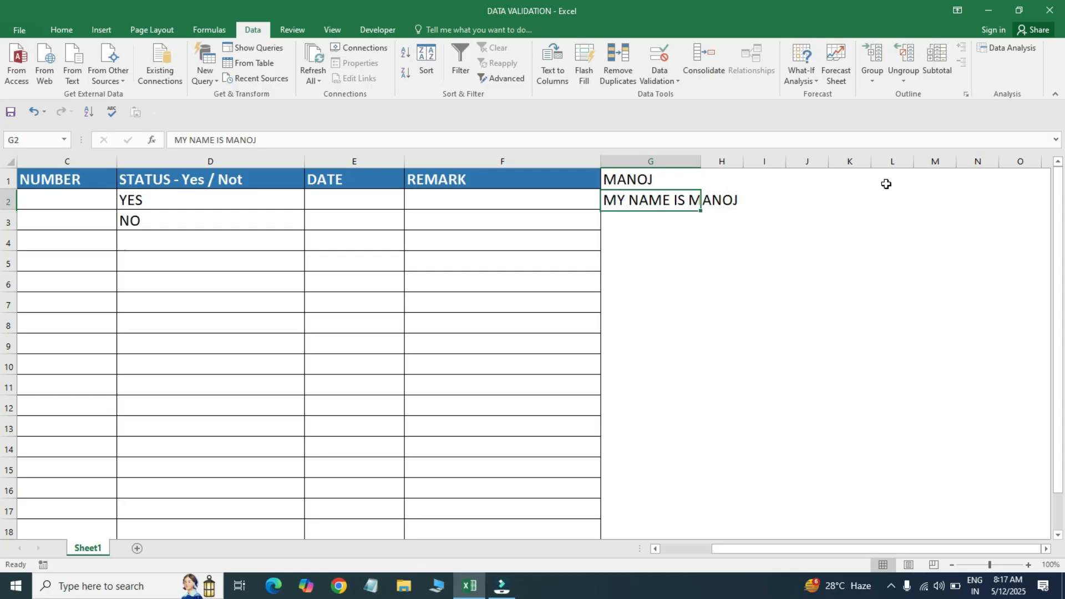
pyautogui.press('Up')
pyautogui.press('Right')
pyautogui.press('Right')
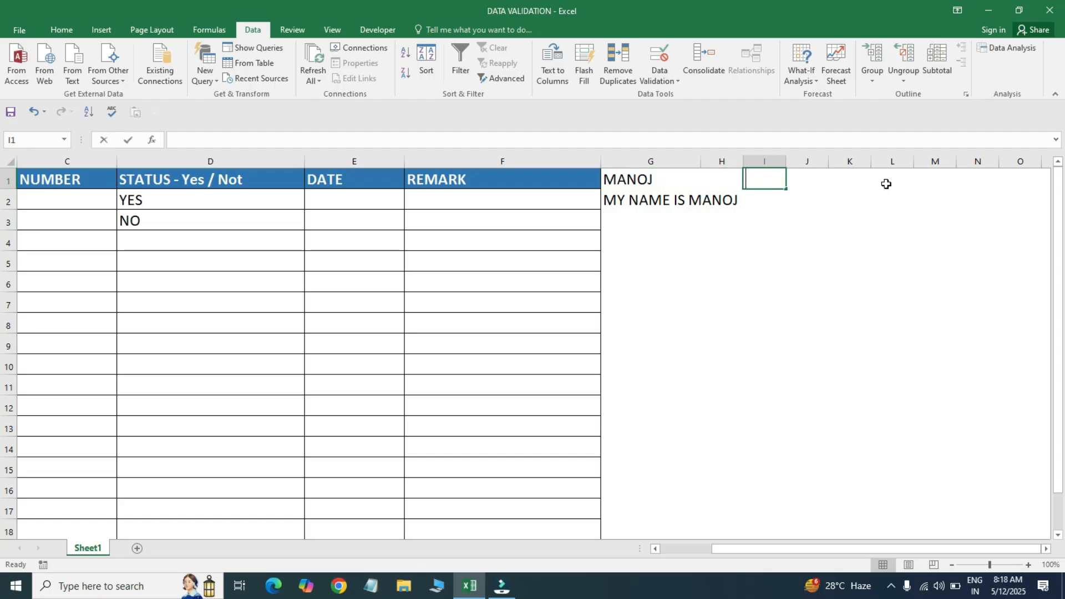
pyautogui.write('=LE')
pyautogui.press('Down')
pyautogui.press('Tab')
pyautogui.press('Left')
pyautogui.press('Left')
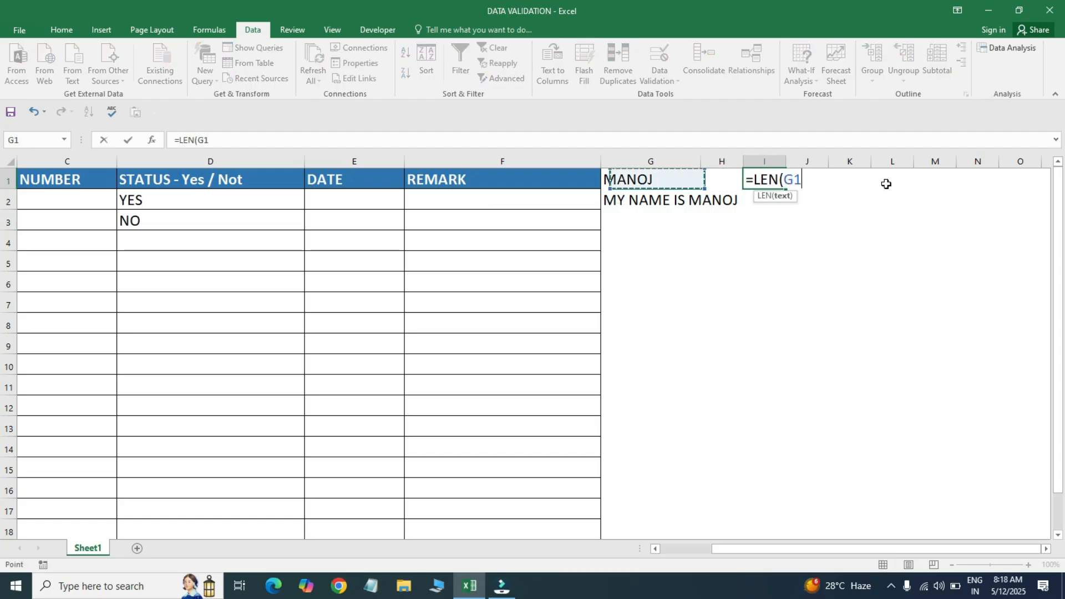
pyautogui.press('Return')
pyautogui.press('Up')
pyautogui.hotkey('ctrl', 'c')
pyautogui.press('Down')
pyautogui.press('Return')
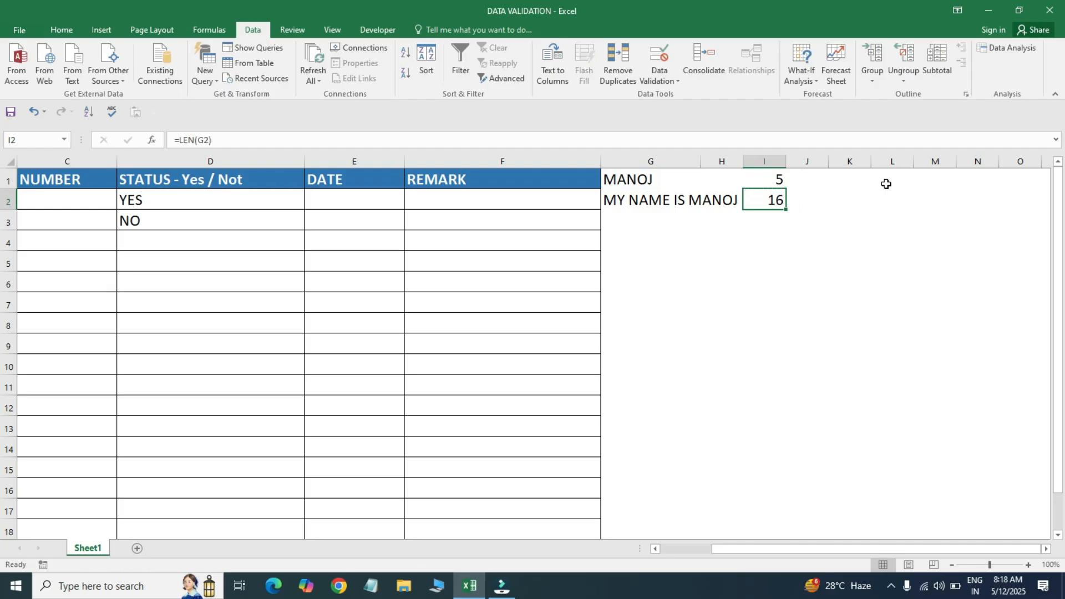
# - Review both sample texts against their LEN results, ending on the REMARK header F1
pyautogui.press('Up')
pyautogui.press('Left')
pyautogui.press('Left')
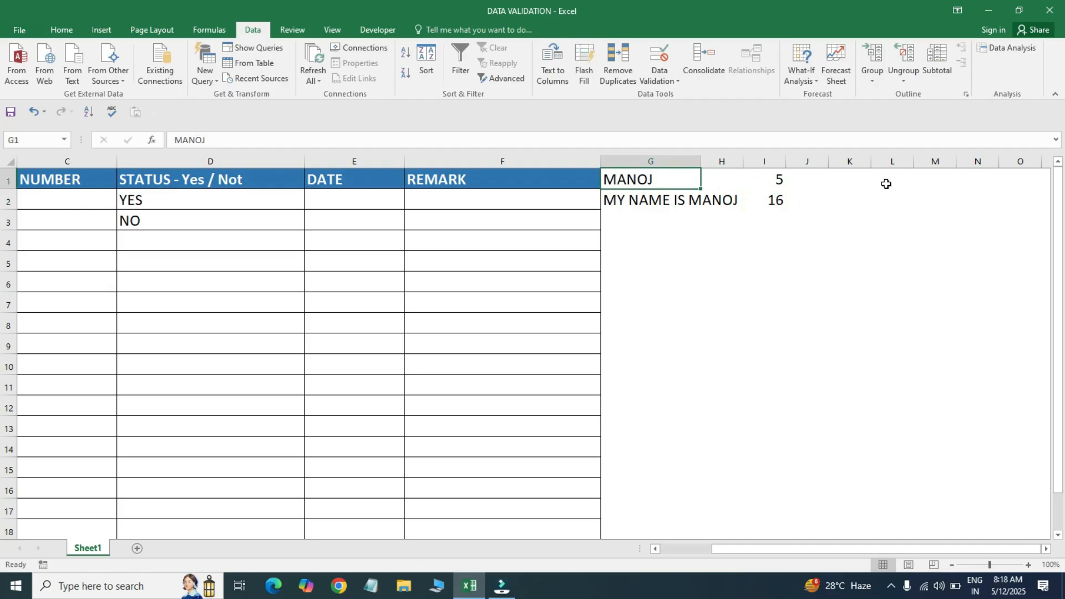
pyautogui.press('Right')
pyautogui.press('Right')
pyautogui.press('Left')
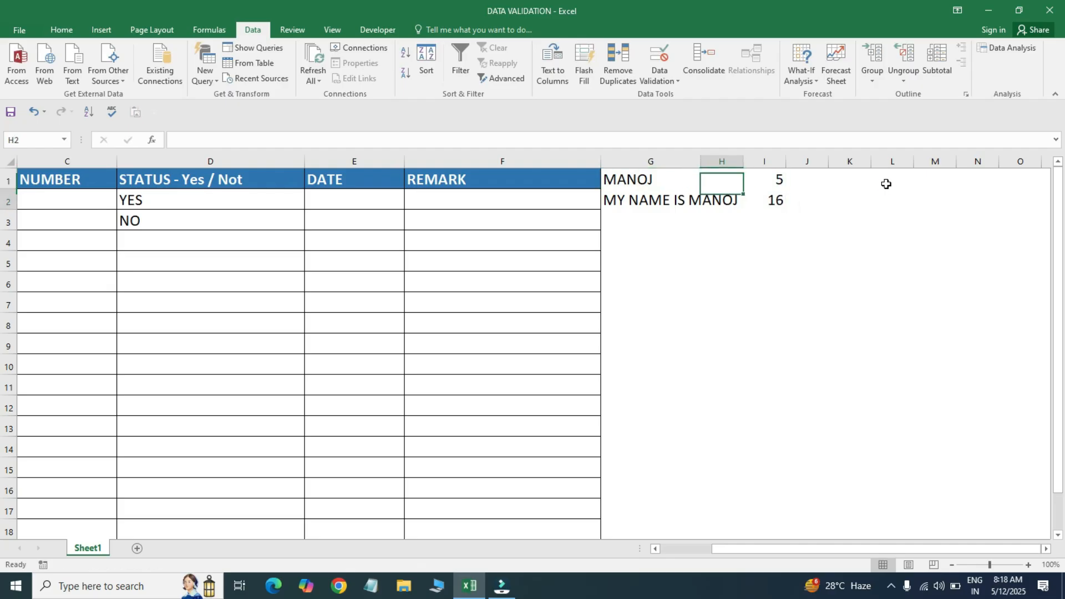
pyautogui.press('Down')
pyautogui.press('Left')
pyautogui.press('Right')
pyautogui.press('Right')
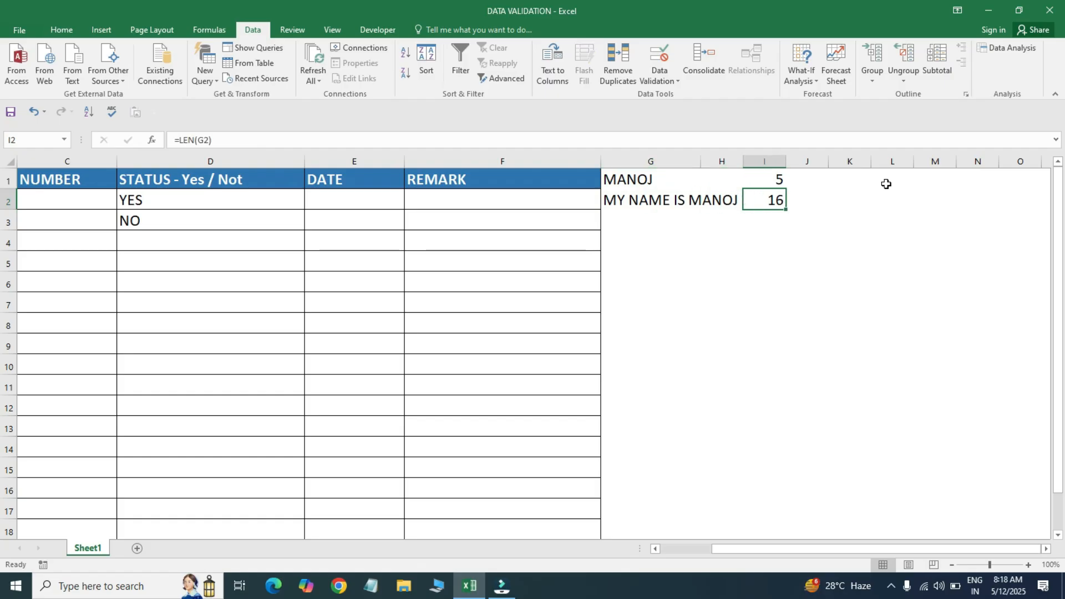
pyautogui.press('Up')
pyautogui.press('Left')
pyautogui.press('Left')
pyautogui.press('Left')
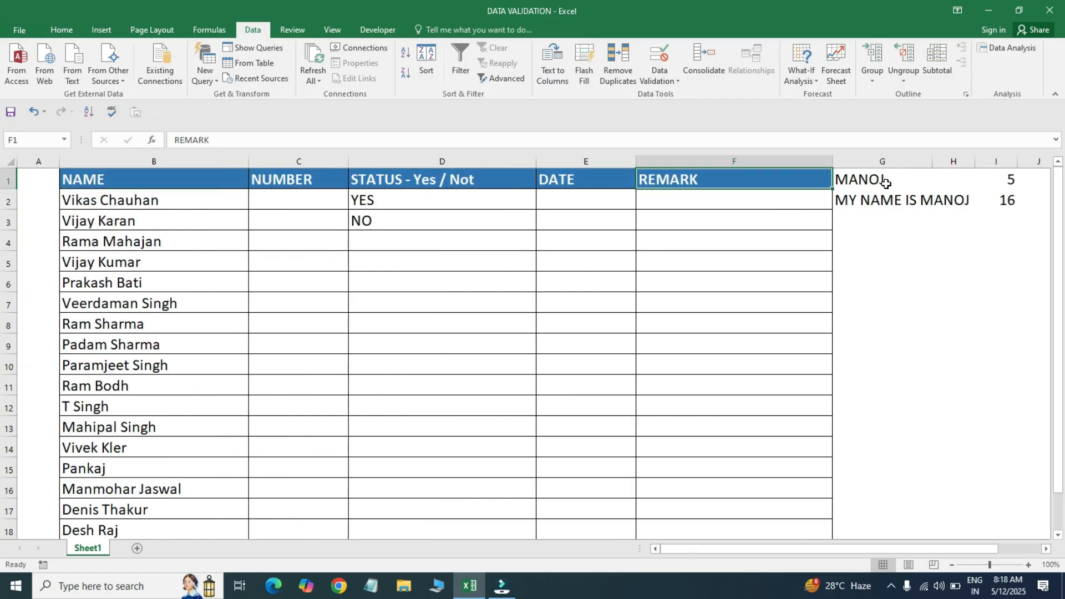
# - Select F2:F15 and give it a Text length rule between 5 and 16 characters
pyautogui.press('Right')
pyautogui.press('Left')
pyautogui.press('Down')
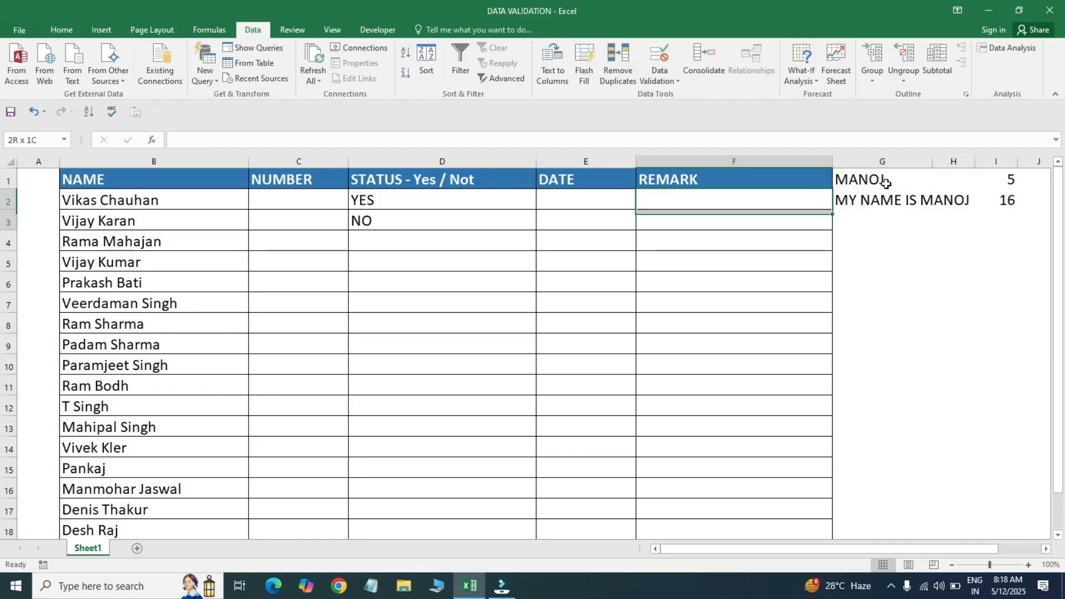
pyautogui.hotkey('shift', 'Down')
pyautogui.hotkey('shift', 'Down')
pyautogui.hotkey('shift', 'Down')
pyautogui.hotkey('shift', 'Down')
pyautogui.hotkey('shift', 'Down')
pyautogui.hotkey('shift', 'Down')
pyautogui.hotkey('shift', 'Down')
pyautogui.hotkey('shift', 'Down')
pyautogui.hotkey('shift', 'Down')
pyautogui.hotkey('shift', 'Down')
pyautogui.hotkey('shift', 'Down')
pyautogui.hotkey('shift', 'Down')
pyautogui.hotkey('shift', 'Down')
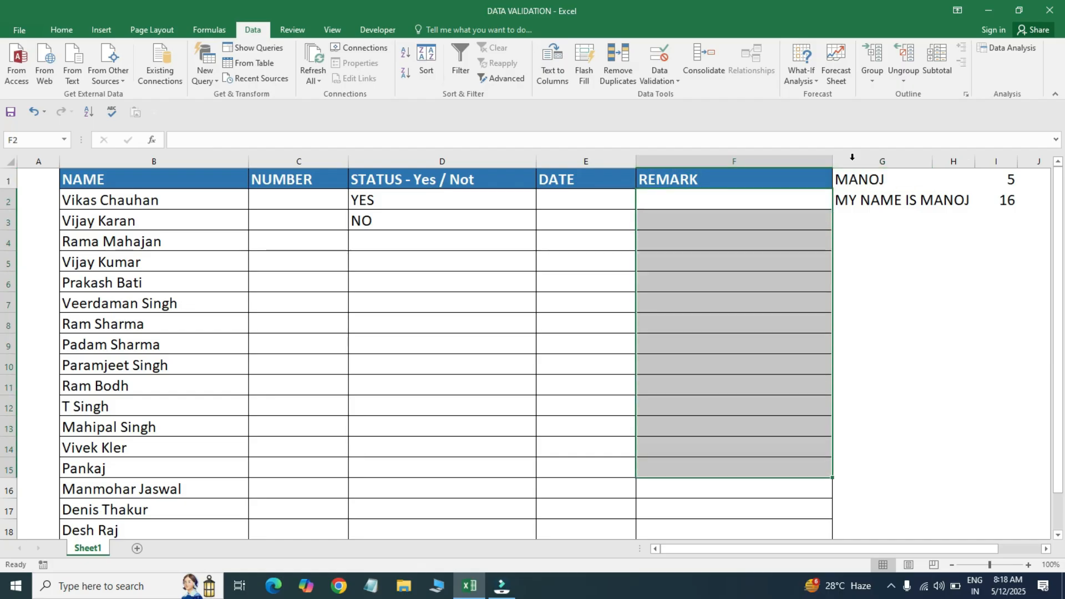
pyautogui.click(670, 80)
pyautogui.click(687, 95)
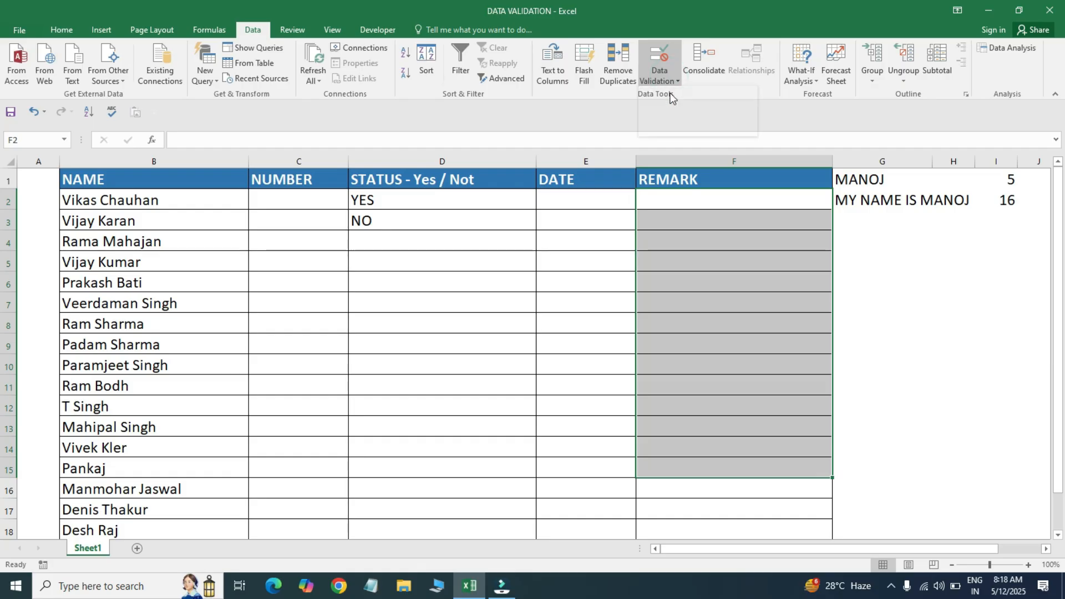
pyautogui.click(511, 335)
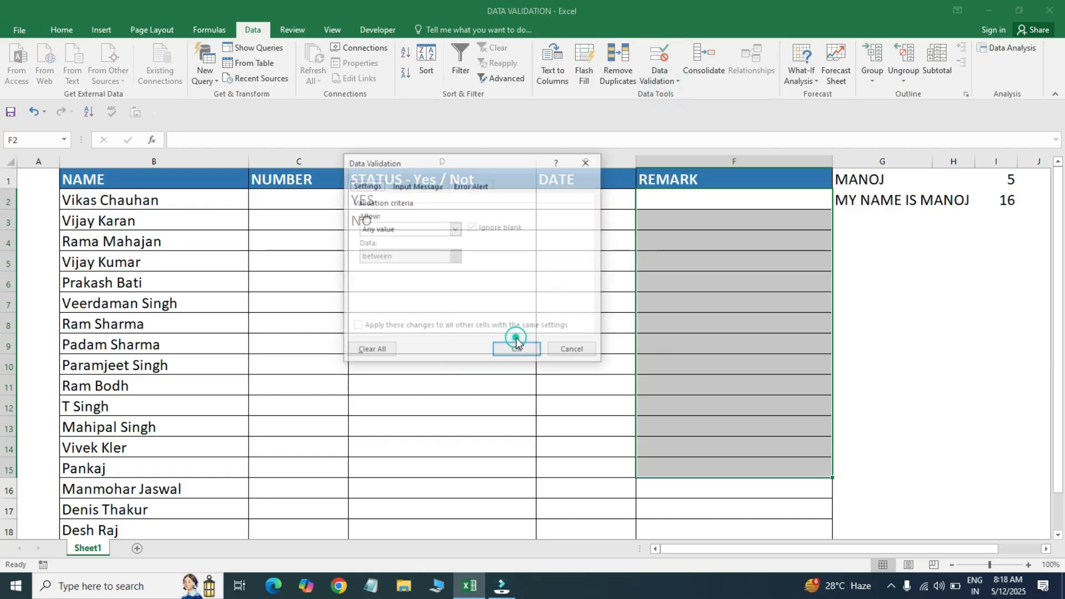
pyautogui.click(454, 229)
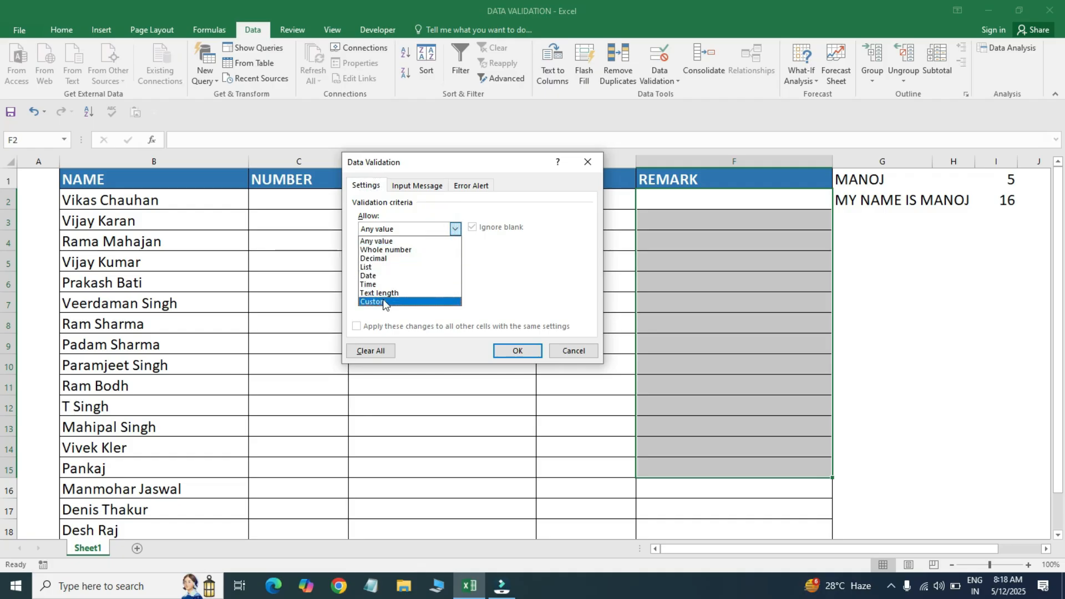
pyautogui.click(408, 292)
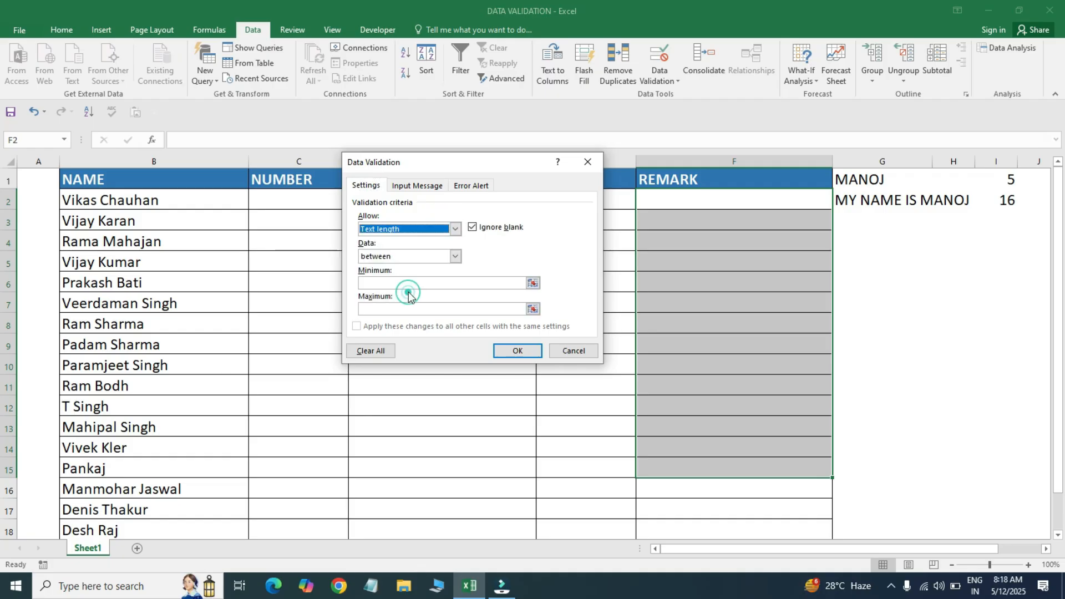
pyautogui.click(392, 284)
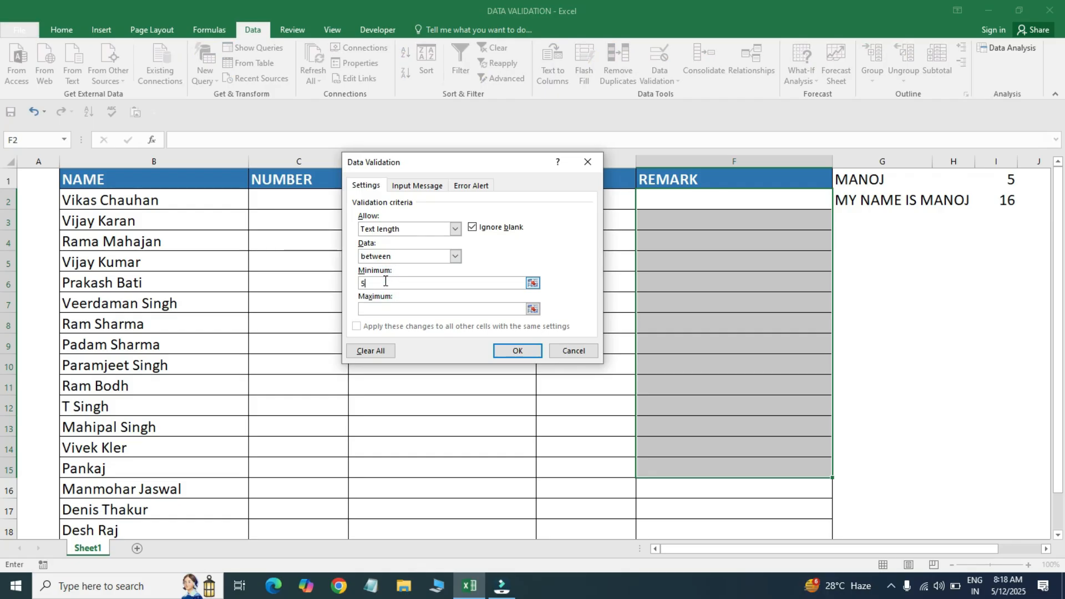
pyautogui.click(390, 307)
pyautogui.click(517, 349)
pyautogui.click(683, 199)
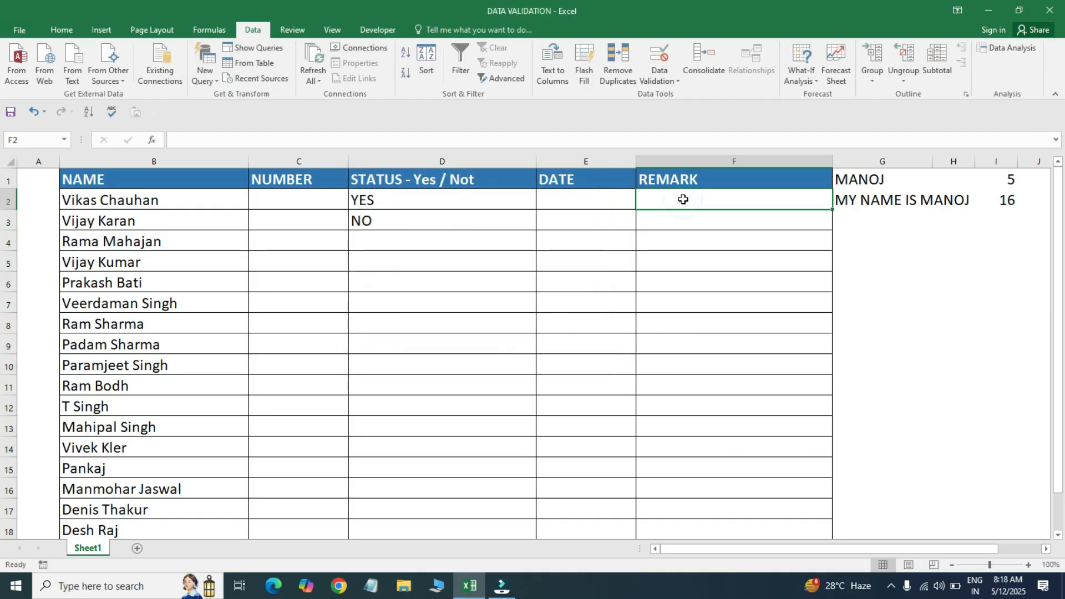
# - Enter the 5-letter sample name in F2 and the 16-character sentence in F3
pyautogui.write('MANOJ')
pyautogui.press('Return')
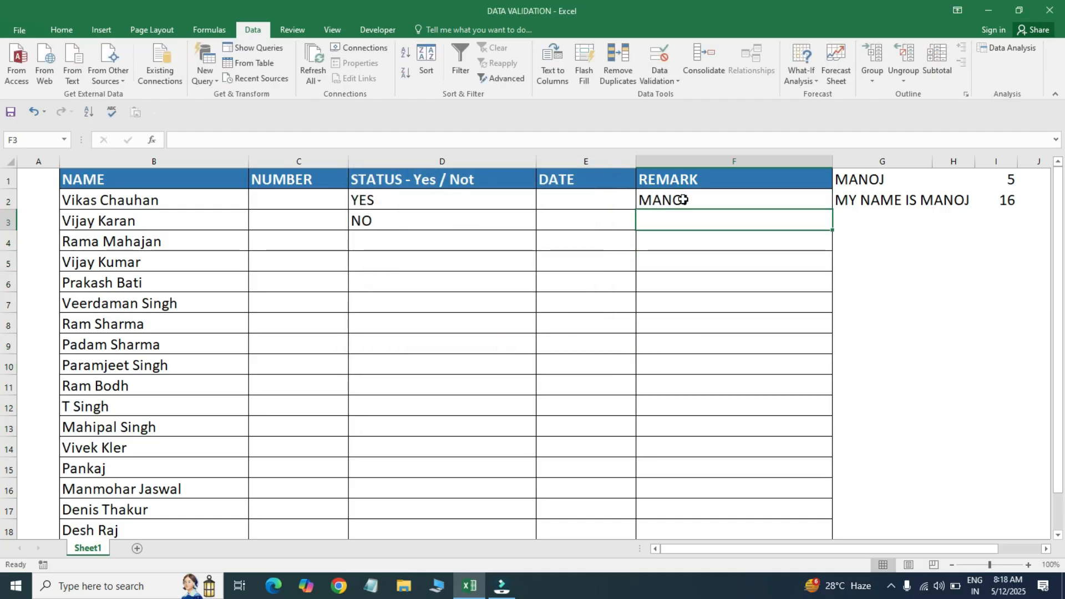
pyautogui.write('MAY')
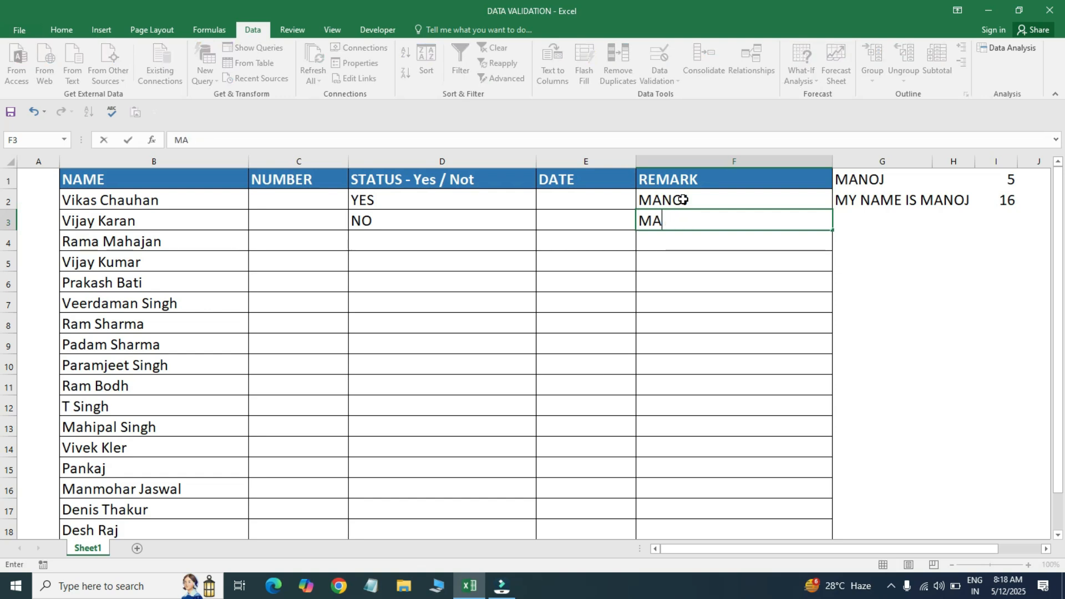
pyautogui.press('BackSpace')
pyautogui.write('Y NAME IS MANOJ')
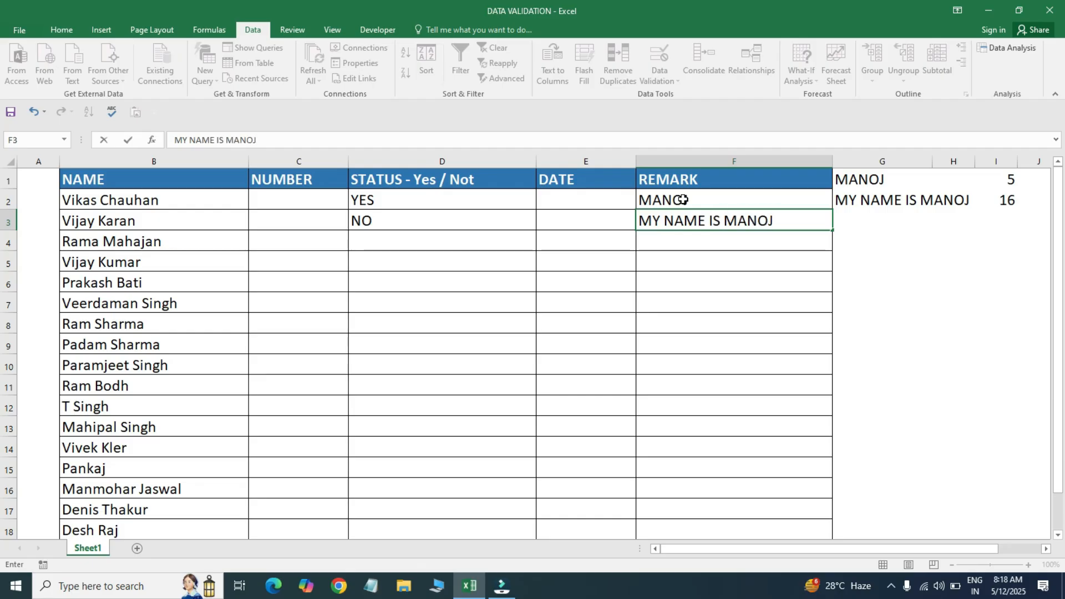
pyautogui.press('Return')
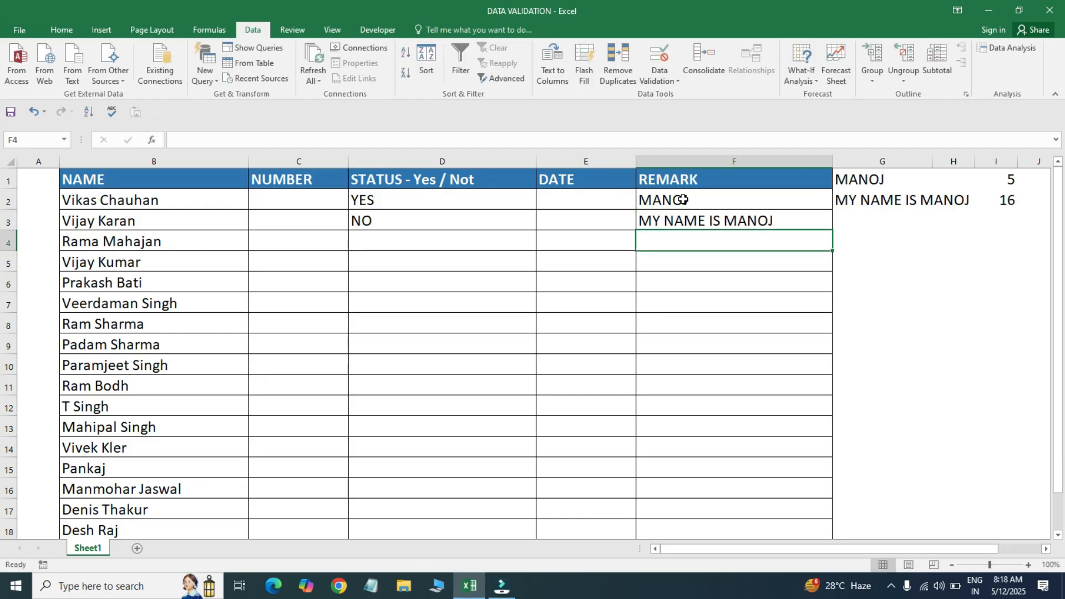
# - Confirm AB and an overlong full-name sentence are both rejected by the length rule
pyautogui.write('AB')
pyautogui.press('Return')
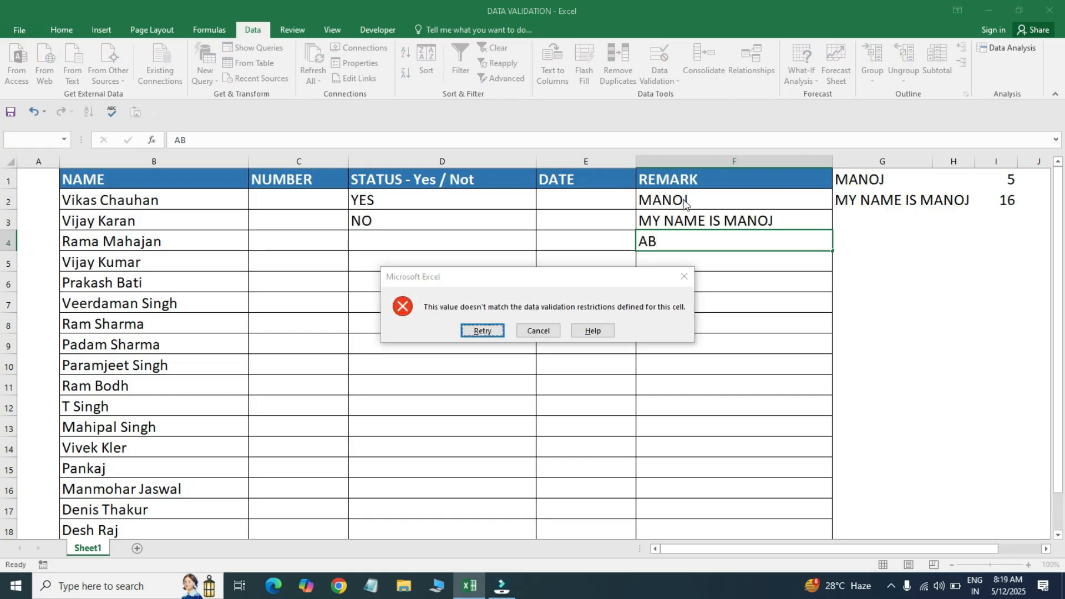
pyautogui.press('Escape')
pyautogui.press('Down')
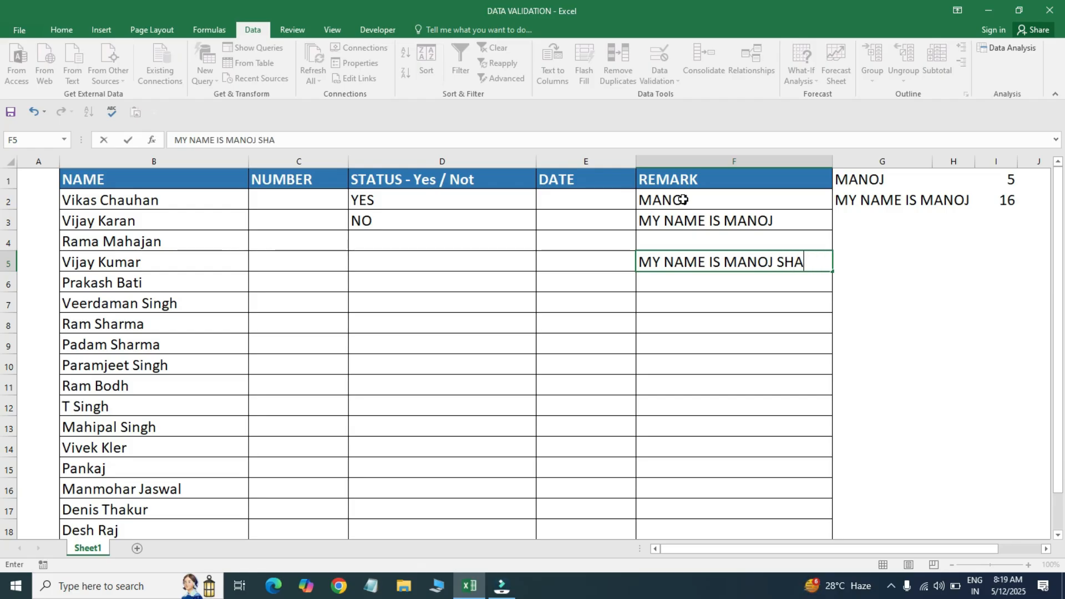
pyautogui.press('Return')
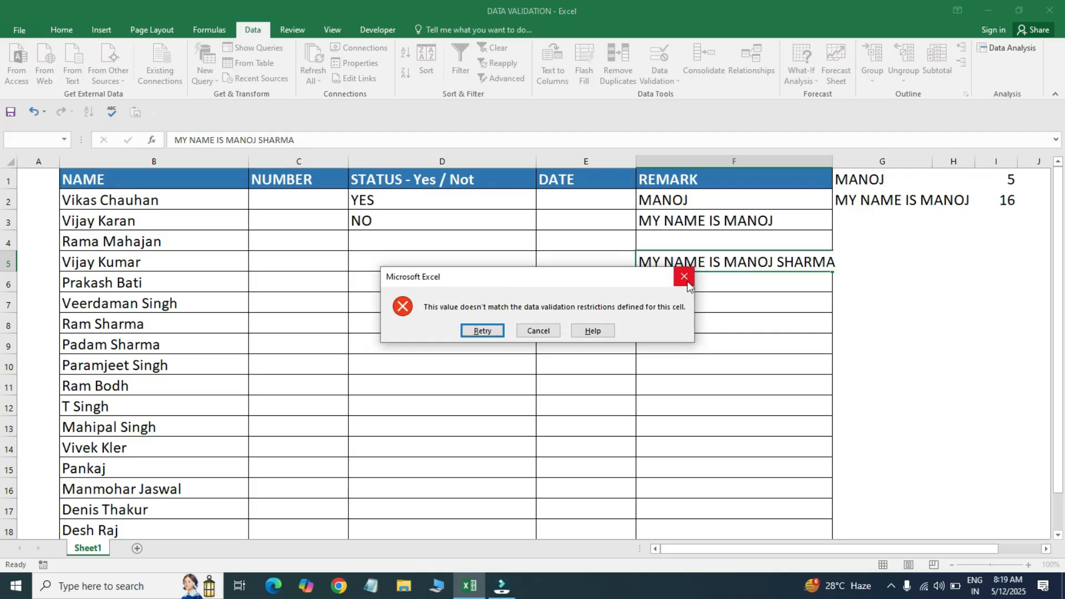
pyautogui.click(684, 277)
pyautogui.moveTo(738, 172); pyautogui.dragTo(747, 251)
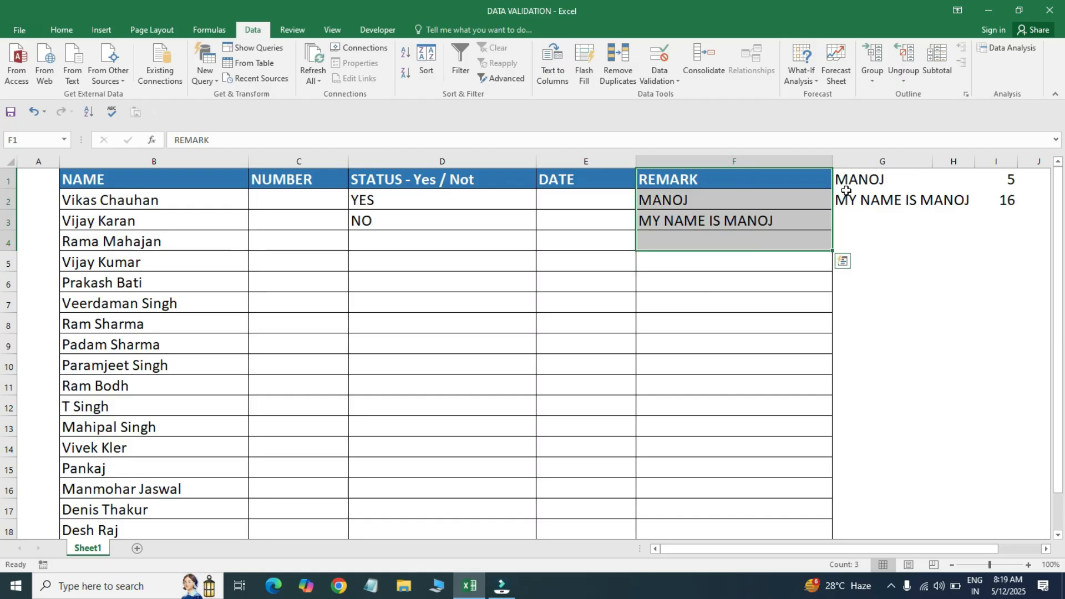
# - Clear the sample text and length counts in columns G to I
pyautogui.click(756, 202)
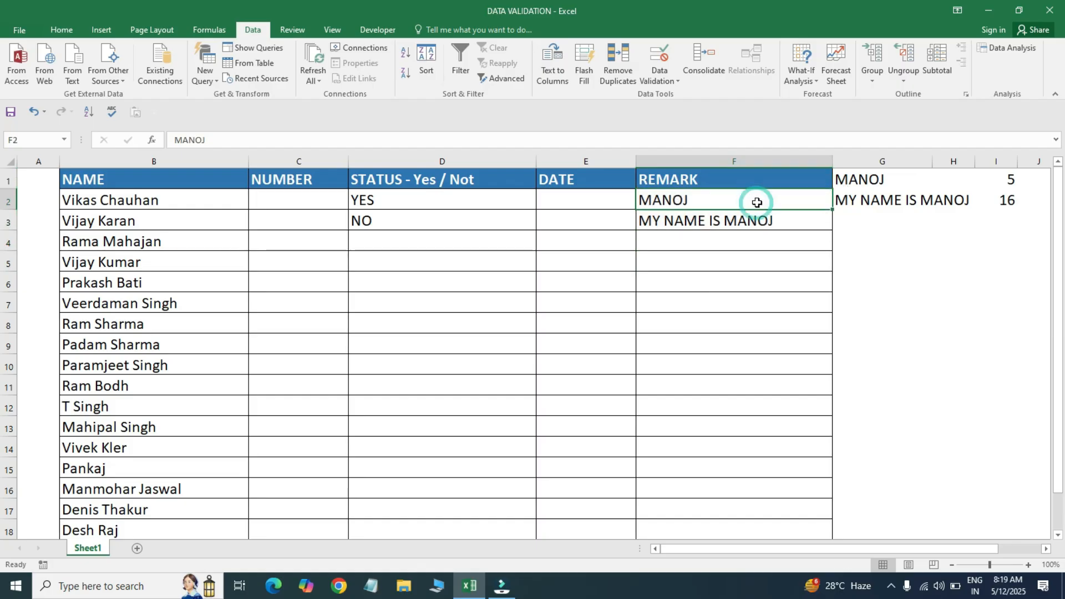
pyautogui.moveTo(873, 162); pyautogui.dragTo(967, 164)
pyautogui.hotkey('shift', 'Right')
pyautogui.press('Delete')
pyautogui.press('Left')
pyautogui.press('Left')
pyautogui.press('Down')
pyautogui.press('Right')
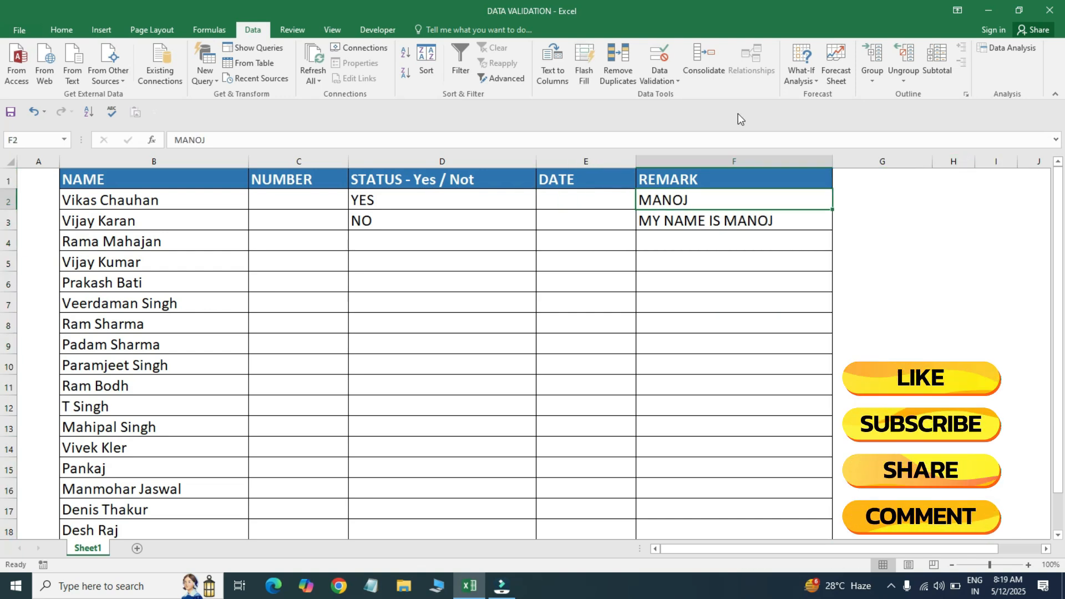
# - Review the REMARK cell's validation rule and close it without saving changes
pyautogui.click(659, 53)
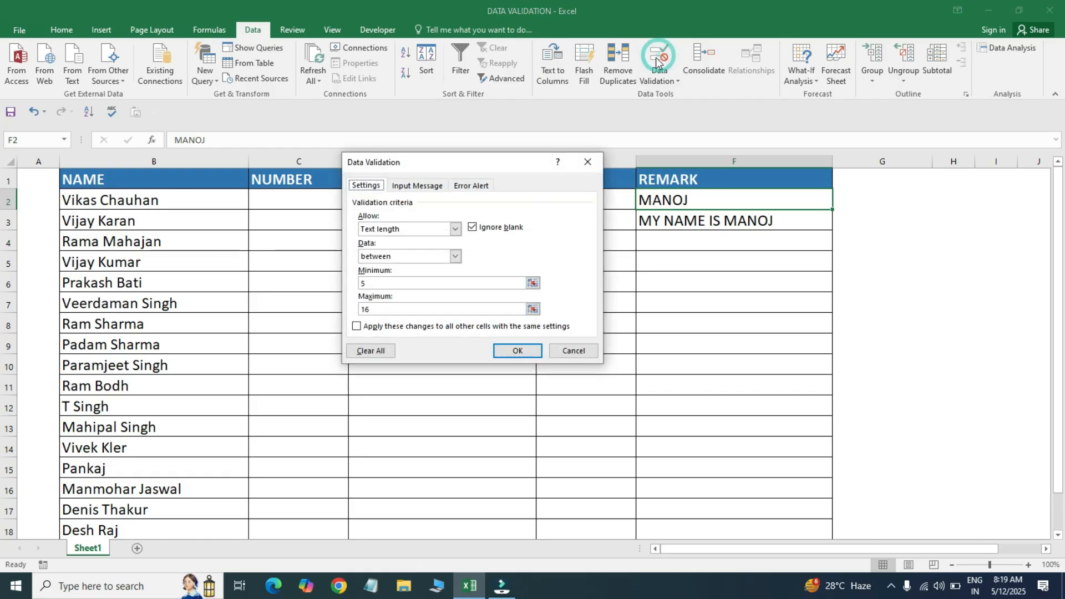
pyautogui.click(454, 228)
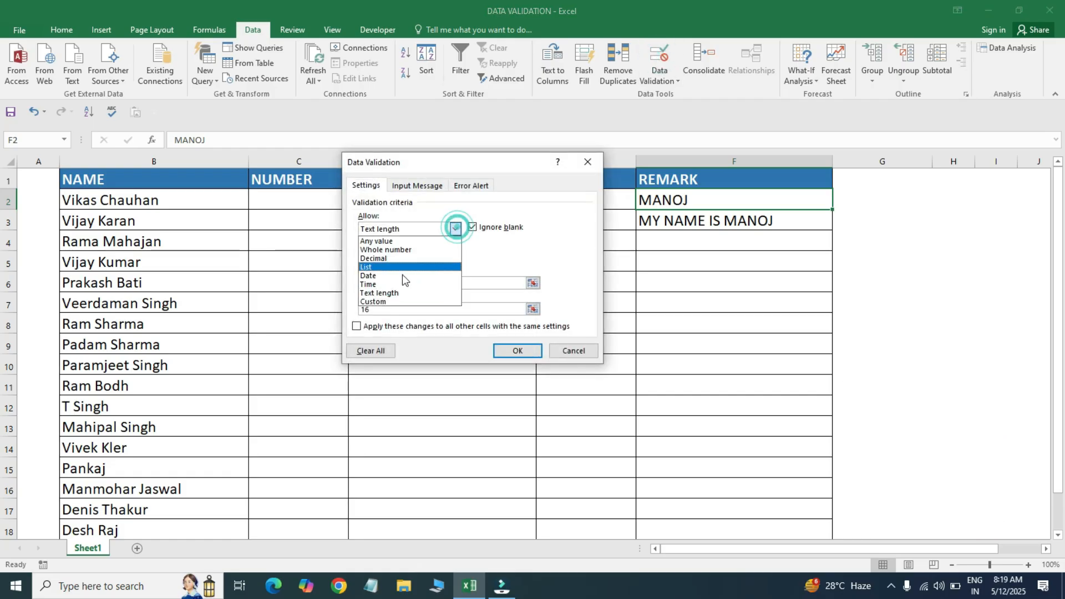
pyautogui.click(408, 303)
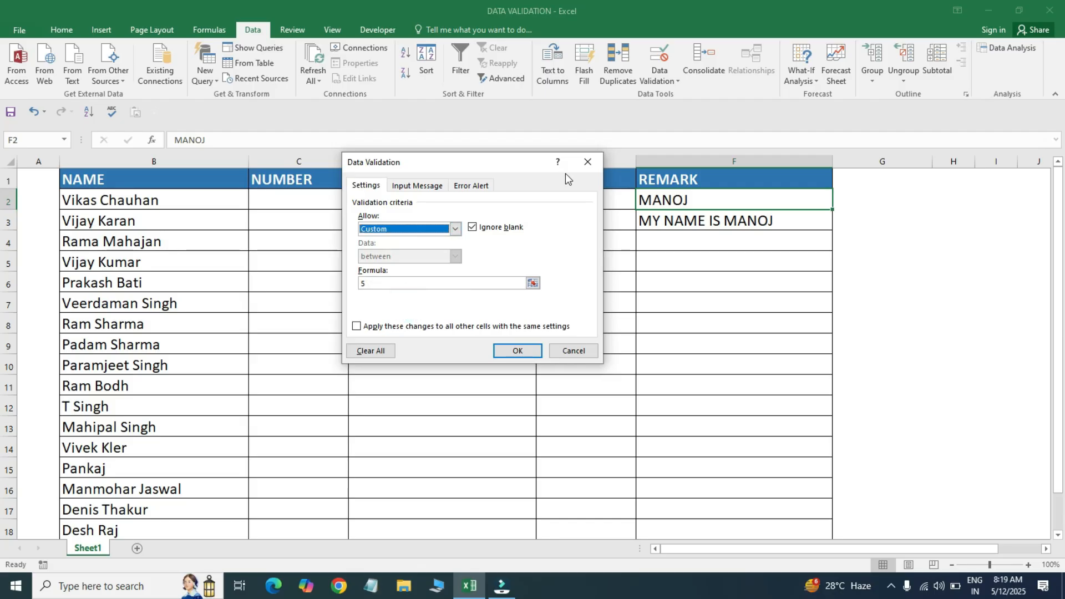
pyautogui.click(390, 284)
pyautogui.press('BackSpace')
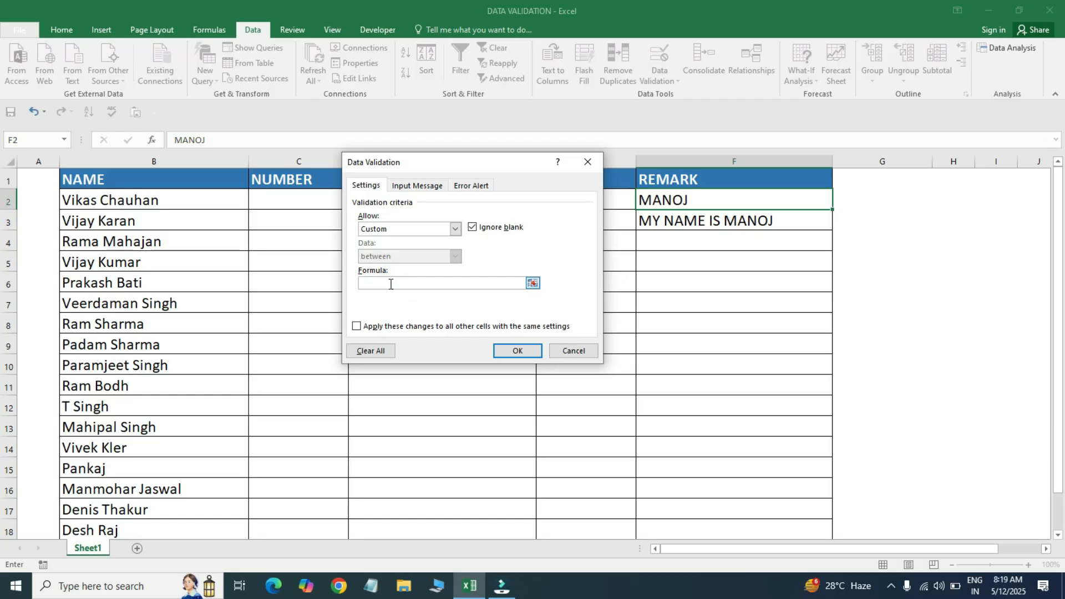
pyautogui.click(587, 161)
# - Delete the two remarks in F2:F3
pyautogui.click(661, 217)
pyautogui.moveTo(670, 202); pyautogui.dragTo(676, 224)
pyautogui.press('Delete')
pyautogui.press('Left')
pyautogui.press('Left')
pyautogui.press('Left')
pyautogui.press('Left')
pyautogui.press('Right')
# - Enter 1 to 4 in NUMBER cells C2:C5, cancelling the rejected entry 7
pyautogui.write('1')
pyautogui.press('Return')
pyautogui.write('2')
pyautogui.press('Return')
pyautogui.write('3')
pyautogui.press('Return')
pyautogui.write('4')
pyautogui.press('Return')
pyautogui.write('5')
pyautogui.press('BackSpace')
pyautogui.write('7')
pyautogui.press('Escape')
# - Select C2:C6 and bring up its Data Validation rule
pyautogui.press('Up')
pyautogui.press('Up')
pyautogui.press('Up')
pyautogui.press('Up')
pyautogui.hotkey('shift', 'Down')
pyautogui.hotkey('shift', 'Down')
pyautogui.hotkey('shift', 'Down')
pyautogui.hotkey('shift', 'Down')
pyautogui.hotkey('alt', 'a')
pyautogui.press('v')
pyautogui.press('v')
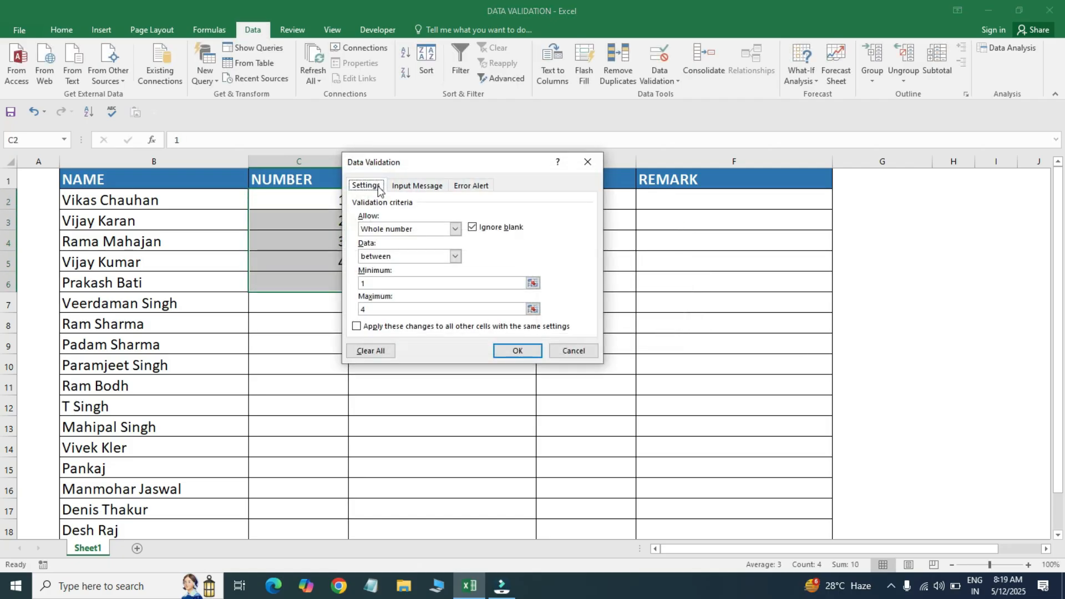
# - Clear the NUMBER validation rule from all cells and delete the numbers in C2:C5
pyautogui.click(357, 328)
pyautogui.click(372, 353)
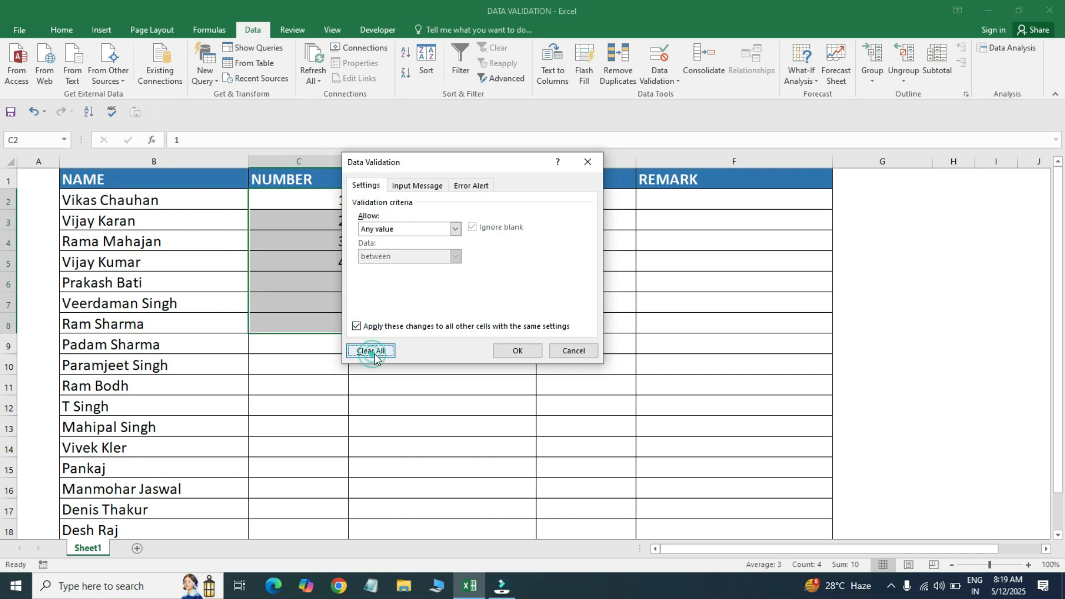
pyautogui.click(518, 350)
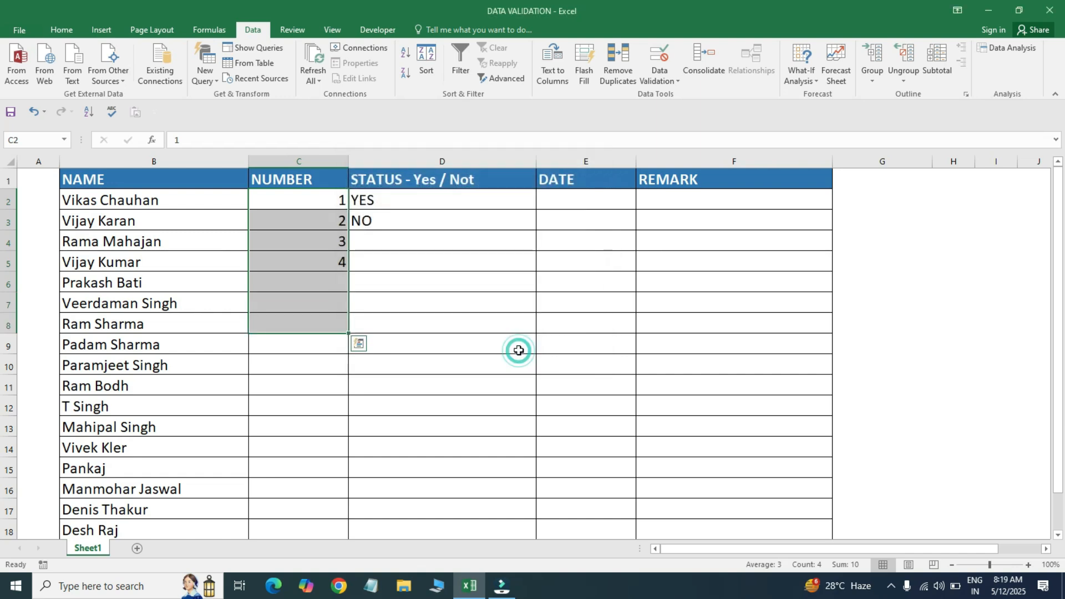
pyautogui.press('Delete')
# - Fill NUMBER cells C2:C11 with the series 1 to 10
pyautogui.click(262, 209)
pyautogui.write('1')
pyautogui.press('Return')
pyautogui.moveTo(262, 207); pyautogui.dragTo(262, 209)
pyautogui.hotkey('shift', 'Down')
pyautogui.hotkey('shift', 'Down')
pyautogui.hotkey('shift', 'Down')
pyautogui.hotkey('shift', 'Down')
pyautogui.hotkey('shift', 'Down')
pyautogui.hotkey('shift', 'Down')
pyautogui.hotkey('shift', 'Down')
pyautogui.hotkey('shift', 'Down')
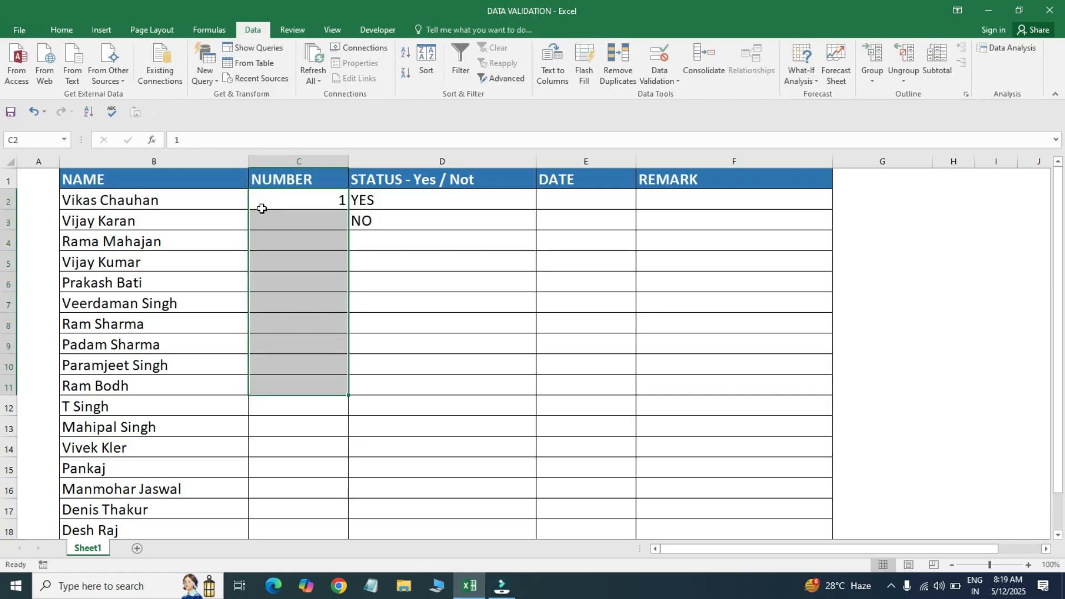
pyautogui.hotkey('ctrl', 'e')
pyautogui.press('Right')
# - Delete the YES and NO statuses in D2:D3
pyautogui.hotkey('shift', 'Down')
pyautogui.press('Delete')
pyautogui.press('Right')
pyautogui.press('Left')
# - Select the numbers C2:C11 and bring up Data Validation for them
pyautogui.click(261, 208)
pyautogui.hotkey('ctrl', 'shift', 'Down')
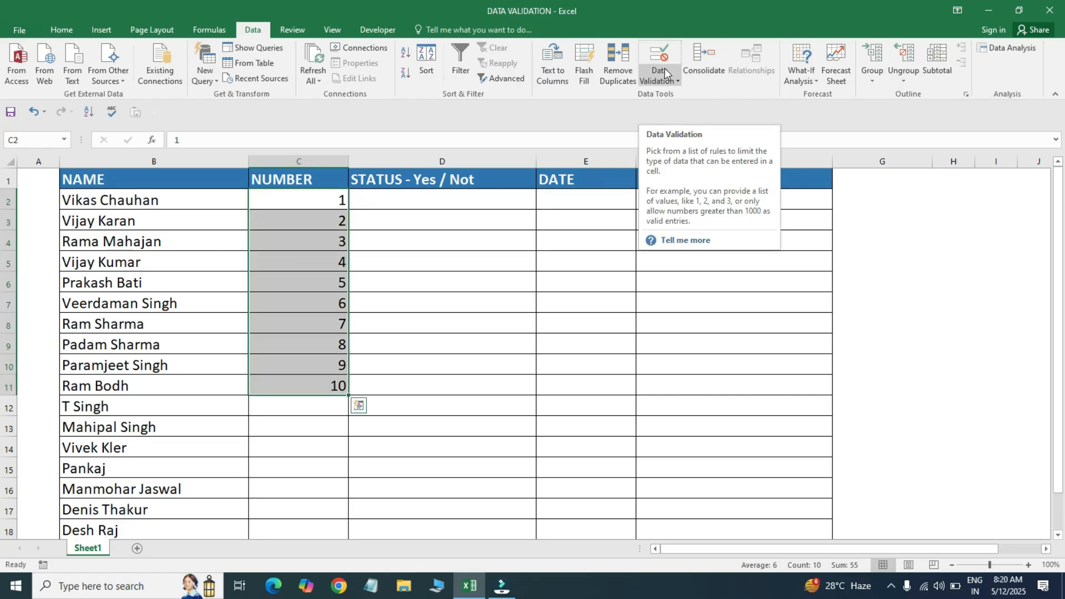
pyautogui.hotkey('alt', 'a')
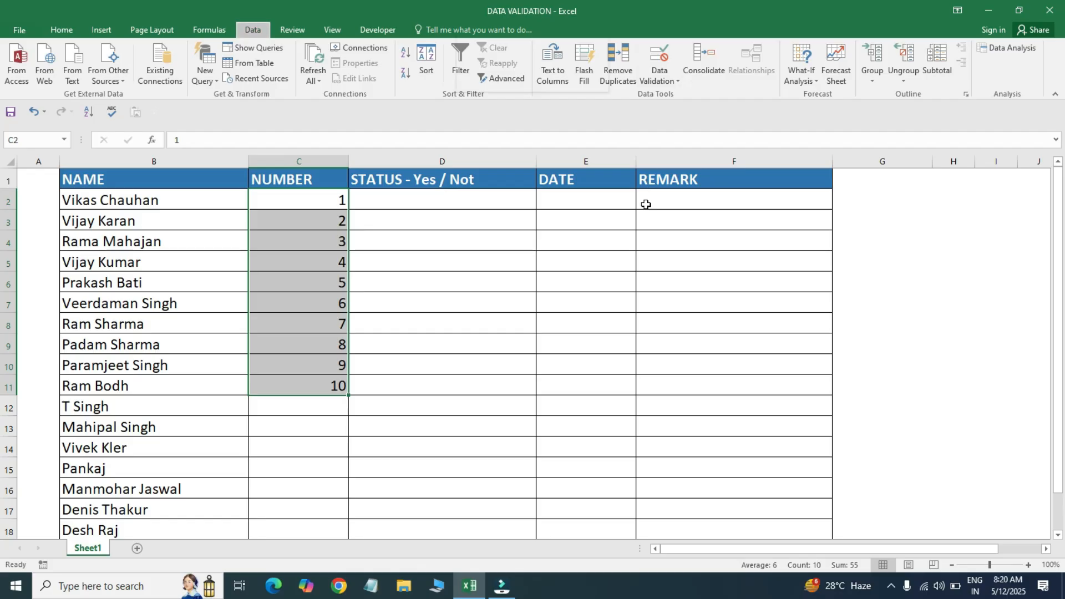
pyautogui.press('v')
pyautogui.press('v')
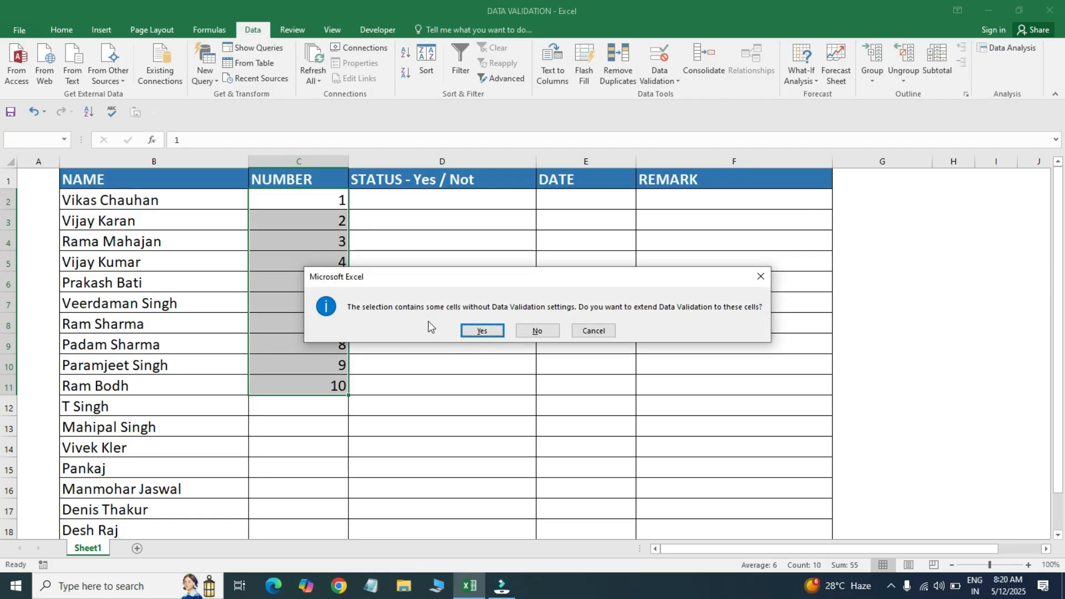
# - Extend validation to C2:C11 and set a Custom rule with formula =ISNUMBER(C2)
pyautogui.click(491, 335)
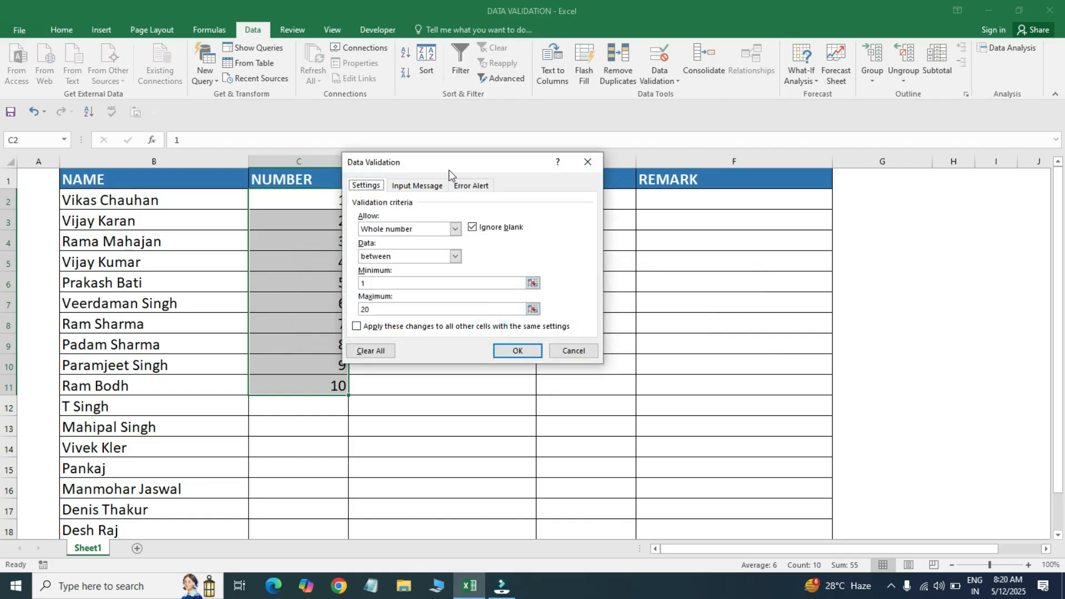
pyautogui.moveTo(453, 163); pyautogui.dragTo(612, 150)
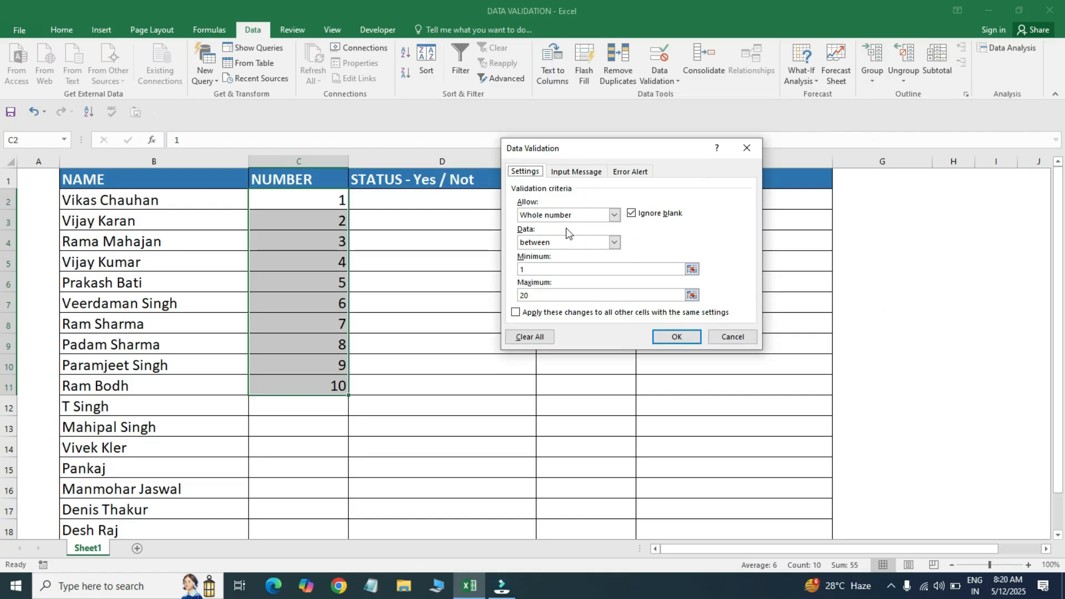
pyautogui.click(591, 213)
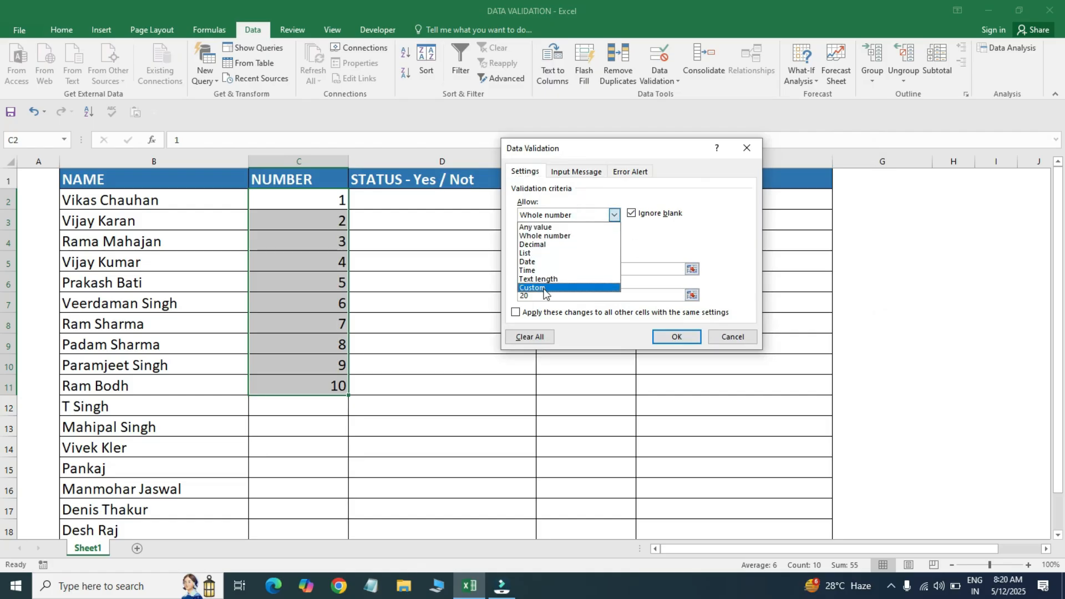
pyautogui.click(544, 291)
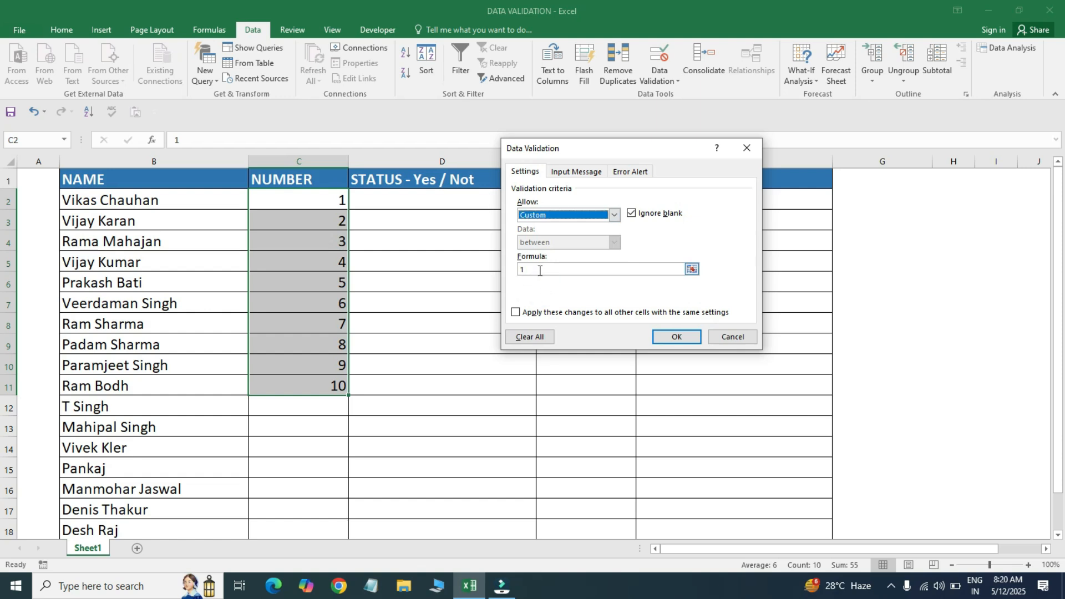
pyautogui.click(539, 270)
pyautogui.press('BackSpace')
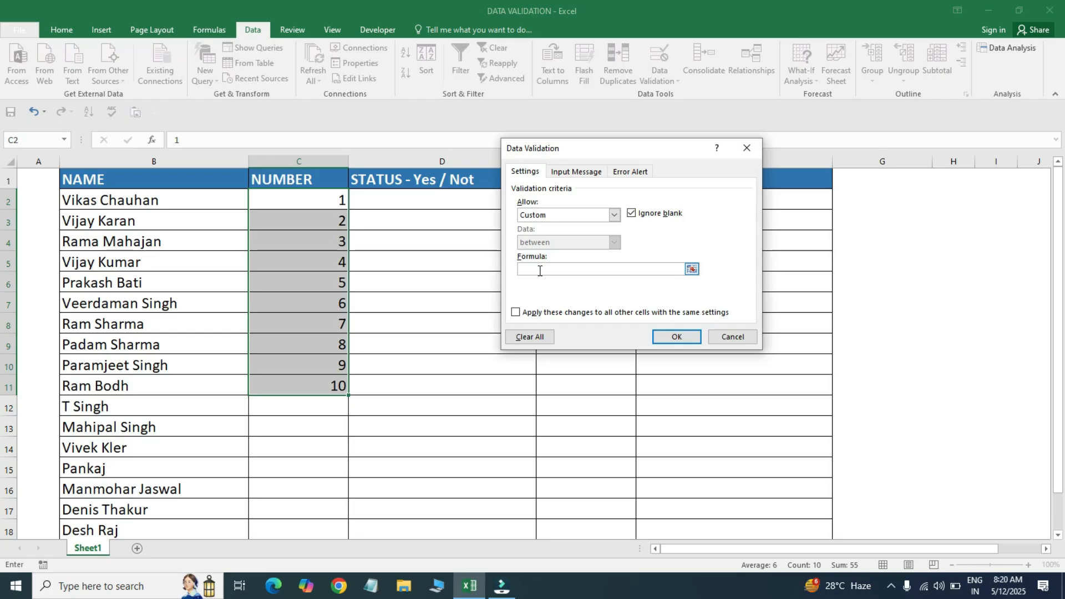
pyautogui.write('ISNUMBER(')
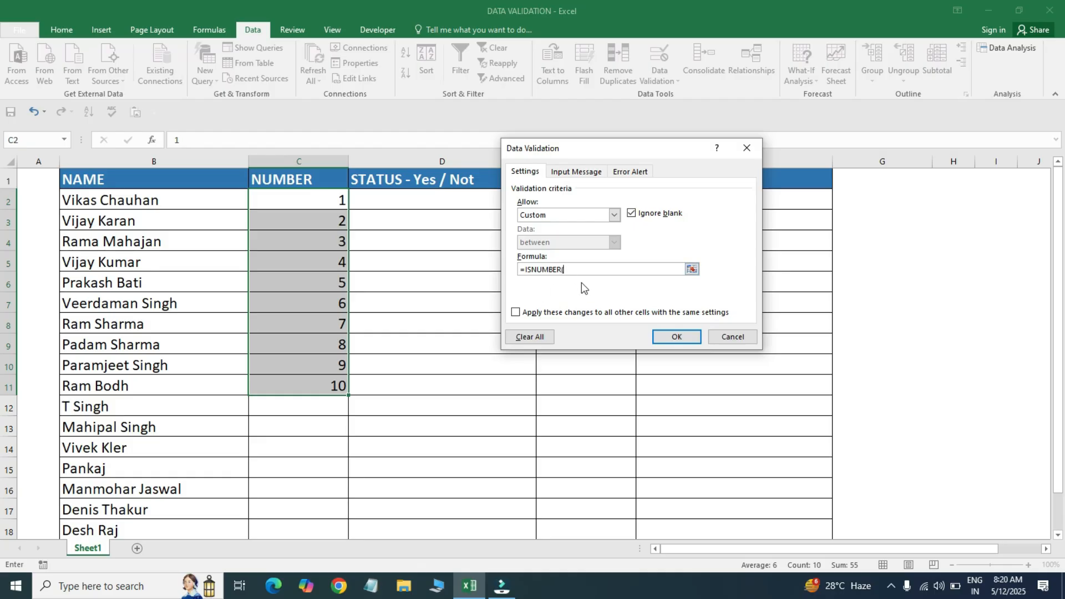
pyautogui.click(309, 198)
pyautogui.press('F4')
pyautogui.press('F4')
pyautogui.press('F4')
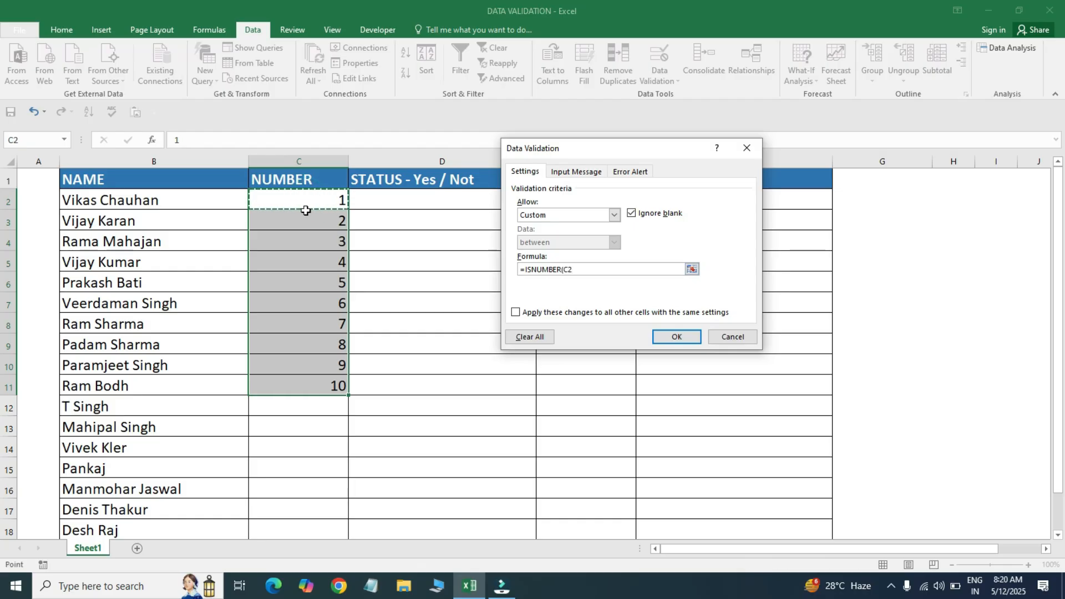
pyautogui.write(')')
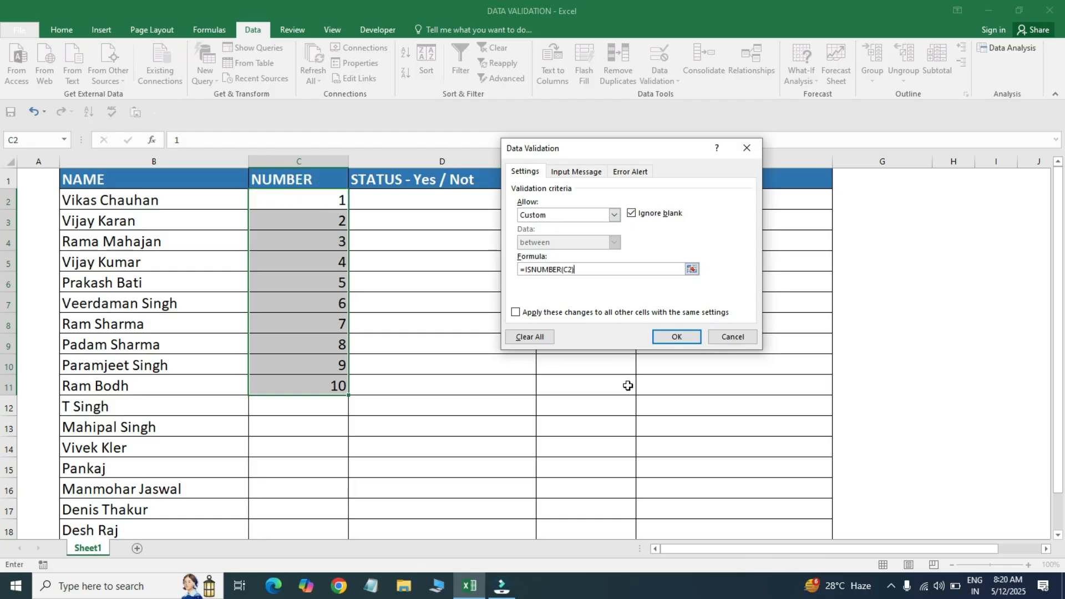
pyautogui.click(679, 335)
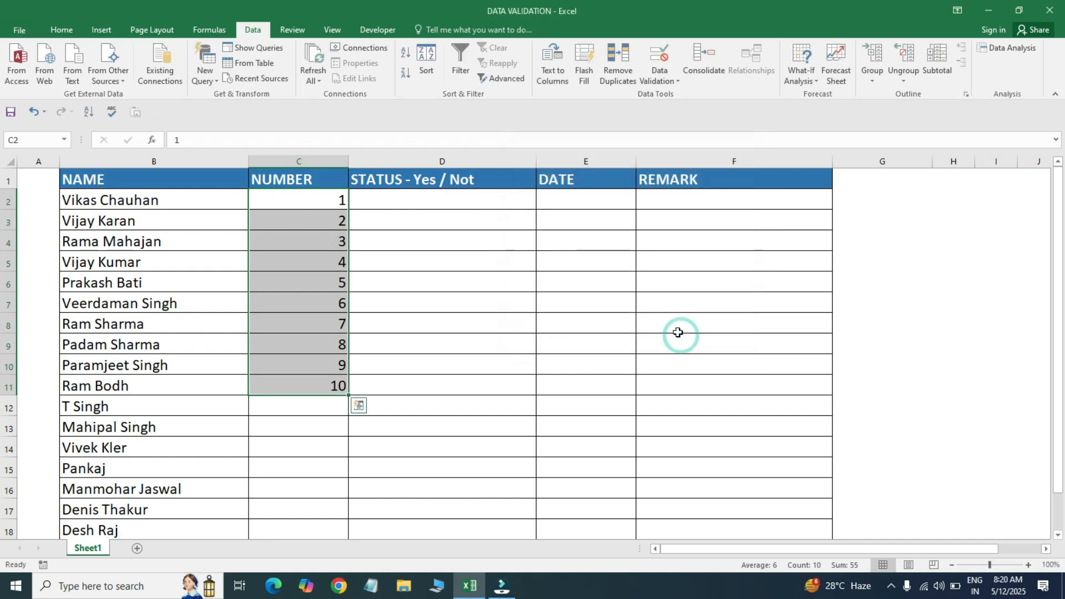
# - Test the rule: AS in C3 and D in C5 are rejected, 34 in C5 is accepted
pyautogui.click(320, 216)
pyautogui.write('AS')
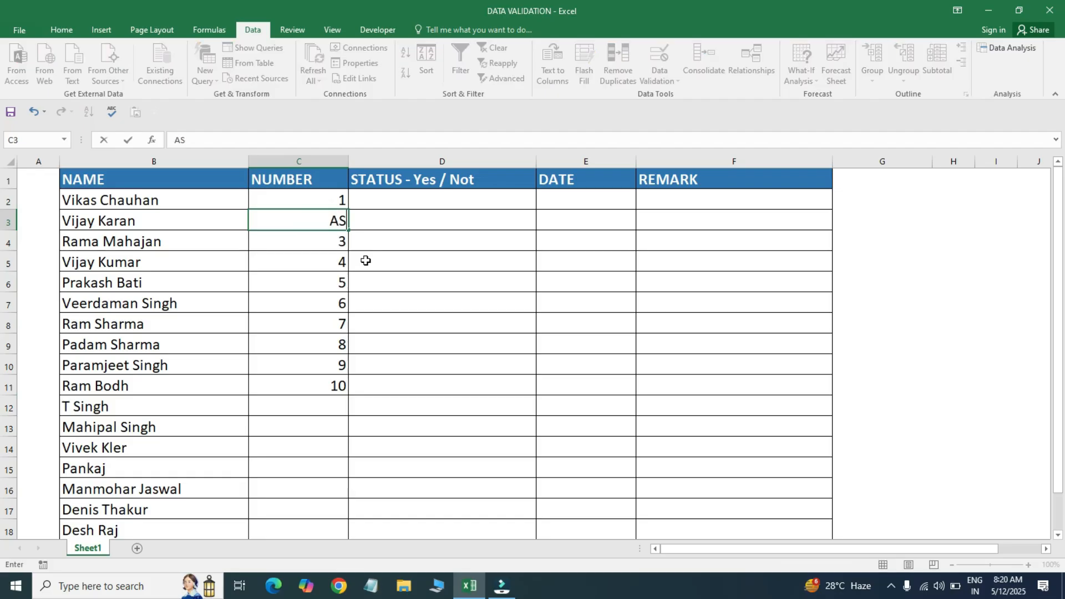
pyautogui.press('Return')
pyautogui.press('Escape')
pyautogui.press('Down')
pyautogui.press('Down')
pyautogui.write('34')
pyautogui.press('Return')
pyautogui.press('Up')
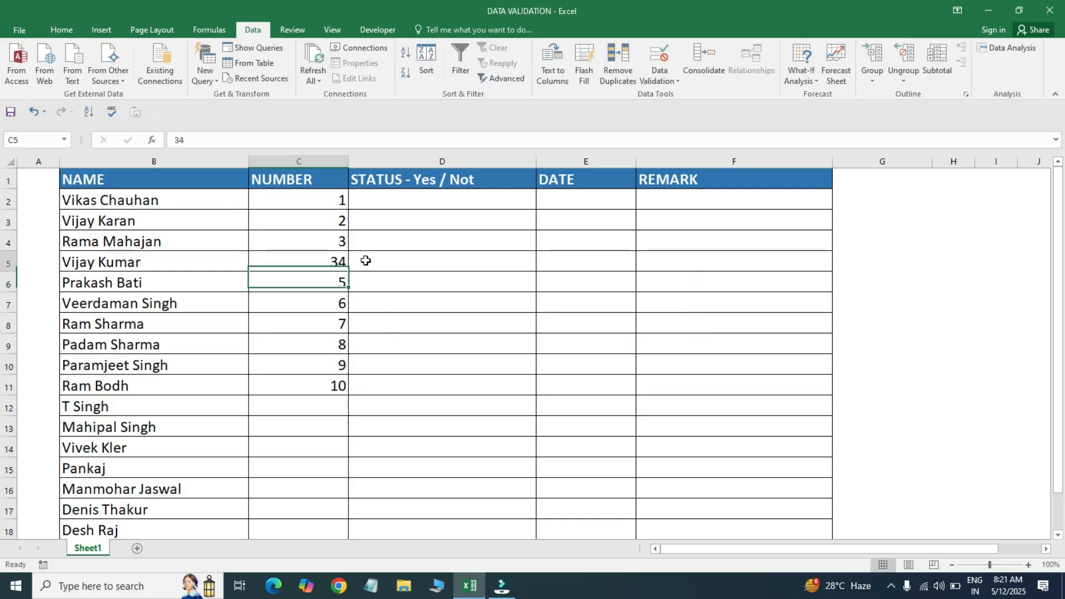
pyautogui.write('D')
pyautogui.press('Return')
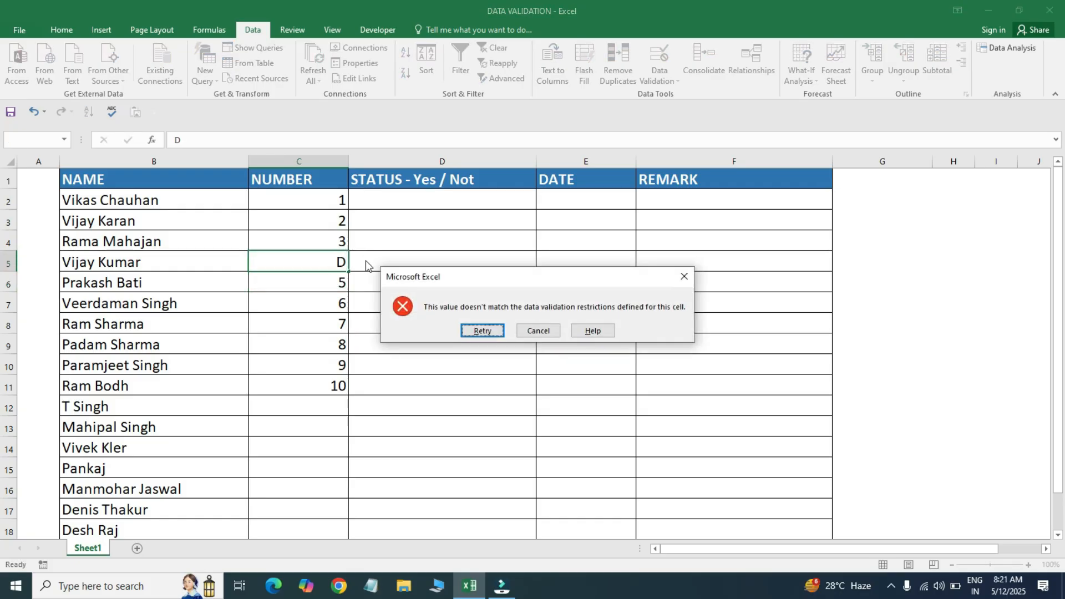
pyautogui.press('Escape')
# - Reselect the NUMBER cells C2:C11
pyautogui.press('Up')
pyautogui.press('Up')
pyautogui.press('Up')
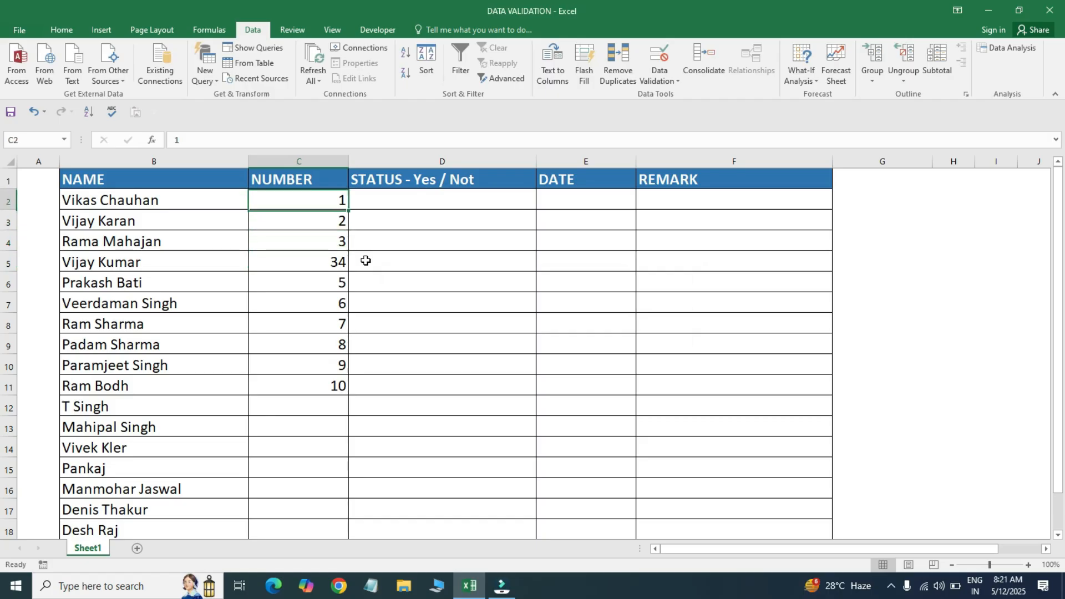
pyautogui.hotkey('shift', 'Down')
pyautogui.hotkey('shift', 'Down')
pyautogui.hotkey('shift', 'Down')
pyautogui.hotkey('shift', 'Down')
pyautogui.hotkey('shift', 'Down')
pyautogui.hotkey('shift', 'Down')
pyautogui.hotkey('shift', 'Down')
pyautogui.hotkey('shift', 'Down')
pyautogui.hotkey('shift', 'Down')
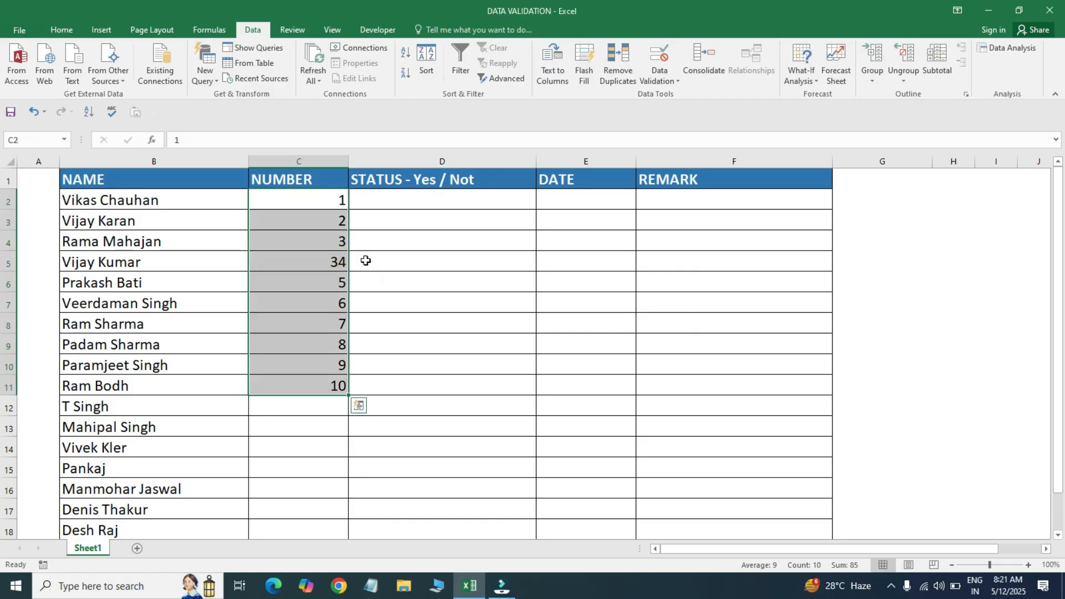
pyautogui.hotkey('shift', 'Up')
pyautogui.hotkey('shift', 'Up')
pyautogui.hotkey('shift', 'Up')
pyautogui.hotkey('shift', 'Up')
pyautogui.hotkey('shift', 'Up')
pyautogui.hotkey('shift', 'Up')
pyautogui.hotkey('shift', 'Up')
pyautogui.hotkey('shift', 'Up')
pyautogui.hotkey('shift', 'Up')
pyautogui.hotkey('shift', 'Down')
pyautogui.hotkey('shift', 'Down')
pyautogui.hotkey('shift', 'Down')
pyautogui.hotkey('shift', 'Down')
pyautogui.hotkey('shift', 'Down')
pyautogui.hotkey('shift', 'Down')
pyautogui.hotkey('shift', 'Down')
pyautogui.hotkey('shift', 'Down')
pyautogui.hotkey('shift', 'Down')
pyautogui.hotkey('shift', 'Down')
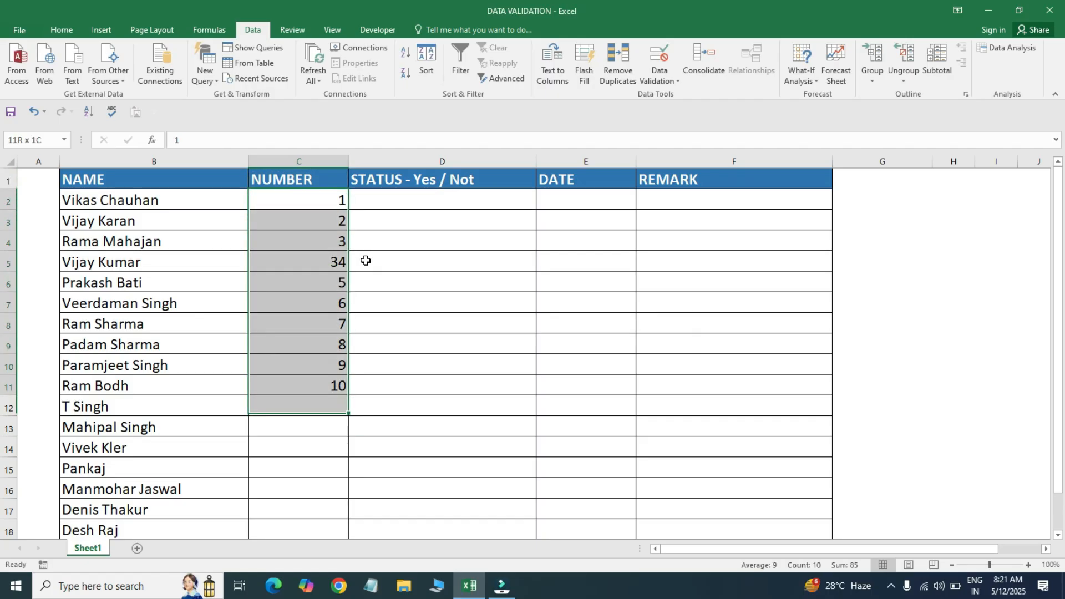
pyautogui.hotkey('shift', 'Up')
pyautogui.hotkey('shift', 'Up')
pyautogui.hotkey('shift', 'Up')
pyautogui.hotkey('shift', 'Up')
pyautogui.hotkey('shift', 'Up')
pyautogui.hotkey('shift', 'Up')
pyautogui.hotkey('shift', 'Up')
pyautogui.hotkey('shift', 'Up')
pyautogui.hotkey('shift', 'Up')
pyautogui.hotkey('shift', 'Up')
pyautogui.hotkey('shift', 'Down')
pyautogui.hotkey('shift', 'Down')
pyautogui.hotkey('shift', 'Down')
pyautogui.hotkey('shift', 'Down')
pyautogui.hotkey('shift', 'Down')
pyautogui.hotkey('shift', 'Down')
pyautogui.hotkey('shift', 'Down')
pyautogui.hotkey('shift', 'Down')
pyautogui.hotkey('shift', 'Down')
pyautogui.hotkey('shift', 'Up')
pyautogui.hotkey('shift', 'Up')
pyautogui.hotkey('shift', 'Up')
pyautogui.hotkey('shift', 'Up')
pyautogui.hotkey('shift', 'Up')
pyautogui.hotkey('shift', 'Up')
pyautogui.hotkey('shift', 'Up')
pyautogui.hotkey('shift', 'Up')
pyautogui.hotkey('shift', 'Up')
pyautogui.hotkey('shift', 'Down')
pyautogui.hotkey('shift', 'Down')
pyautogui.hotkey('shift', 'Down')
pyautogui.hotkey('shift', 'Down')
pyautogui.hotkey('shift', 'Down')
pyautogui.hotkey('shift', 'Down')
pyautogui.hotkey('shift', 'Down')
pyautogui.hotkey('shift', 'Down')
pyautogui.hotkey('shift', 'Down')
pyautogui.hotkey('shift', 'Up')
pyautogui.hotkey('shift', 'Up')
pyautogui.hotkey('shift', 'Up')
pyautogui.hotkey('shift', 'Up')
pyautogui.hotkey('shift', 'Up')
pyautogui.hotkey('shift', 'Up')
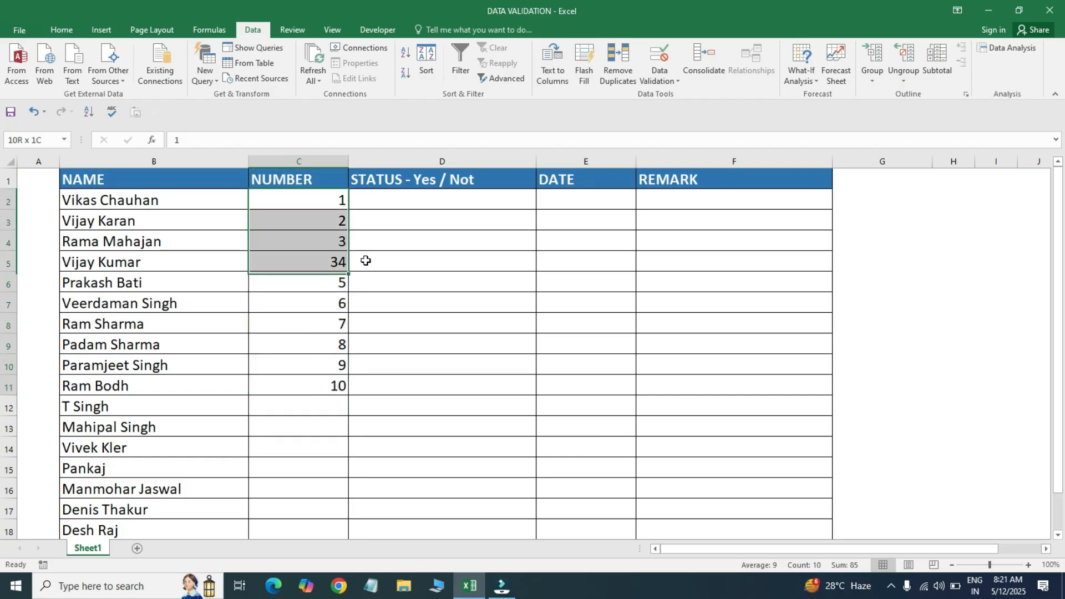
pyautogui.hotkey('shift', 'Down')
pyautogui.hotkey('shift', 'Down')
pyautogui.hotkey('shift', 'Down')
pyautogui.hotkey('shift', 'Down')
pyautogui.hotkey('shift', 'Down')
pyautogui.hotkey('shift', 'Down')
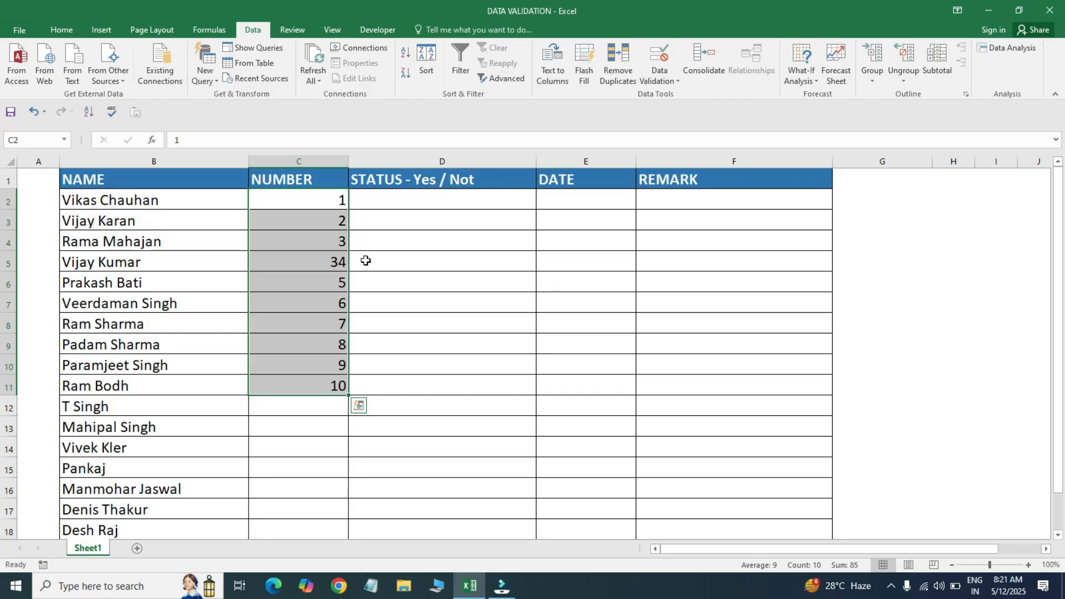
pyautogui.click(453, 200)
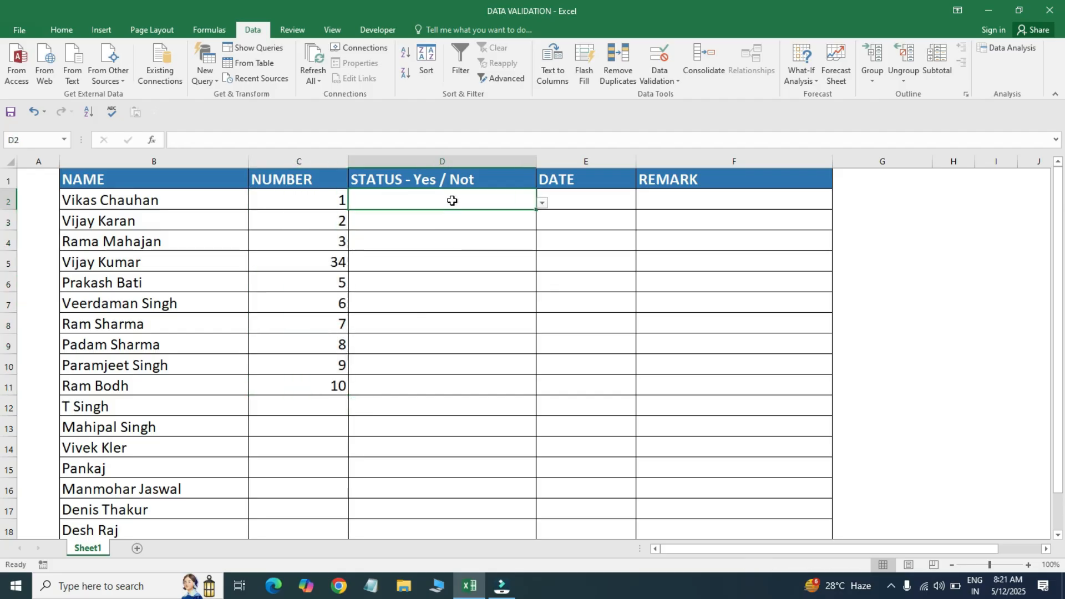
pyautogui.moveTo(259, 201); pyautogui.dragTo(705, 485)
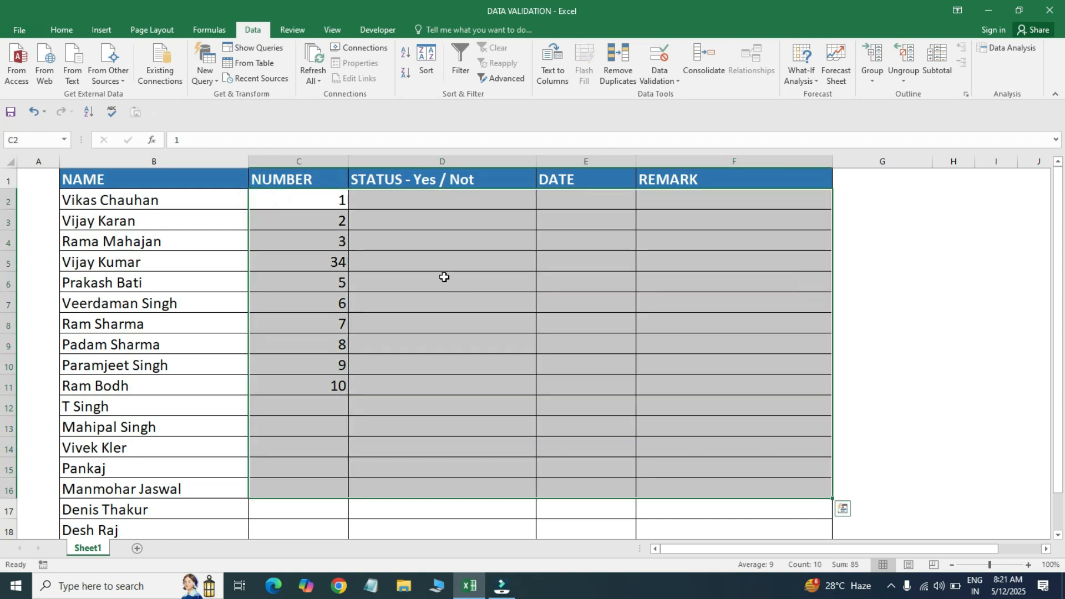
pyautogui.click(443, 276)
pyautogui.moveTo(153, 184); pyautogui.dragTo(674, 397)
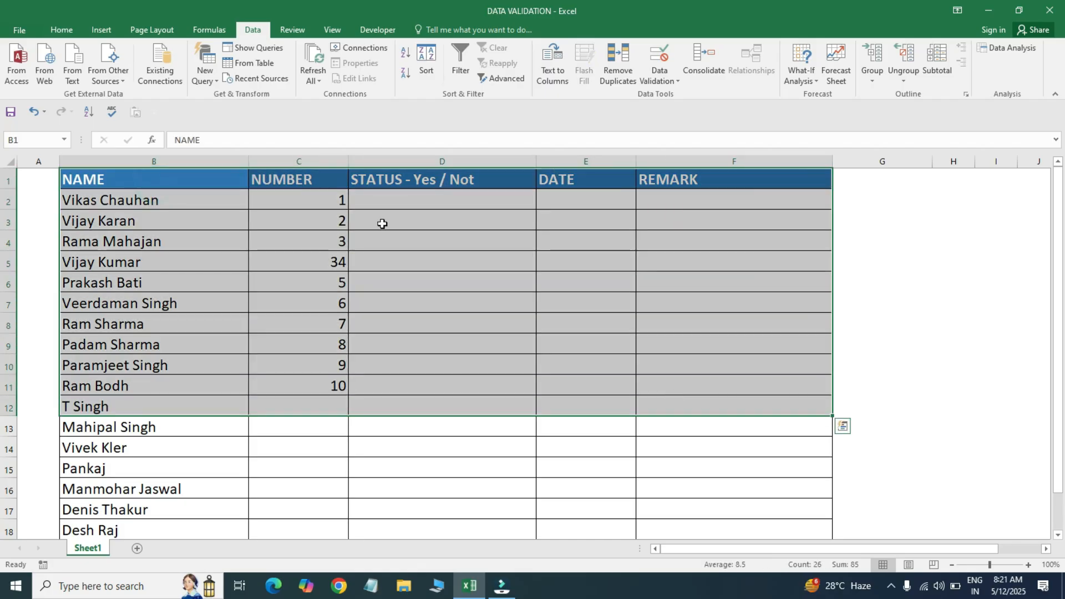